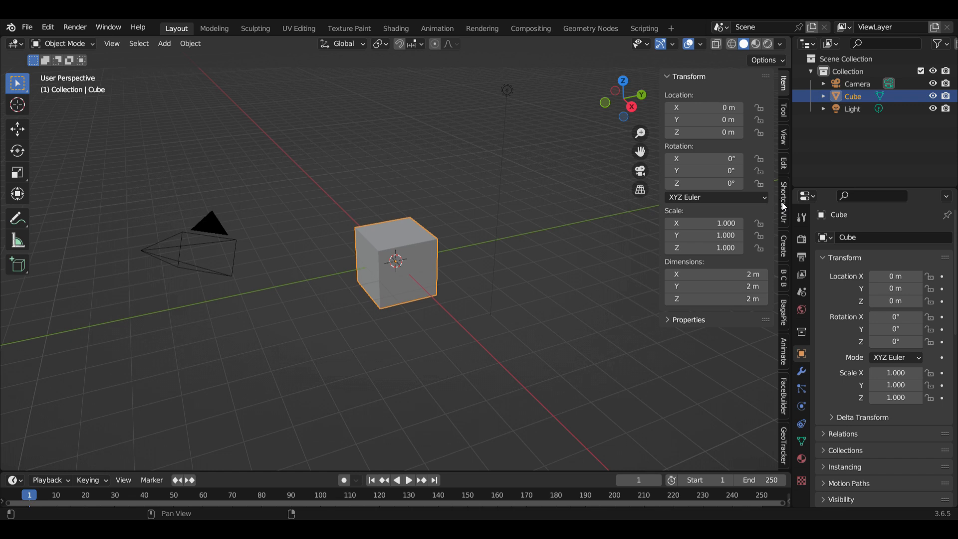
- Start the Shortcut VUr key display and dock it on the left side of the viewport
left_click(784, 206)
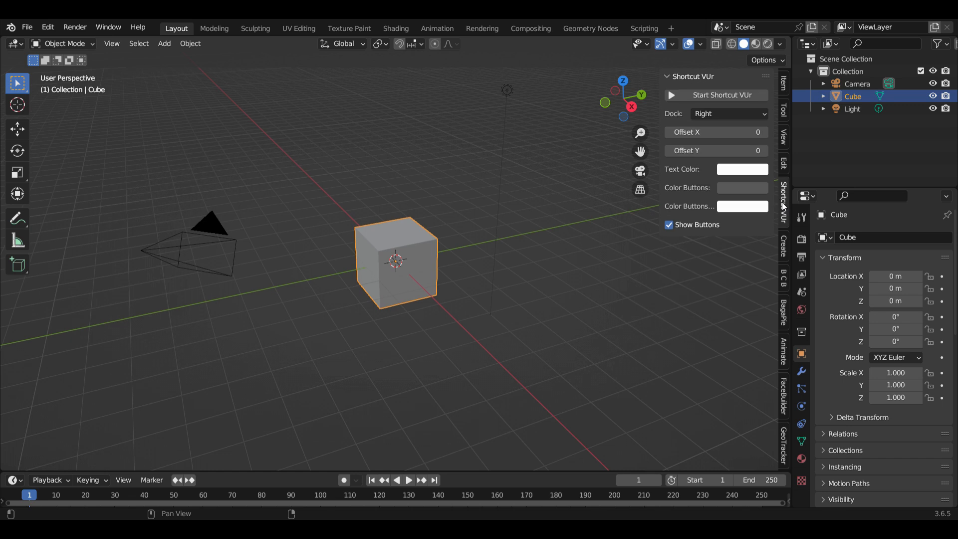
left_click(718, 97)
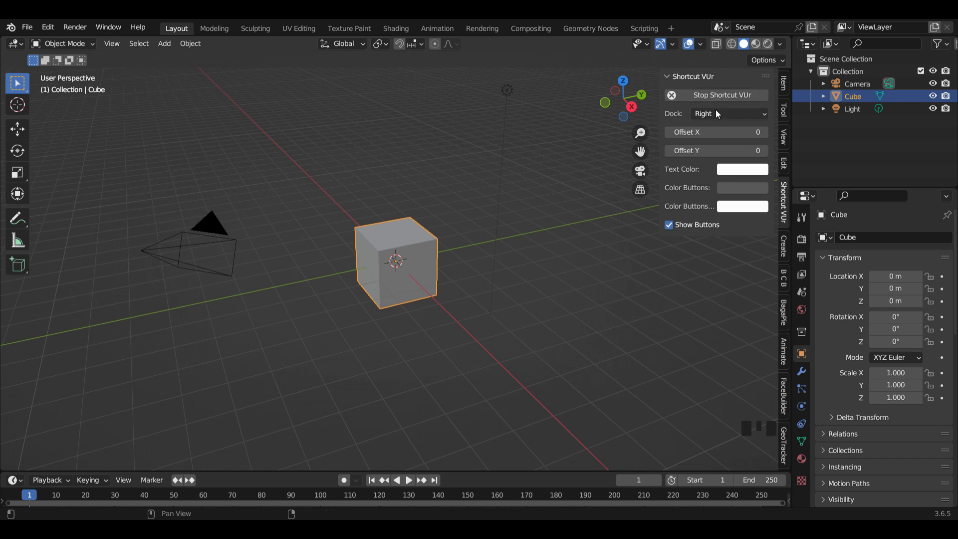
left_click(722, 114)
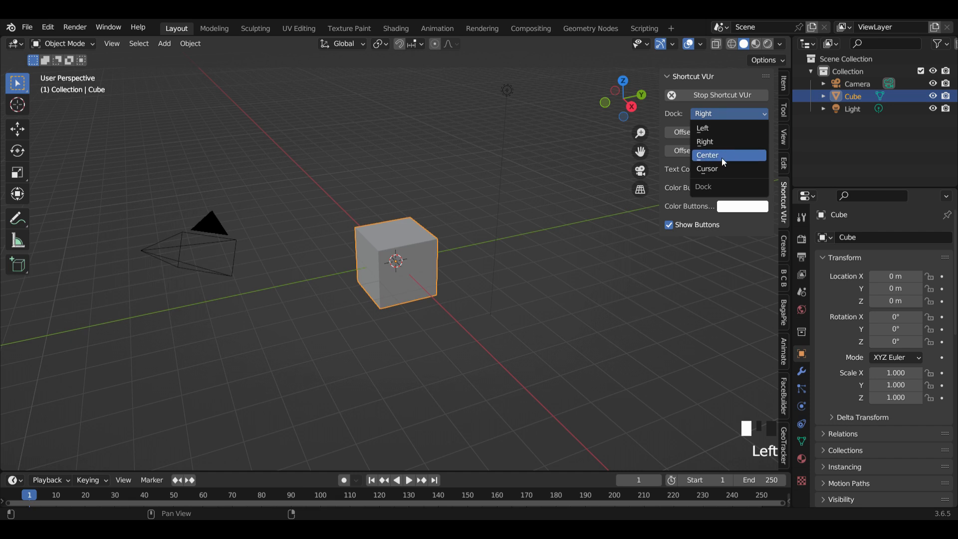
left_click(715, 127)
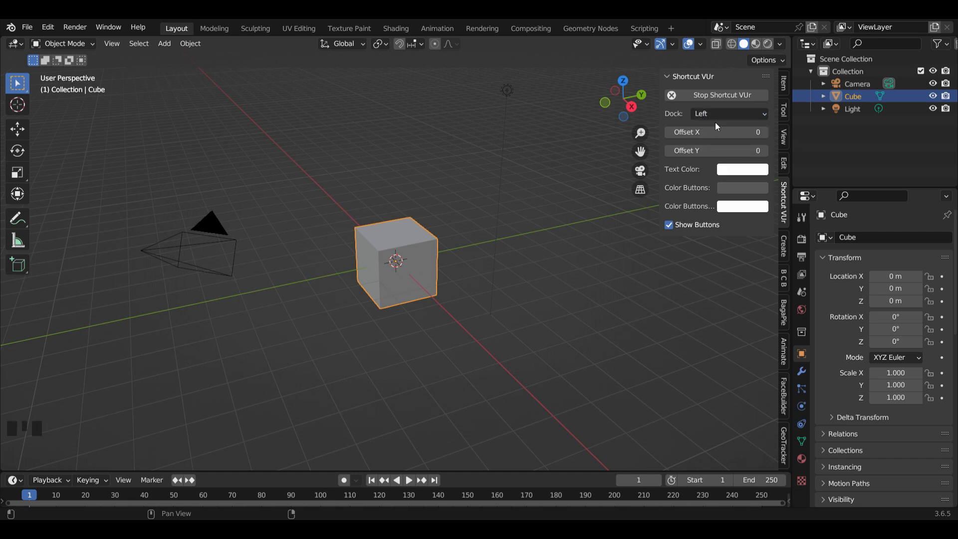
- Set the Shortcut VUr text color to saturated blue and its button color to bright red
left_click(733, 175)
left_click_drag(772, 228, 809, 213)
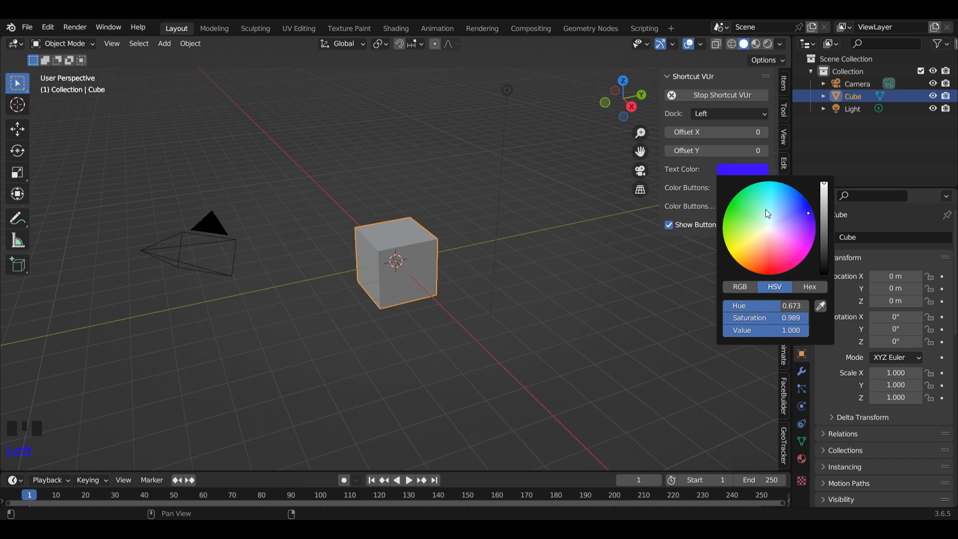
left_click(738, 188)
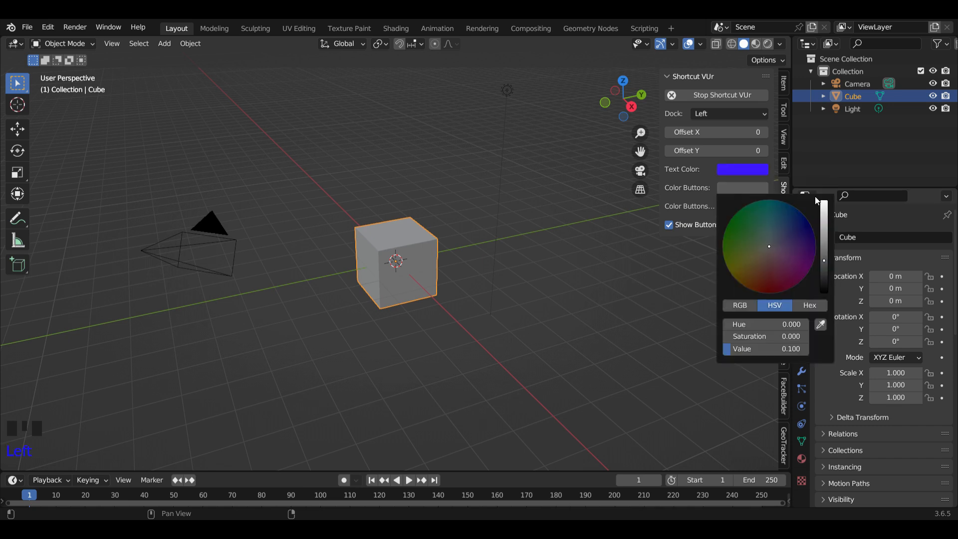
left_click(824, 204)
left_click_drag(770, 248, 768, 294)
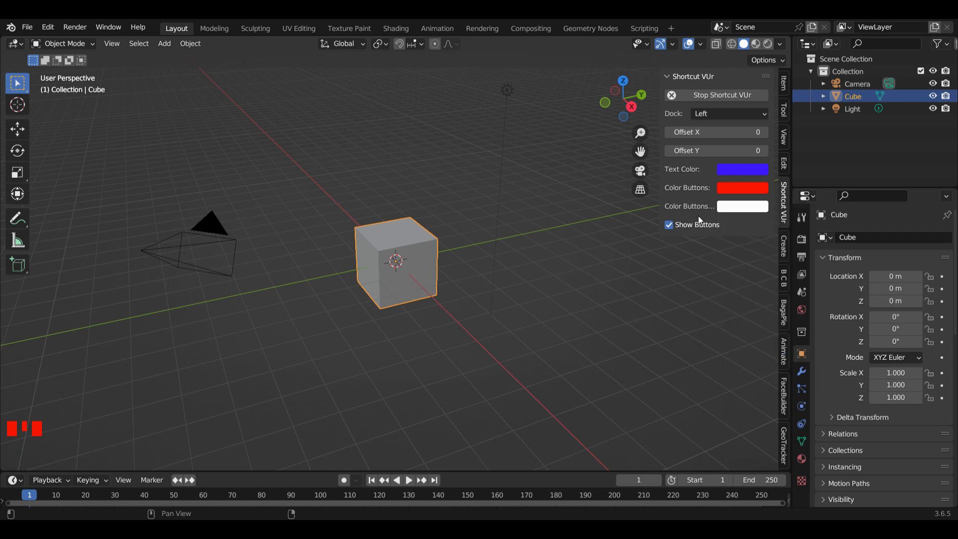
key("n")
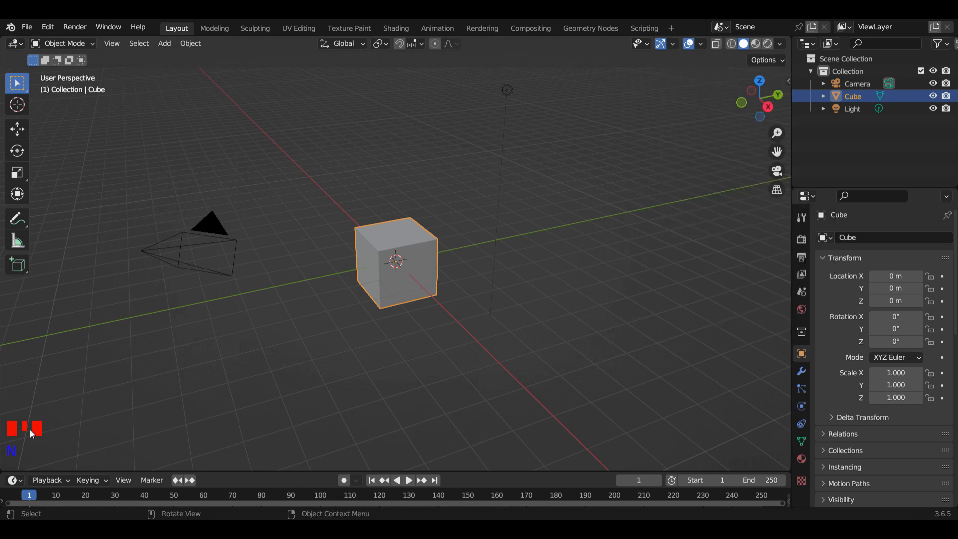
- Delete the default camera, cube and light from the scene
scroll(224, 265, "down", 2)
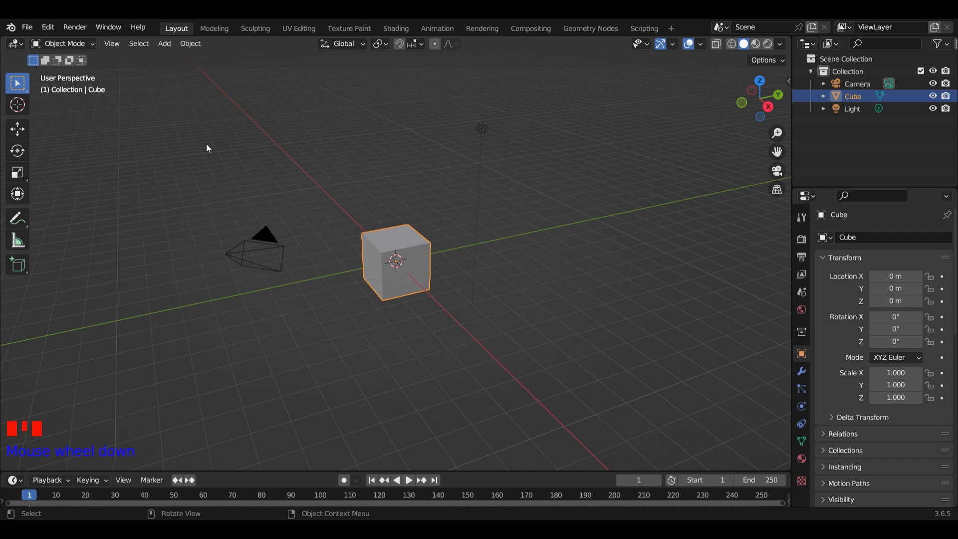
left_click_drag(197, 130, 565, 330)
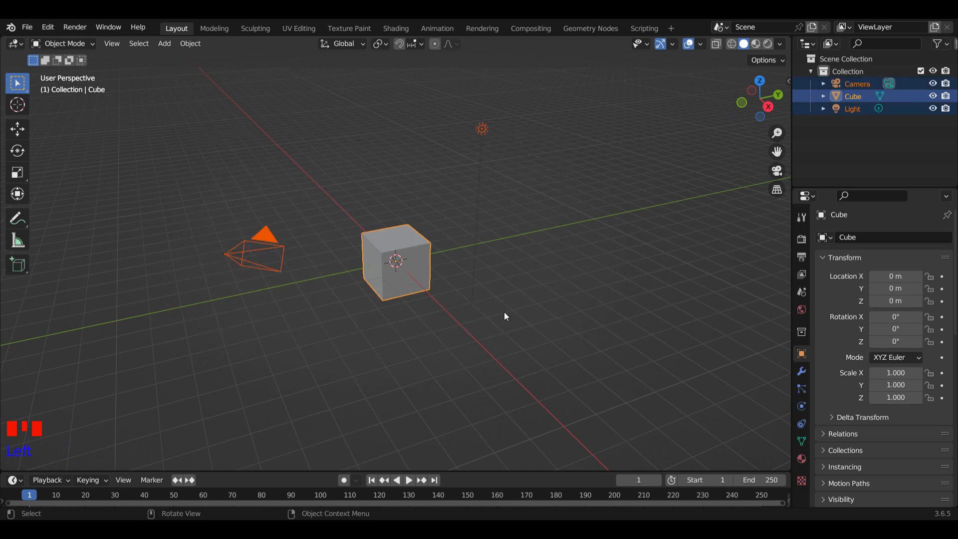
key("x")
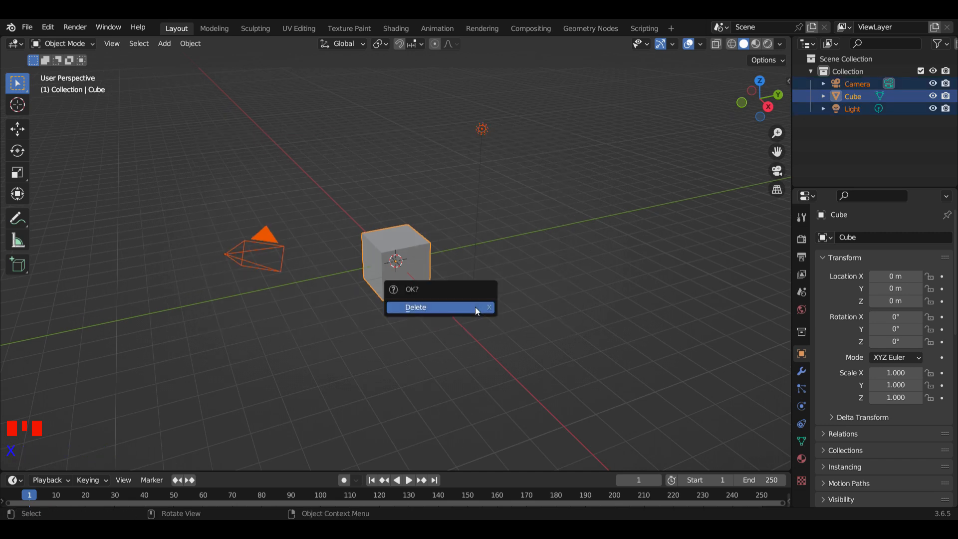
left_click(445, 308)
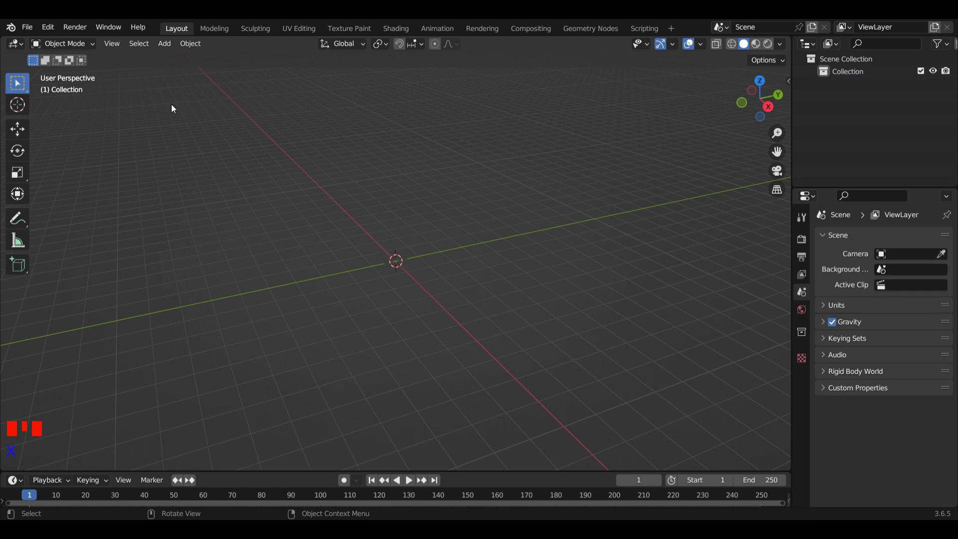
- Check the Human Base options among the meshes that can be added
key("shift+a")
mouse_move(149, 121)
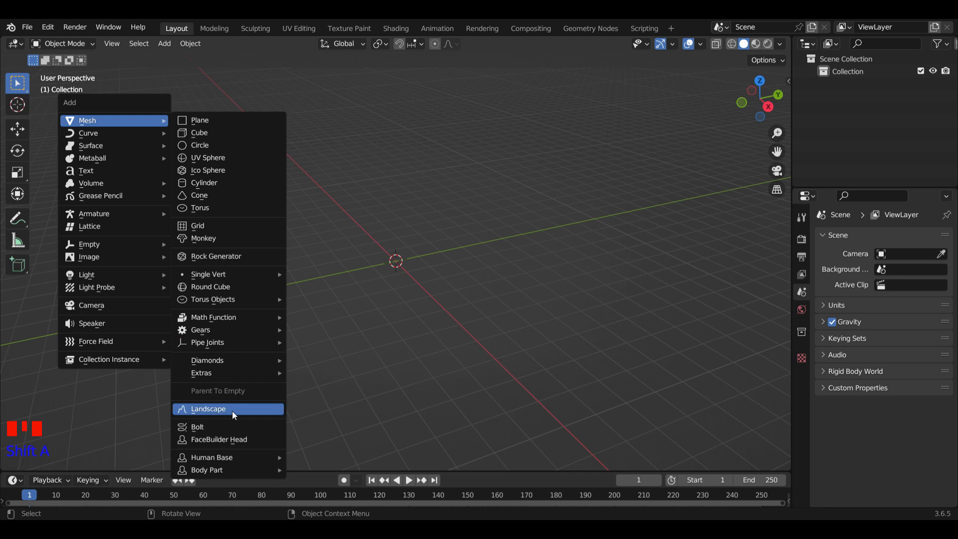
mouse_move(234, 463)
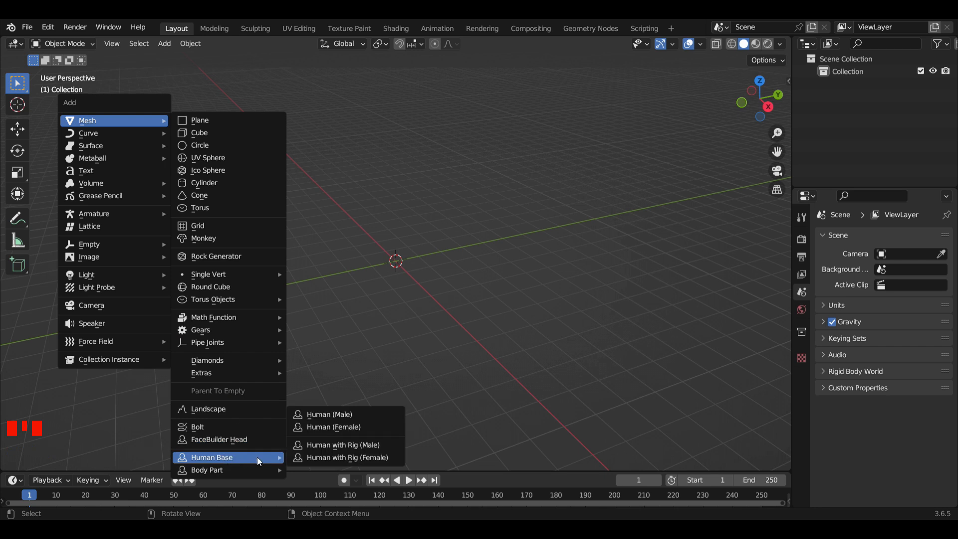
left_click(319, 414)
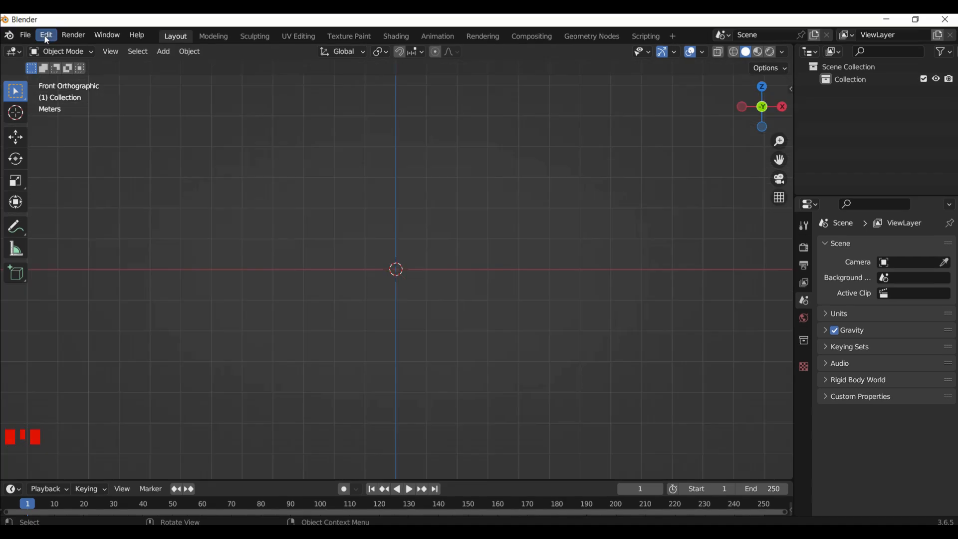
- Search the installed add-ons for "huma" in the preferences, leaving the preferences window closed
left_click(45, 27)
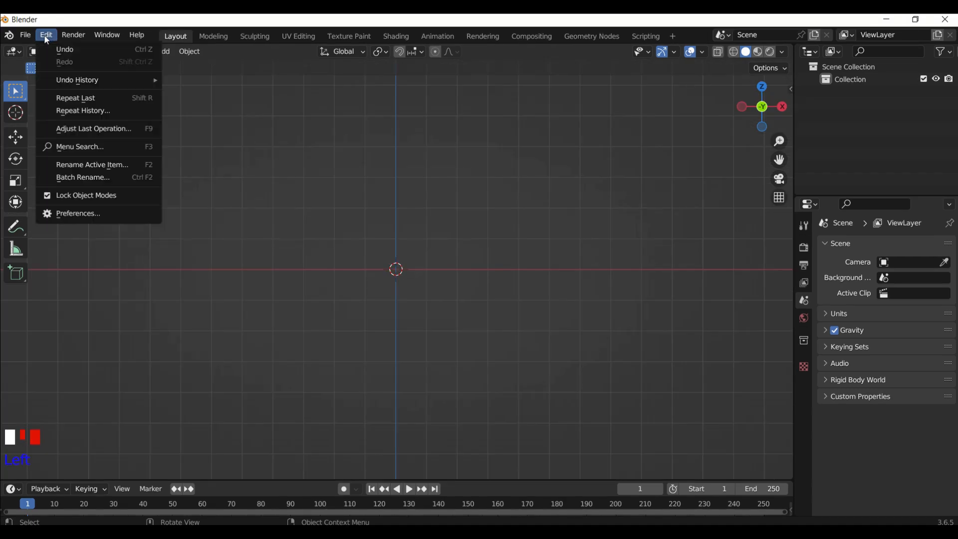
left_click(103, 216)
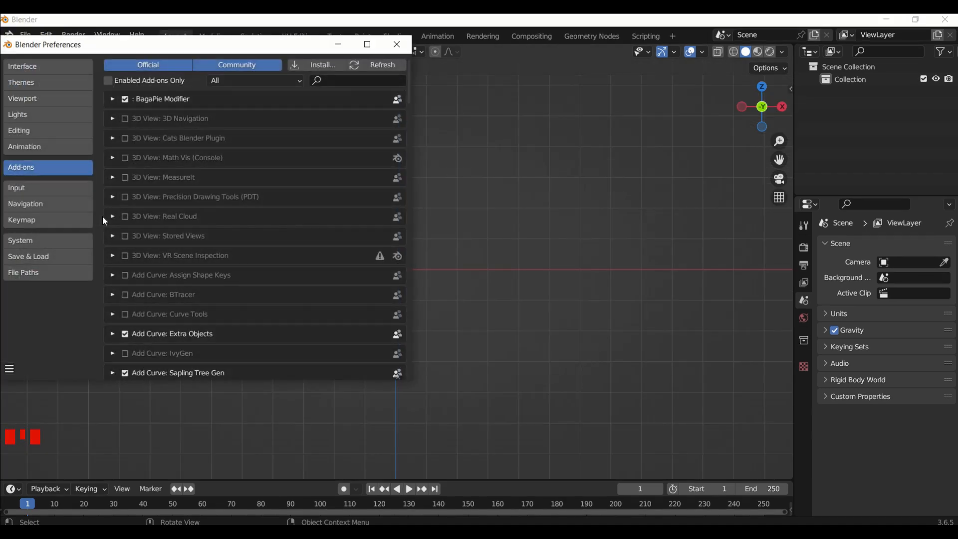
left_click(355, 80)
type("huma")
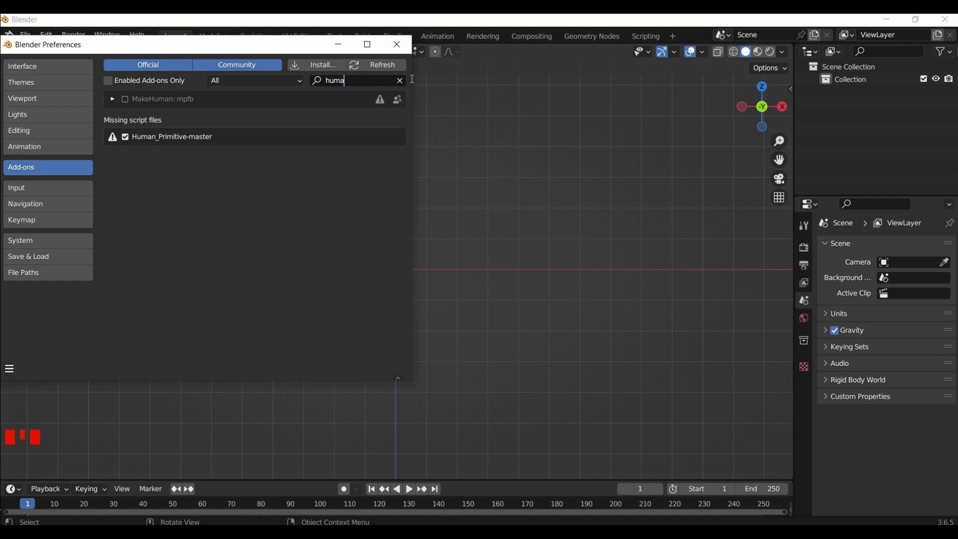
left_click(397, 44)
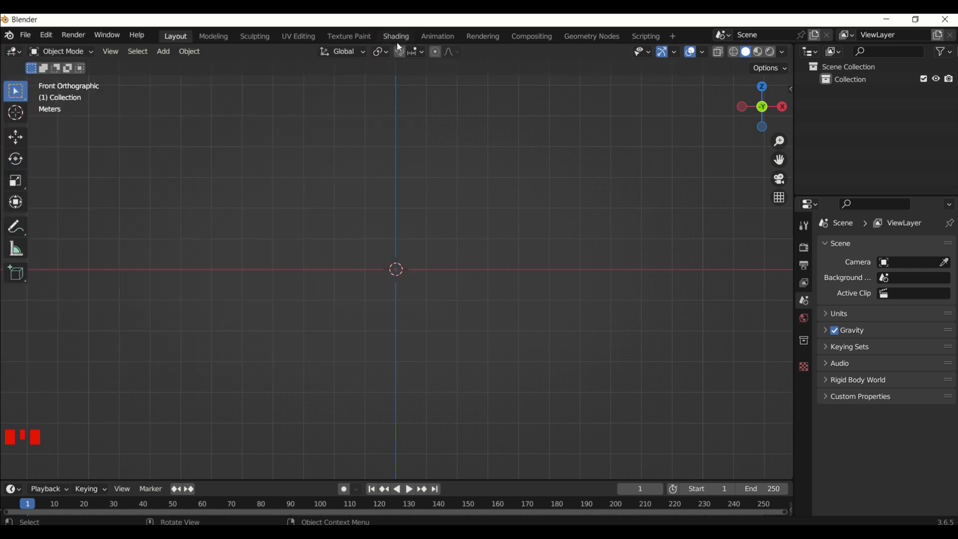
- Switch to the browser, open the BlenderBoi/Human_Primitive GitHub repository from the search results and show its code download options
key("alt+Tab")
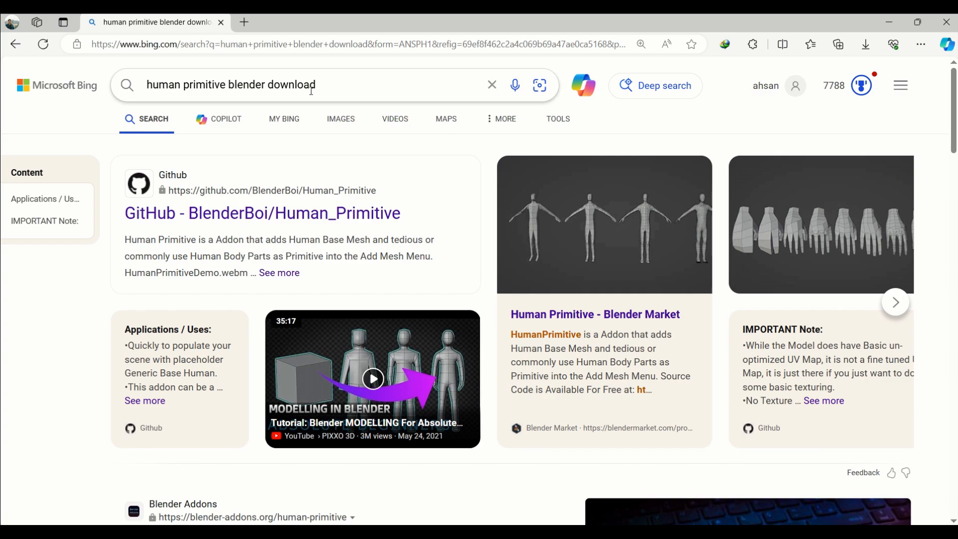
left_click(202, 220)
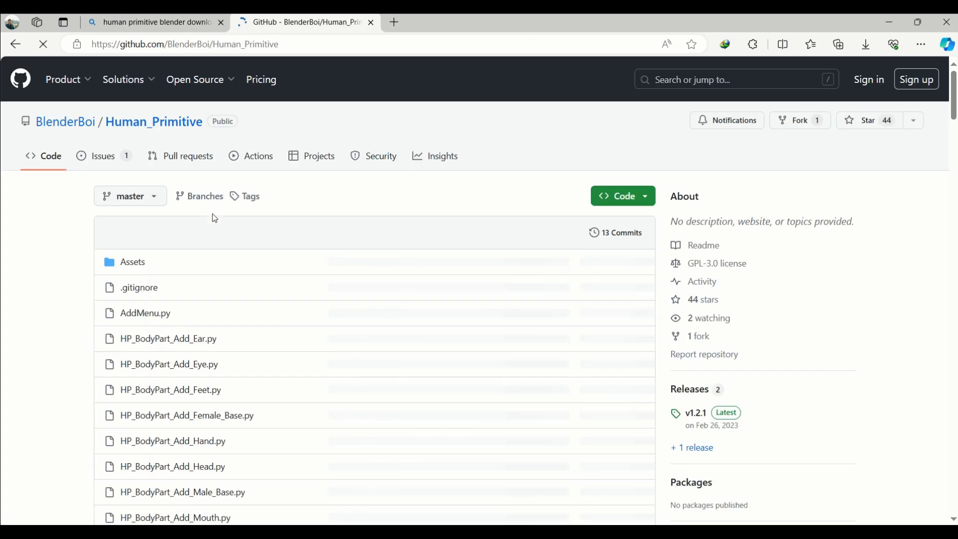
left_click(614, 200)
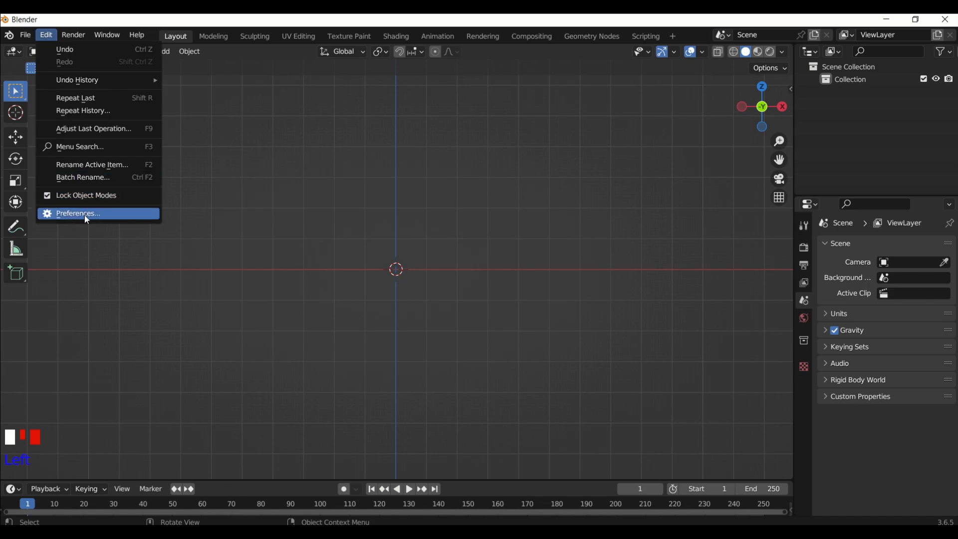
- Install the add-on Human_Primitive-master.zip from the "01. BLENDER ADDONS" folder in Downloads
left_click(85, 215)
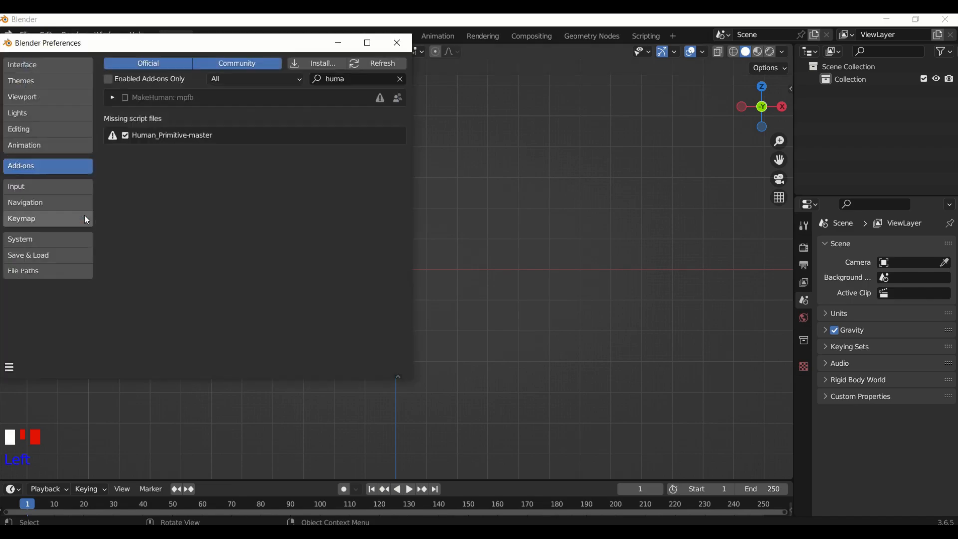
left_click(357, 78)
left_click(321, 65)
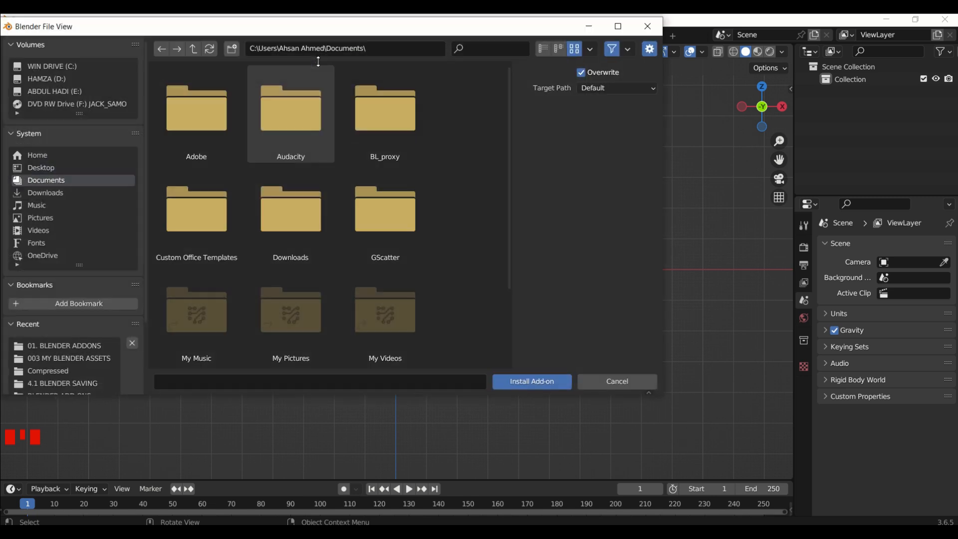
left_click(47, 192)
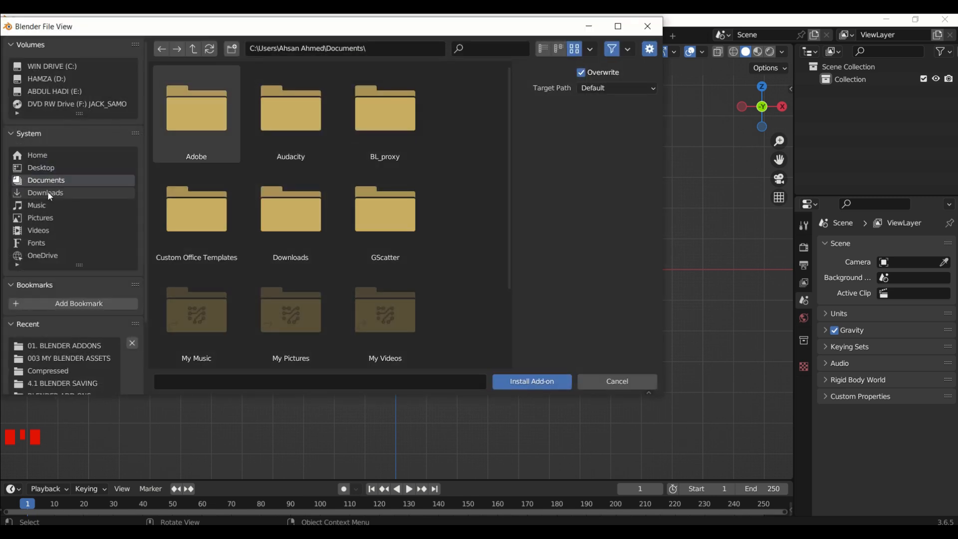
double_click(221, 123)
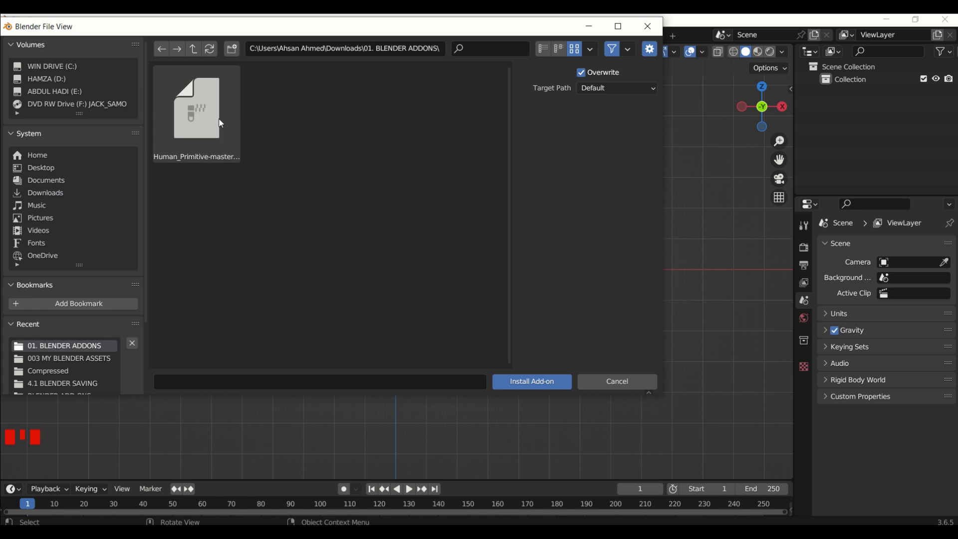
left_click(205, 145)
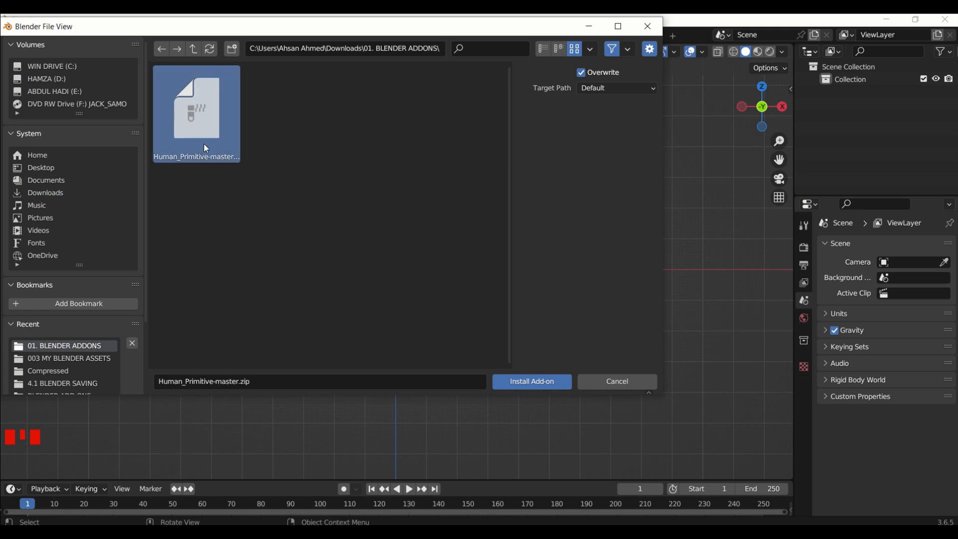
left_click(542, 387)
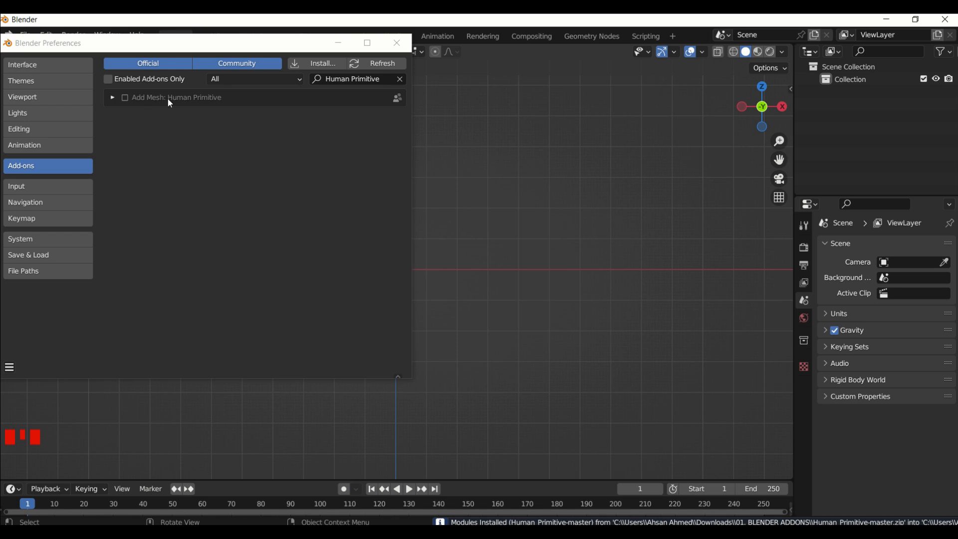
- Enable the Add Mesh: Human Primitive add-on and save the preferences, closing their window
left_click(124, 97)
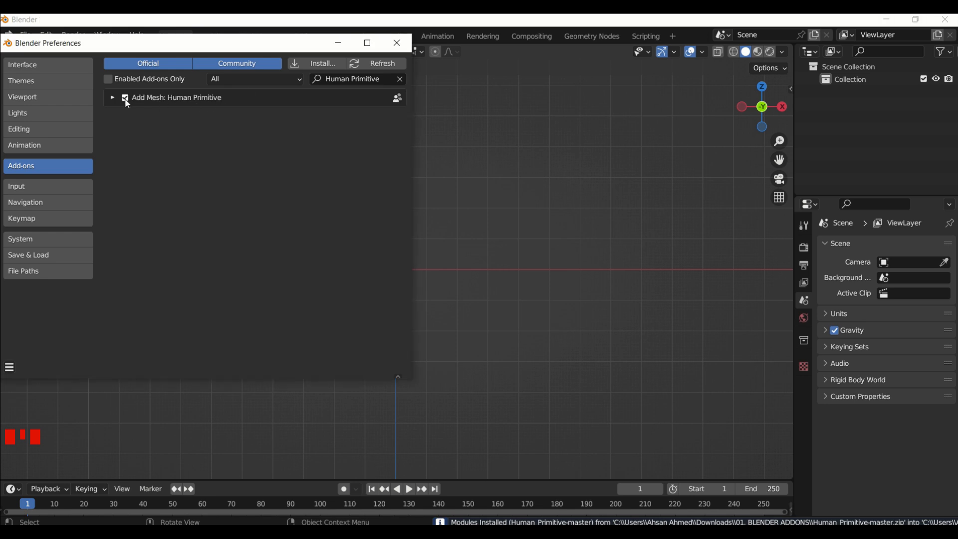
left_click(9, 369)
left_click(76, 335)
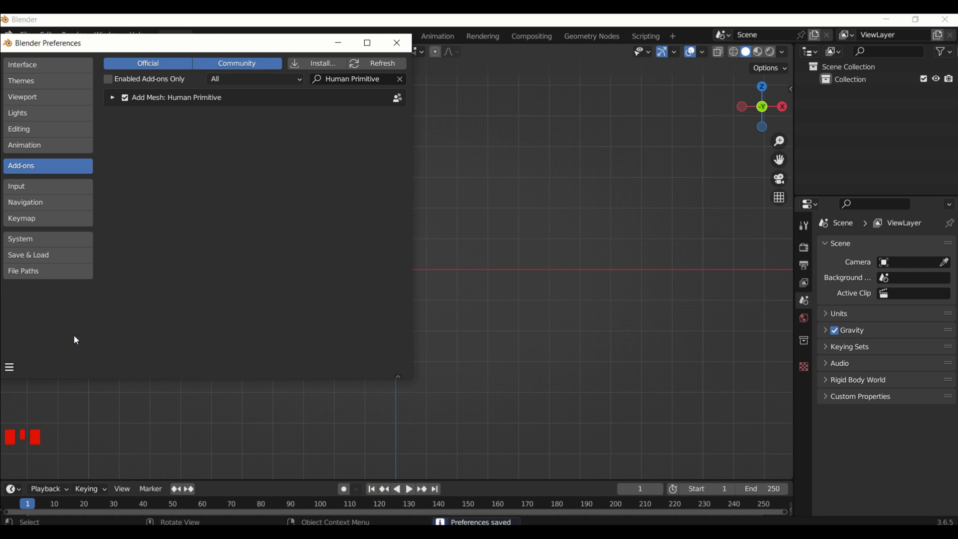
left_click(400, 44)
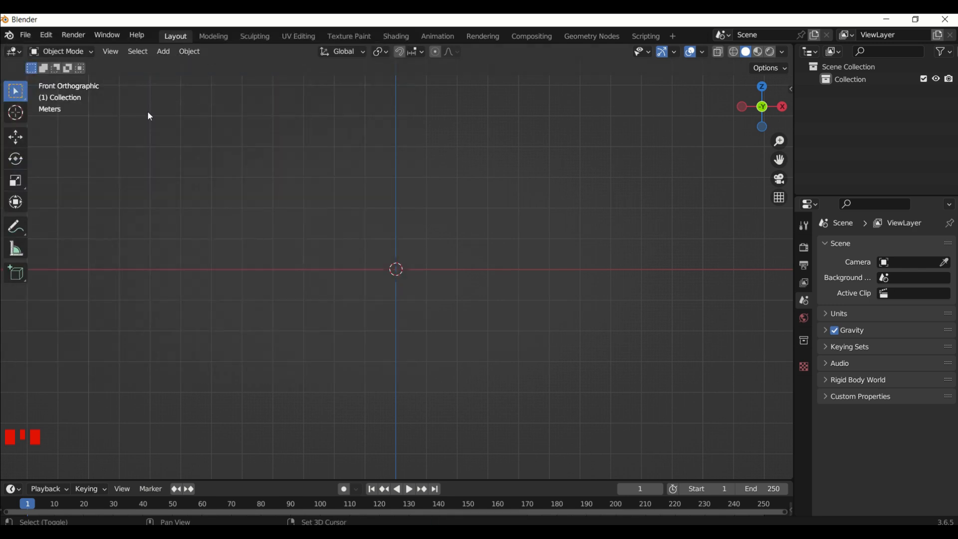
- Add a Human (Male) base mesh to the empty scene and show it in the front orthographic view
key("shift+a")
mouse_move(149, 116)
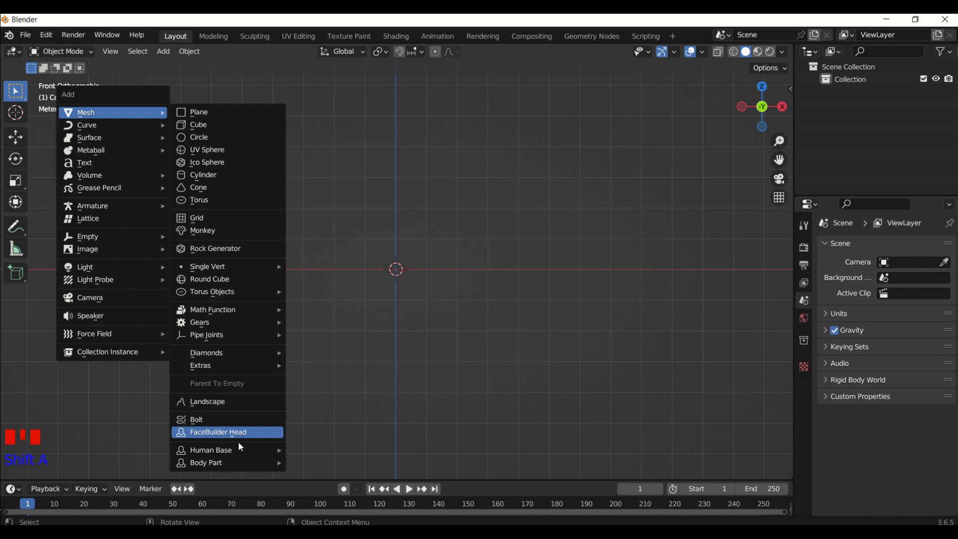
mouse_move(239, 451)
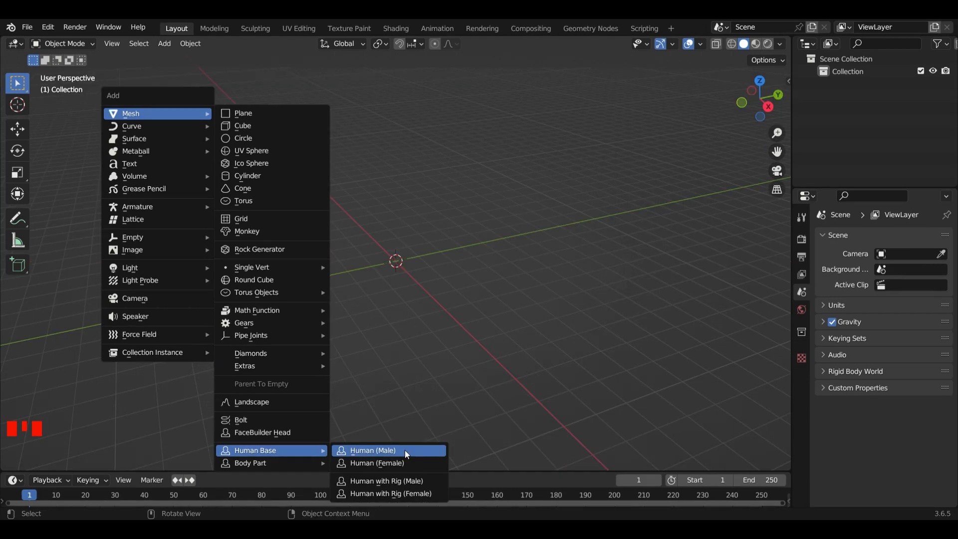
left_click(405, 450)
middle_click_drag(432, 276, 434, 369, "shift")
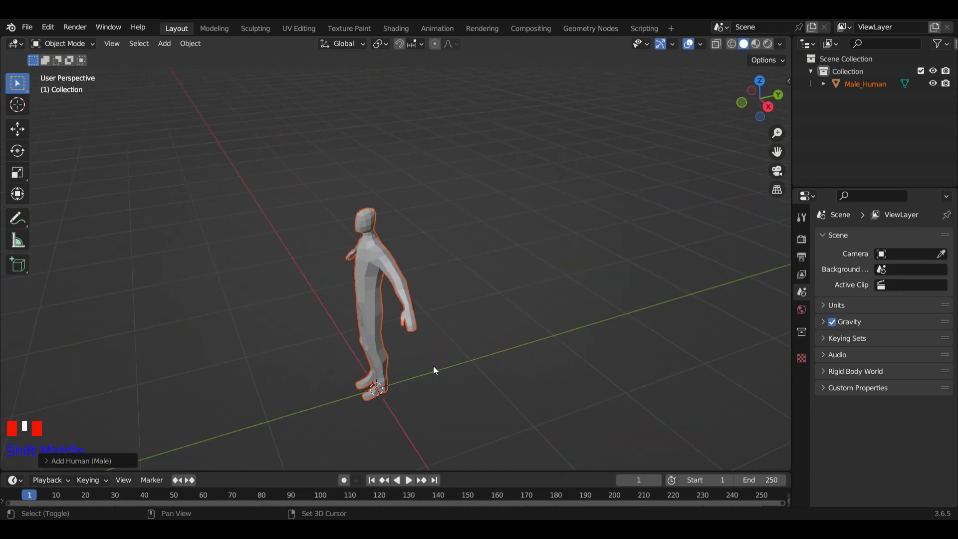
key("KP_1")
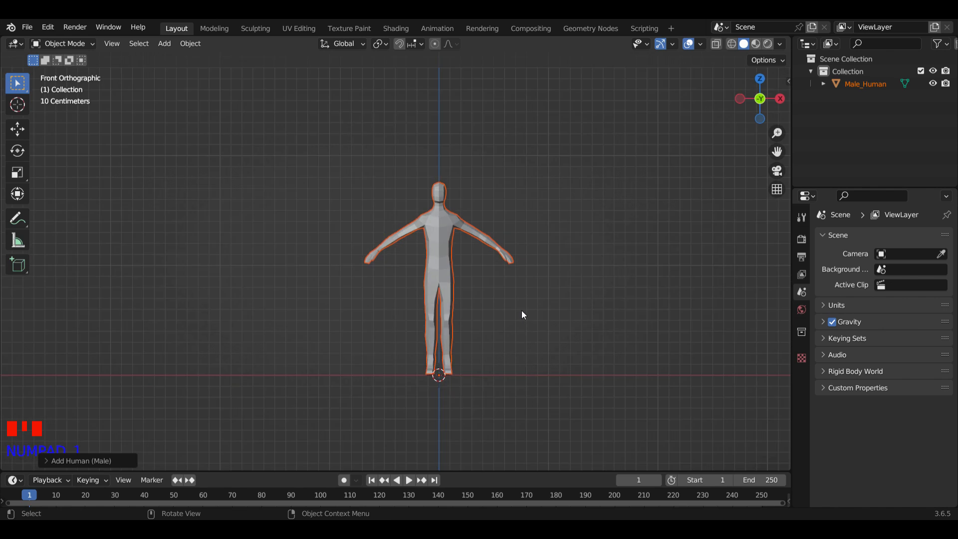
- Move the male human along the X axis to the negative side, clearing the world origin
scroll(524, 309, "up", 7)
scroll(532, 287, "down", 3)
middle_click_drag(533, 287, 386, 276)
scroll(513, 276, "down", 3)
key("KP_1")
scroll(521, 281, "down", 3)
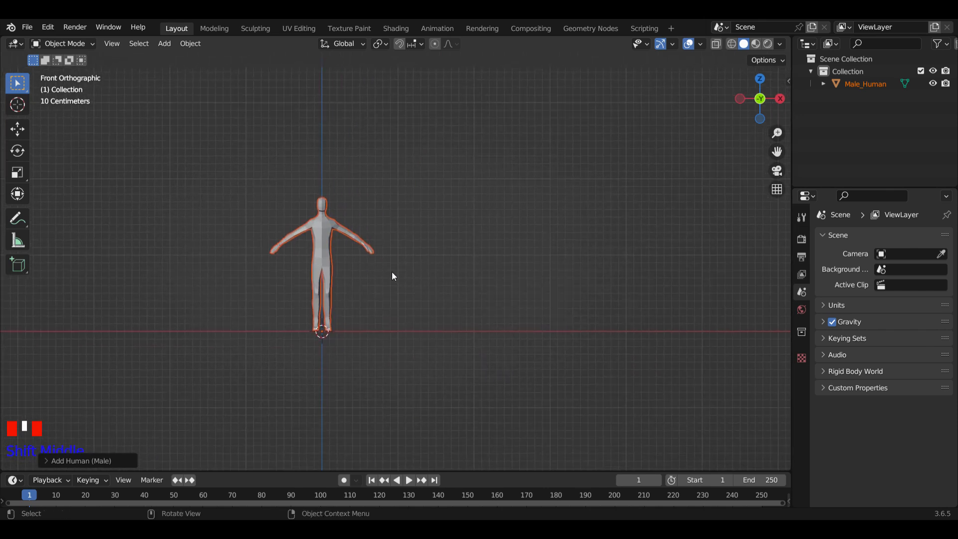
key("g")
key("x")
left_click(234, 268)
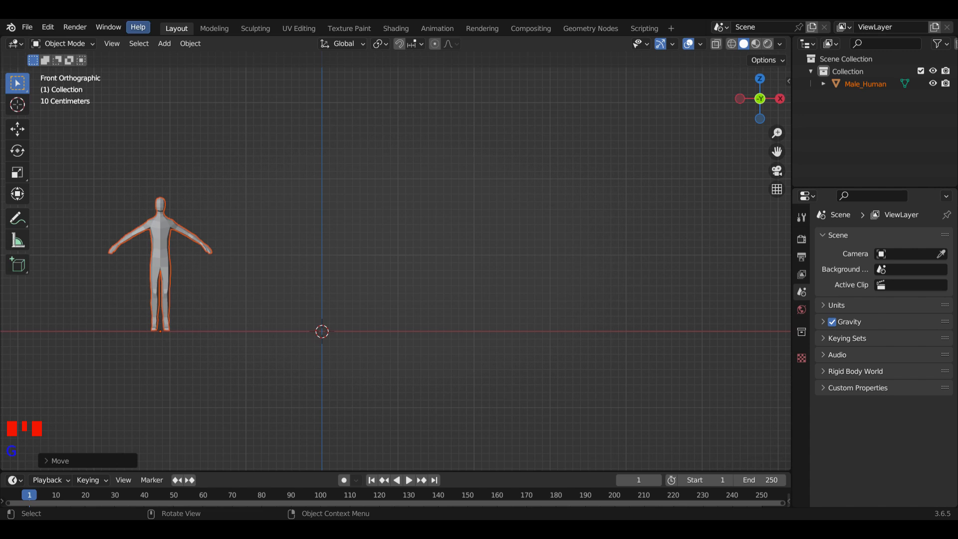
- Add a Human (Female) base mesh at the world origin
key("shift+a")
mouse_move(124, 100)
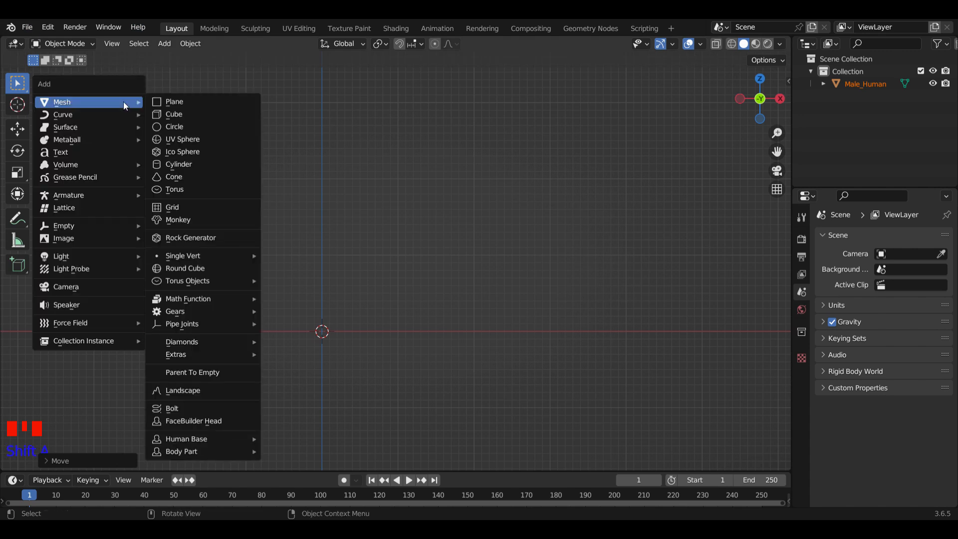
mouse_move(210, 438)
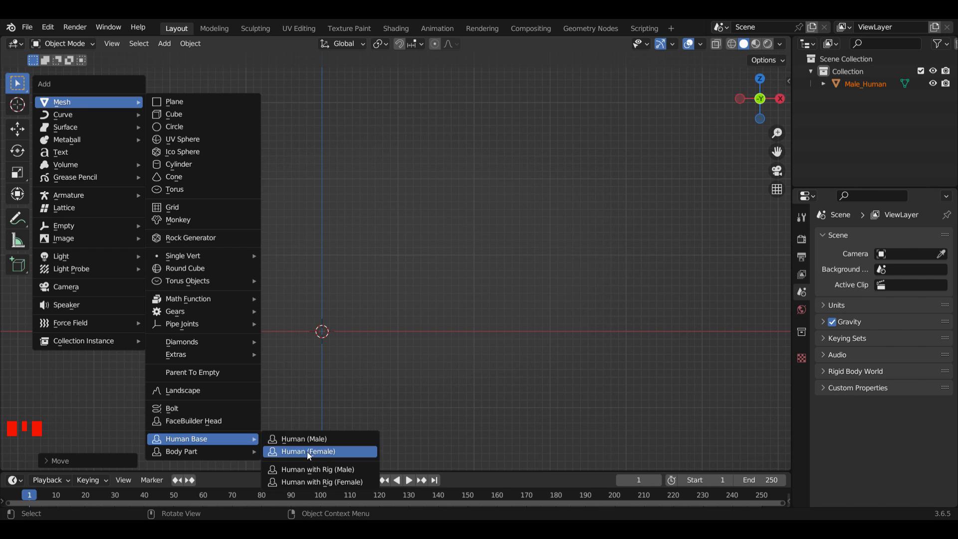
left_click(322, 451)
scroll(329, 259, "down", 3)
middle_click_drag(321, 256, 337, 302)
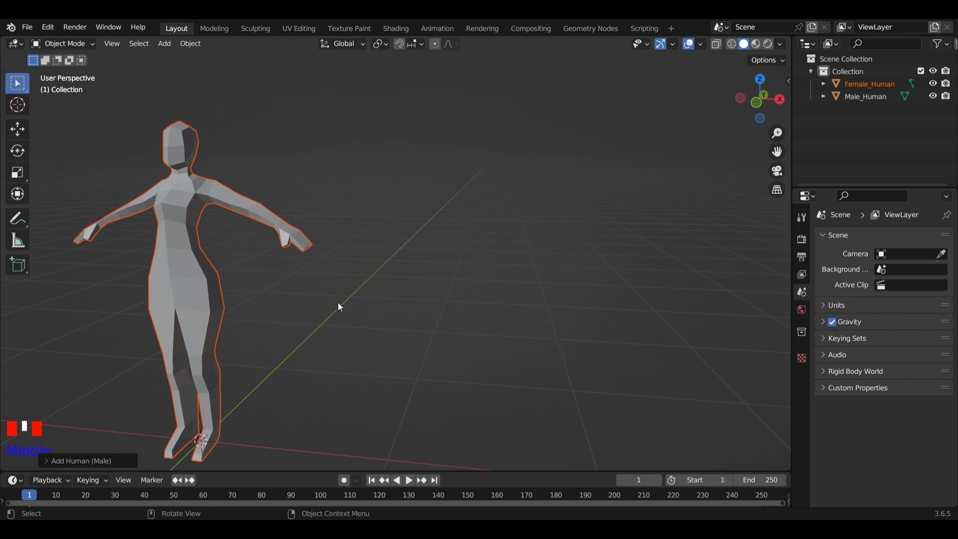
- Move the female human along the X axis to the positive side, opposite the male human, in the front orthographic view
key("KP_1")
scroll(389, 301, "down", 5)
key("g")
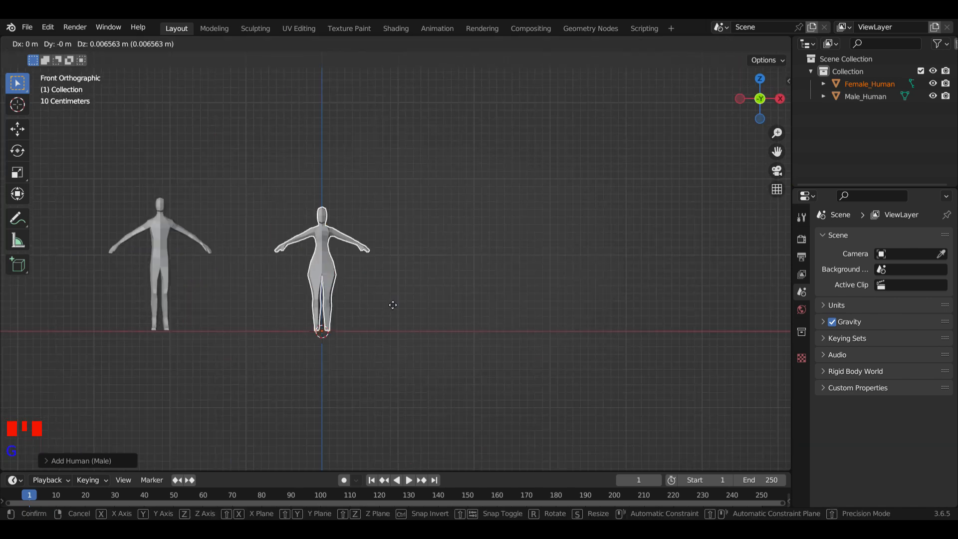
key("x")
left_click(552, 298)
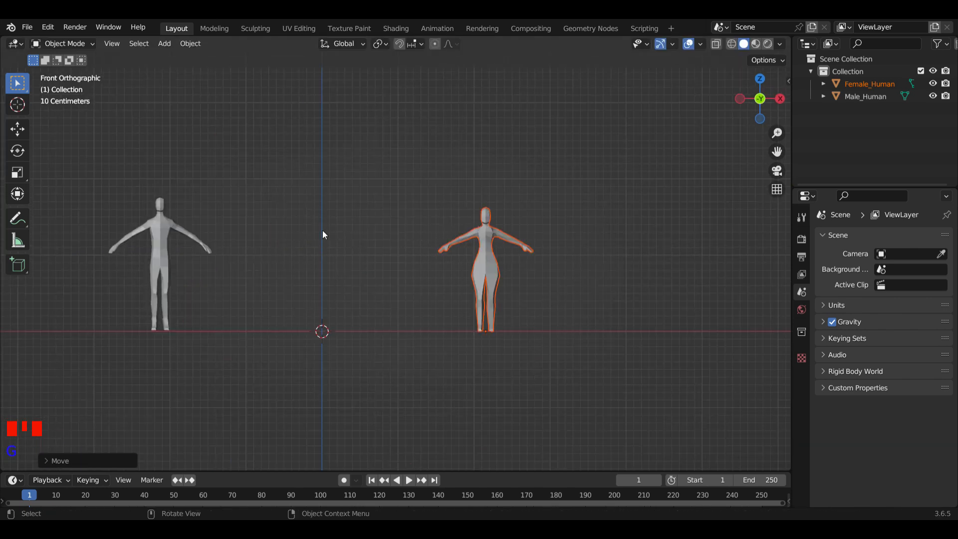
- Add a Human with Rig (Male) at the world origin, between the male and female meshes
key("shift+a")
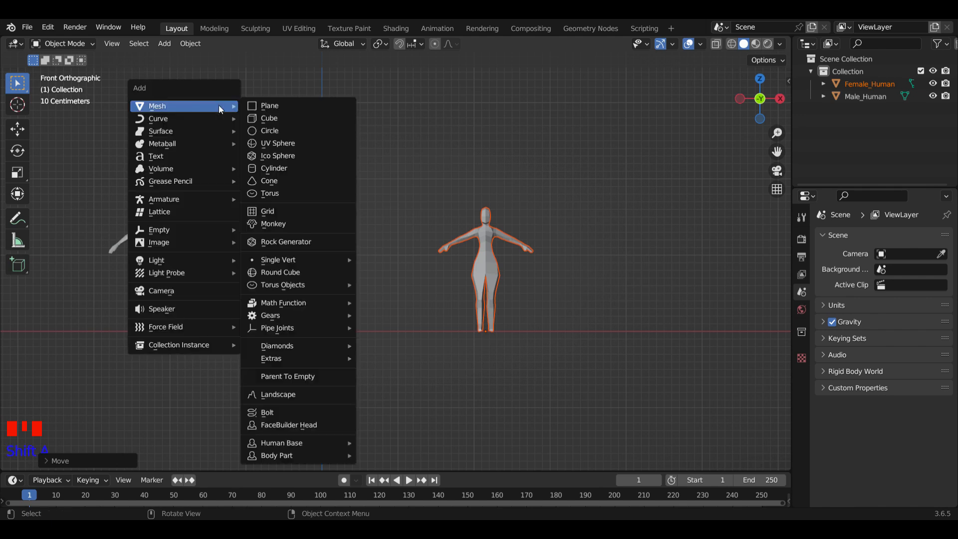
mouse_move(198, 116)
mouse_move(223, 107)
mouse_move(319, 443)
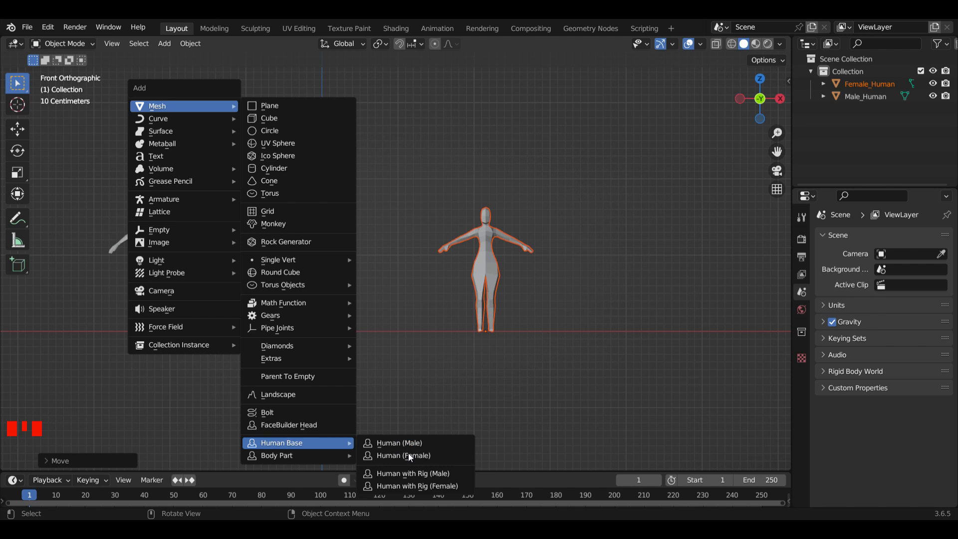
left_click(424, 474)
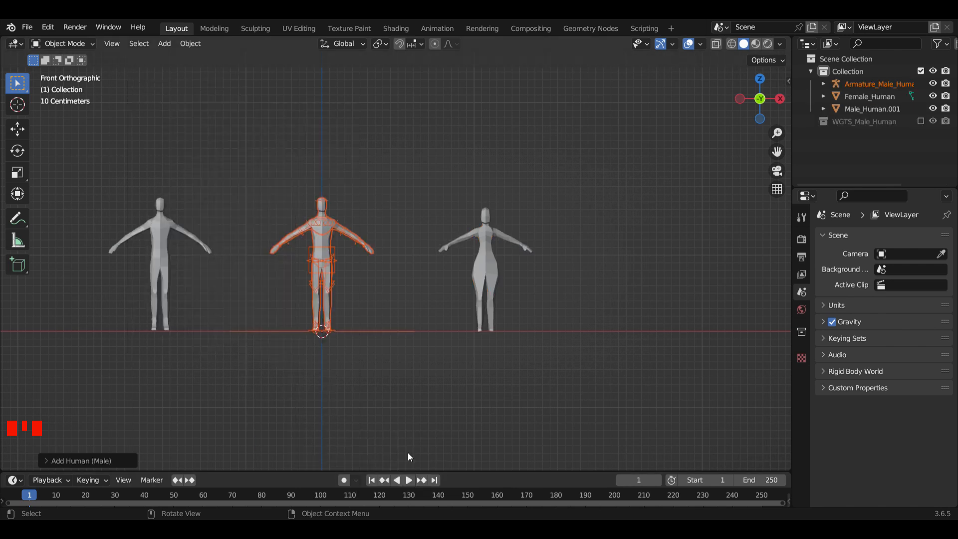
scroll(340, 248, "up", 4)
middle_click_drag(340, 248, 434, 220)
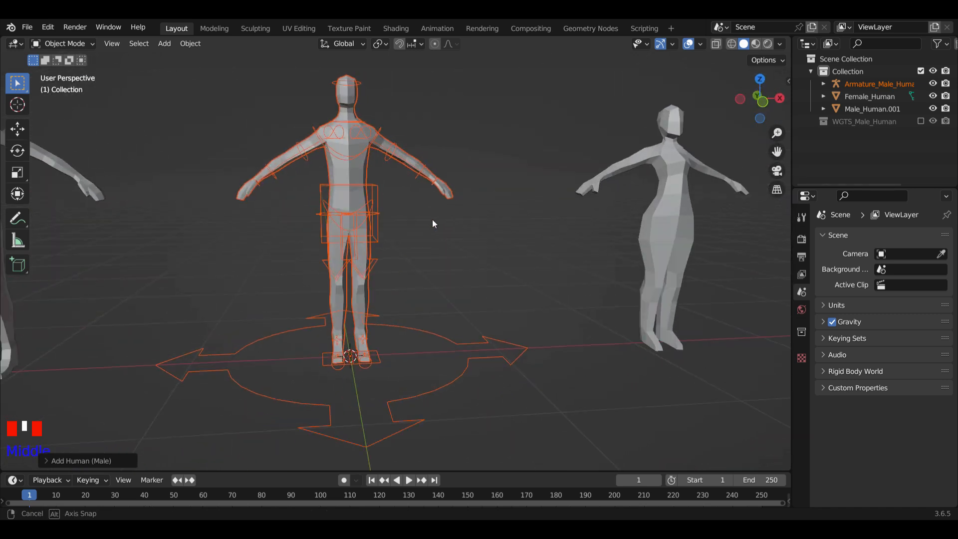
- Select the rigged male's armature and switch it to Pose Mode in the front orthographic view
left_click(380, 212)
left_click(64, 43)
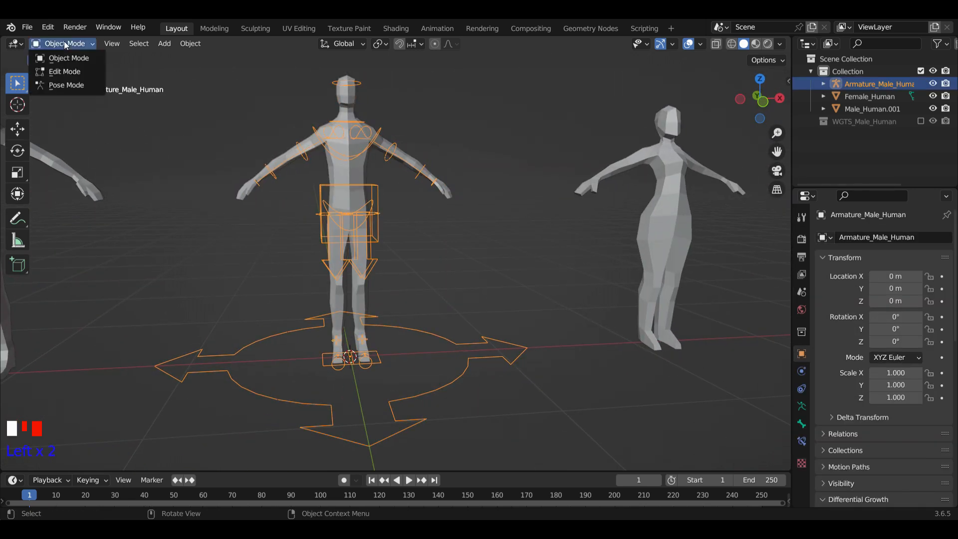
left_click(71, 86)
middle_click_drag(359, 191, 378, 214)
key("KP_1")
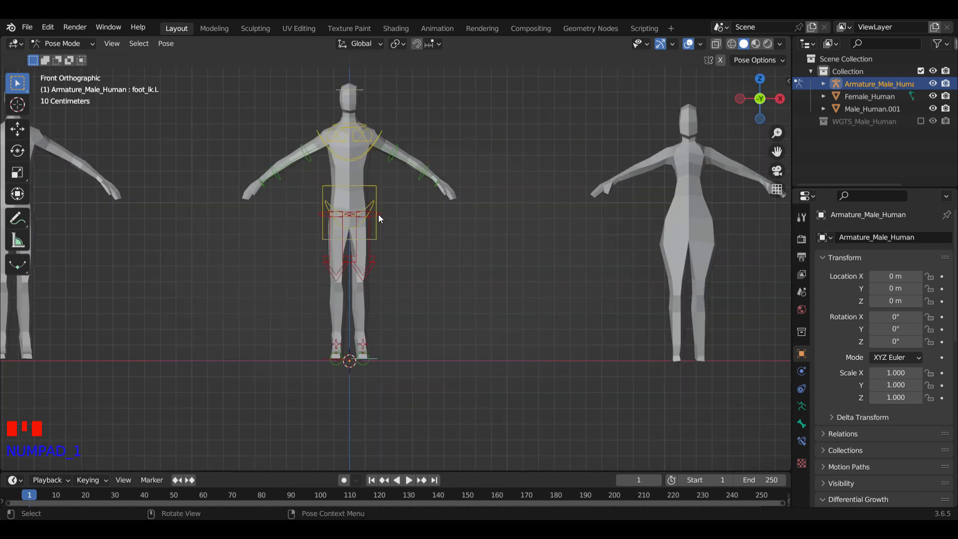
- Try rotating the chest, torso and left upper arm controls of the male rig, cancelling each rotation
left_click(374, 137)
key("r")
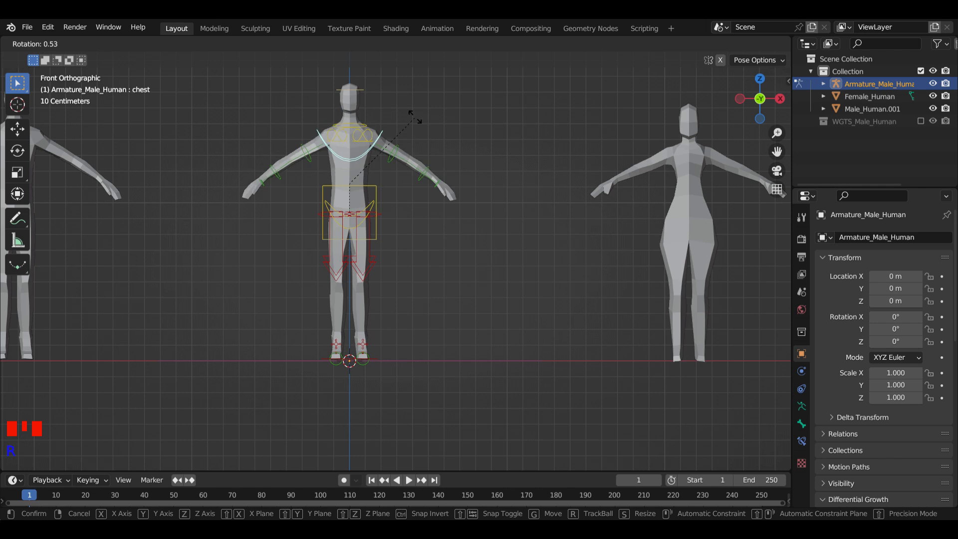
key("Escape")
left_click(376, 195)
key("r")
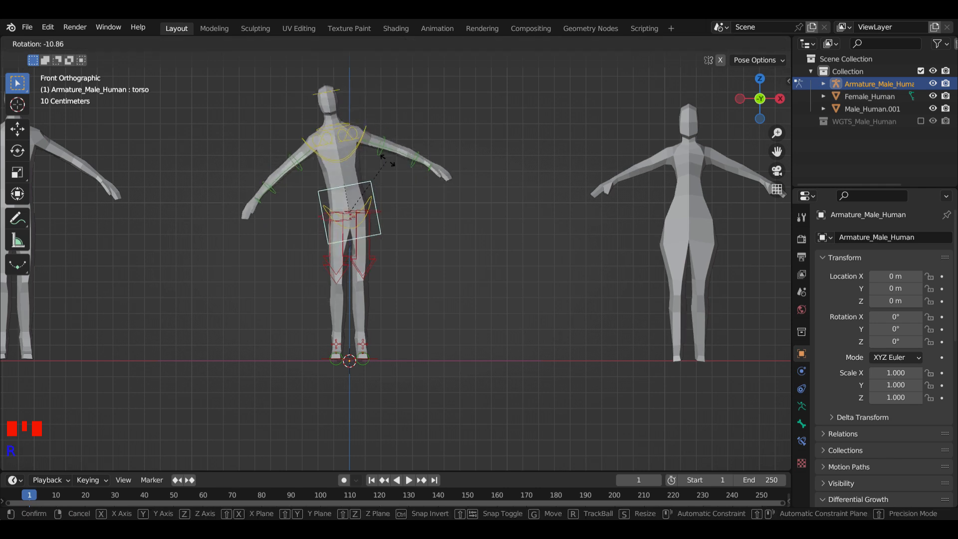
key("Escape")
left_click(402, 154)
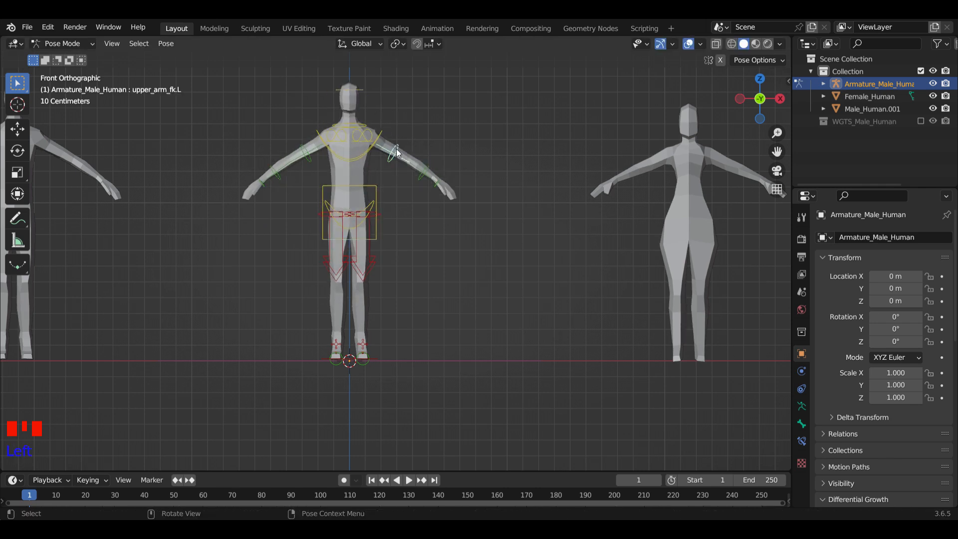
key("r")
key("Escape")
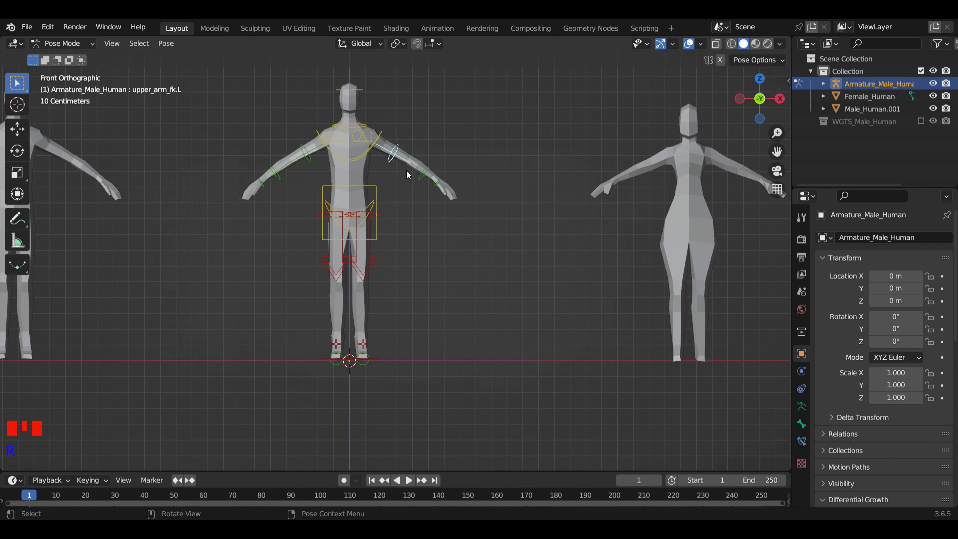
- Return the male rig to Object Mode and clear the selection
scroll(572, 233, "down", 3)
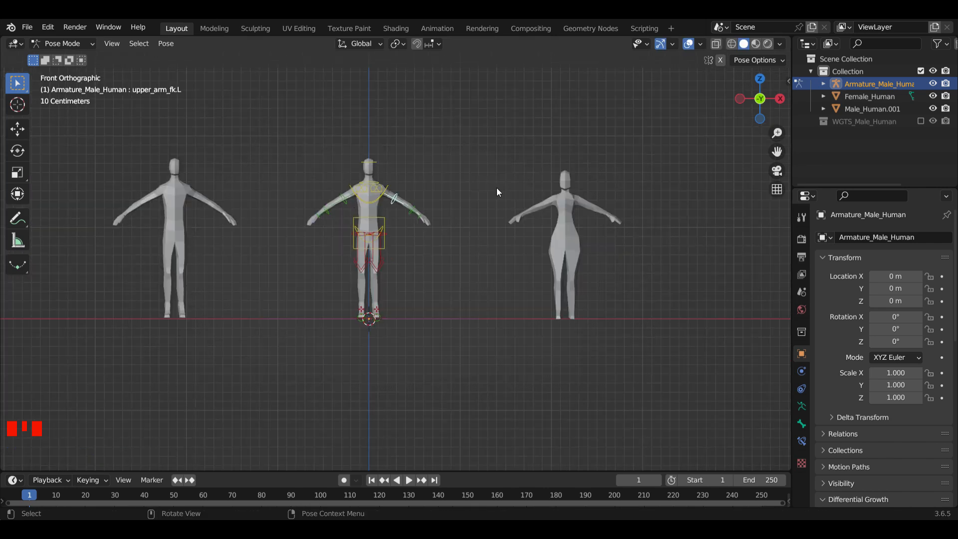
key("shift+a")
left_click(146, 137)
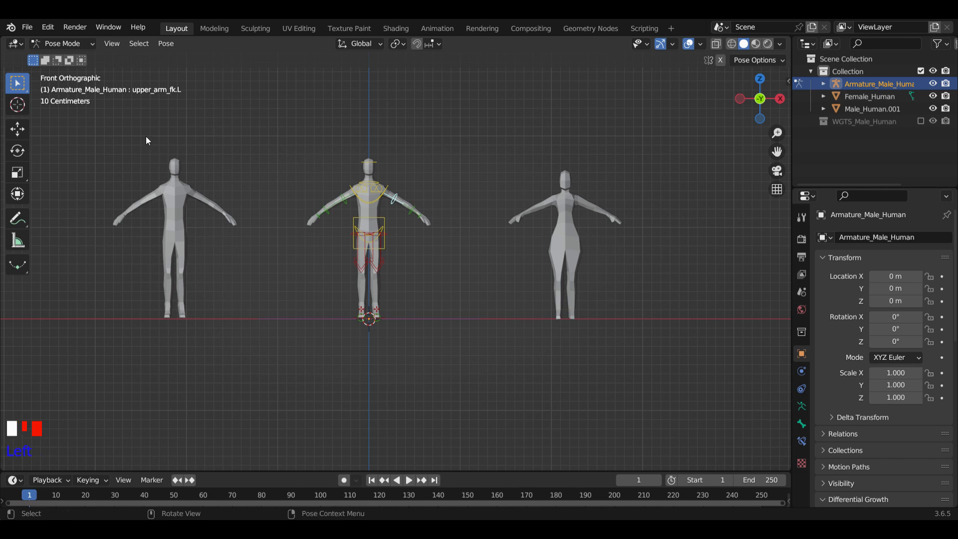
left_click(67, 43)
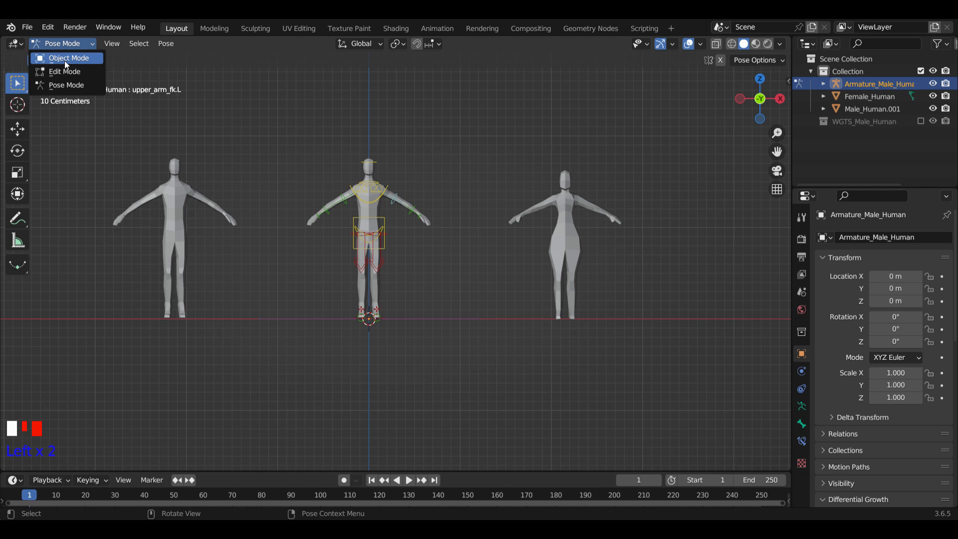
left_click(65, 59)
left_click(280, 167)
- Add a Human with Rig (Female) and move it along the X axis beyond the unrigged female mesh
key("shift+a")
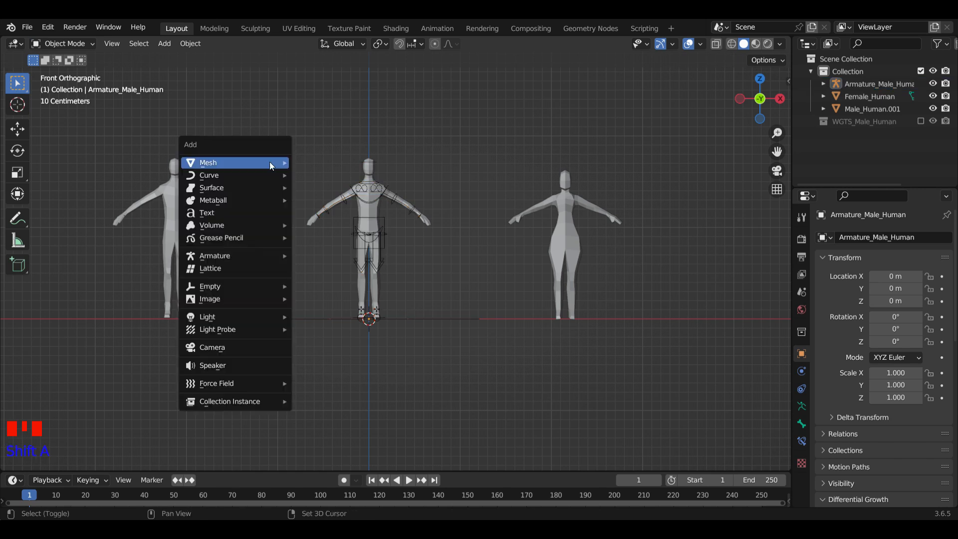
mouse_move(269, 161)
mouse_move(347, 499)
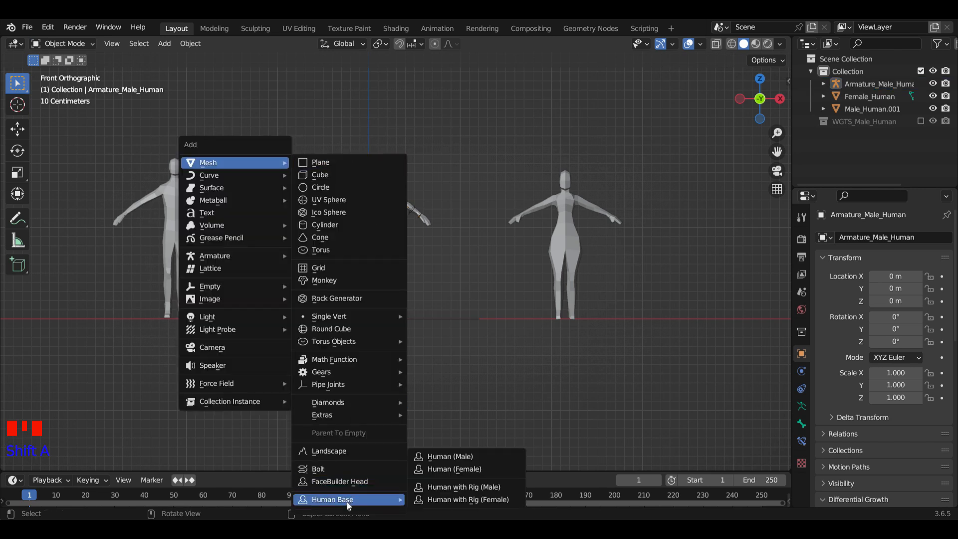
left_click(471, 501)
key("g")
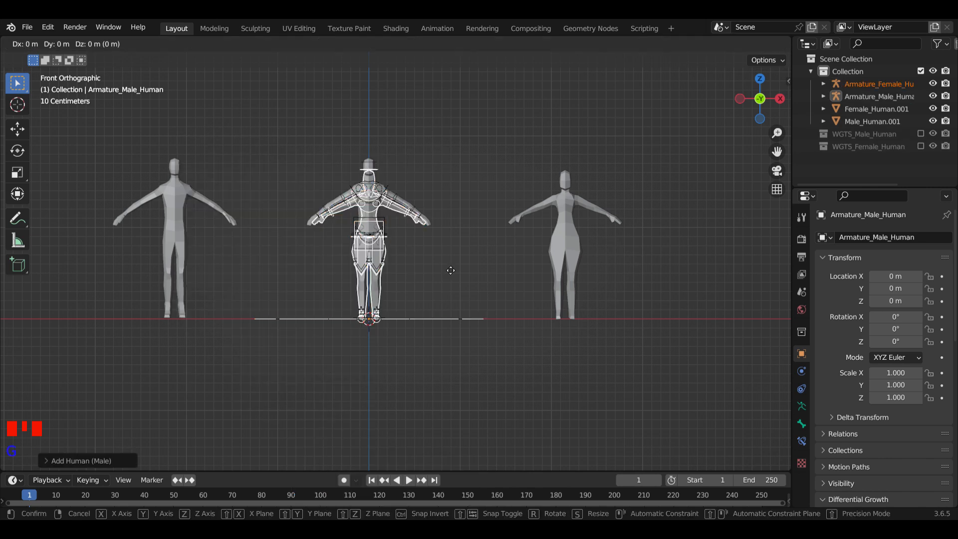
key("x")
left_click(708, 258)
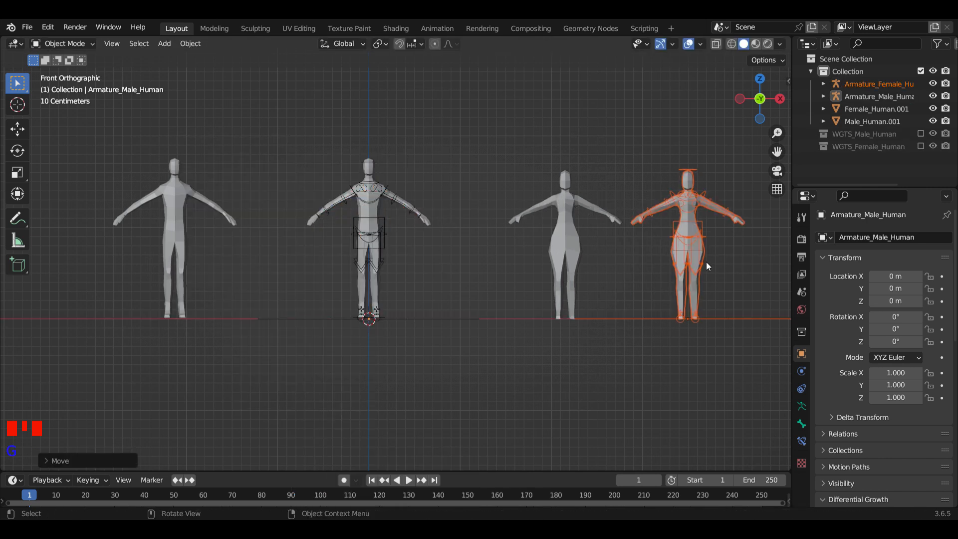
- Select all the human meshes and rigs in the scene and delete them
middle_click_drag(708, 259, 453, 335, "shift")
middle_click_drag(301, 289, 447, 239, "shift")
key("KP_1")
scroll(509, 237, "down", 3)
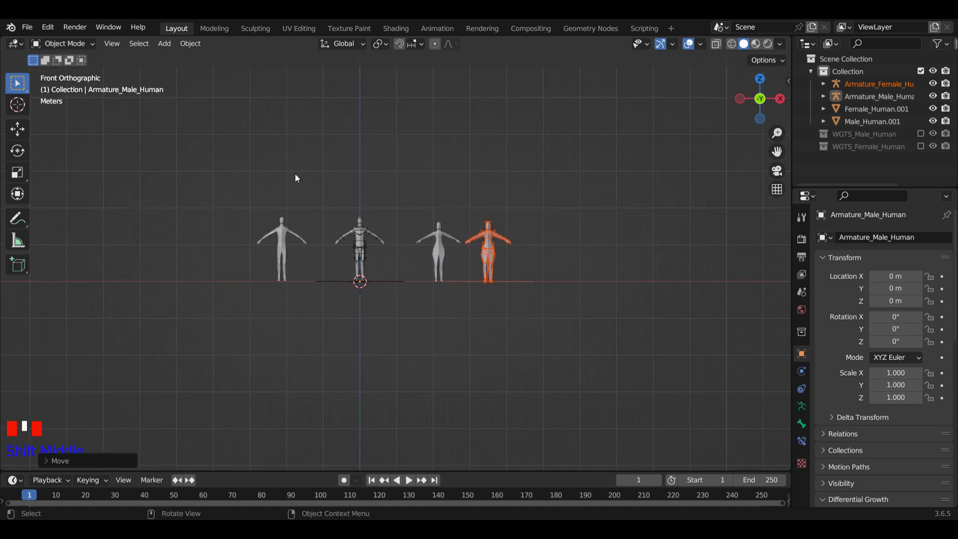
key("a")
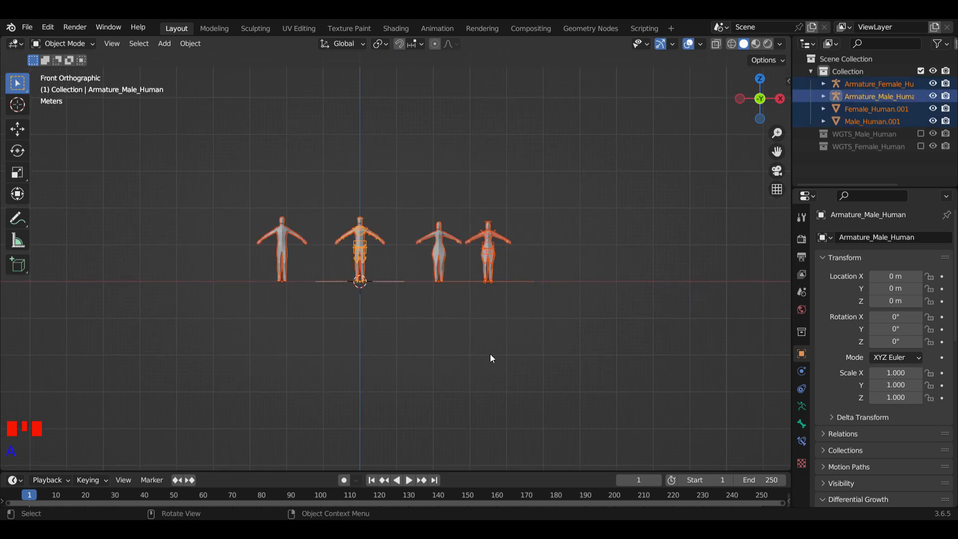
key("x")
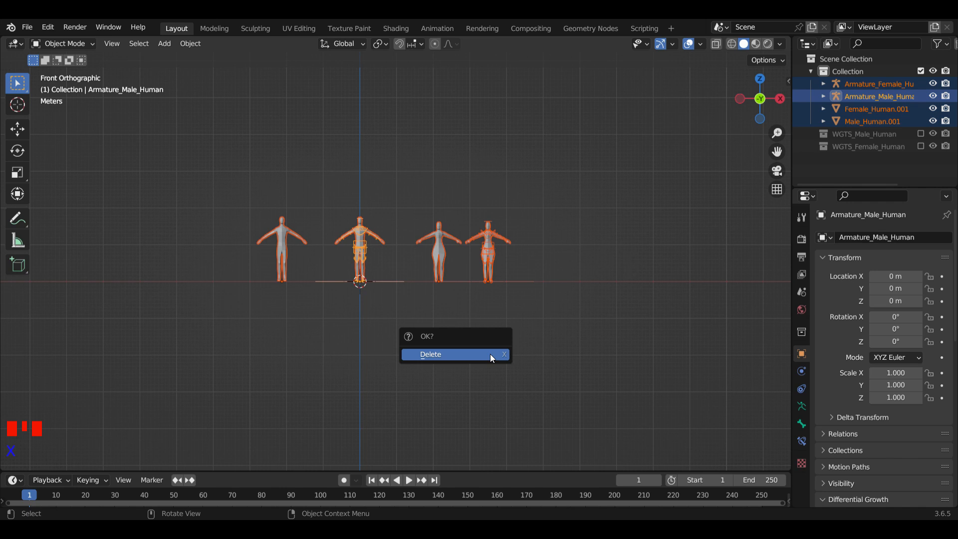
left_click(492, 356)
- Add a Human with Rig (Male) at the origin of the emptied scene
scroll(416, 305, "up", 2)
middle_click_drag(422, 300, 496, 268, "shift")
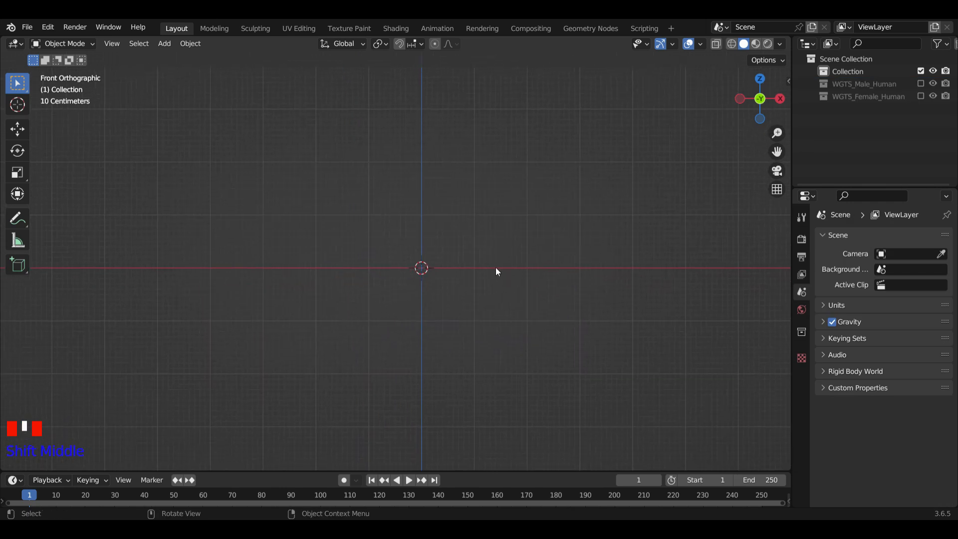
key("shift+a")
mouse_move(390, 234)
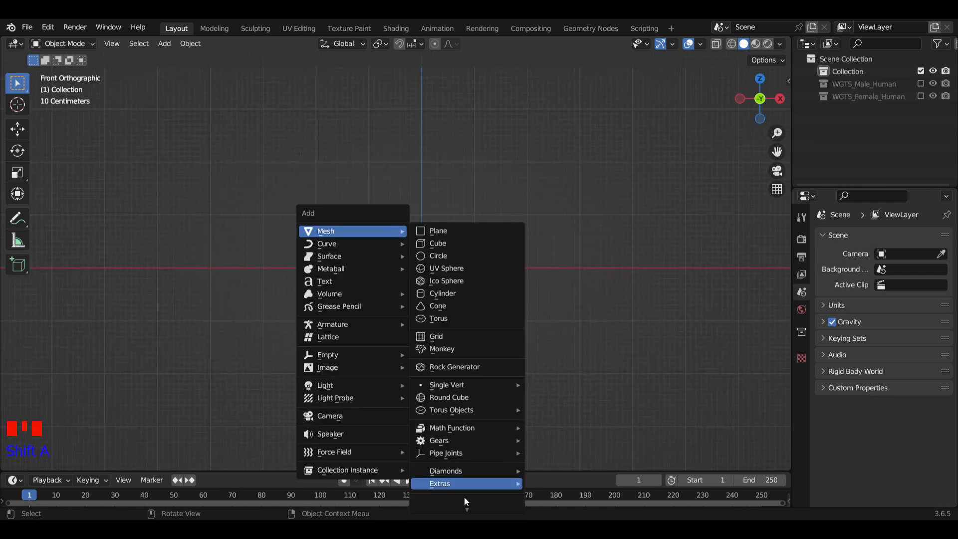
mouse_move(463, 510)
mouse_move(469, 491)
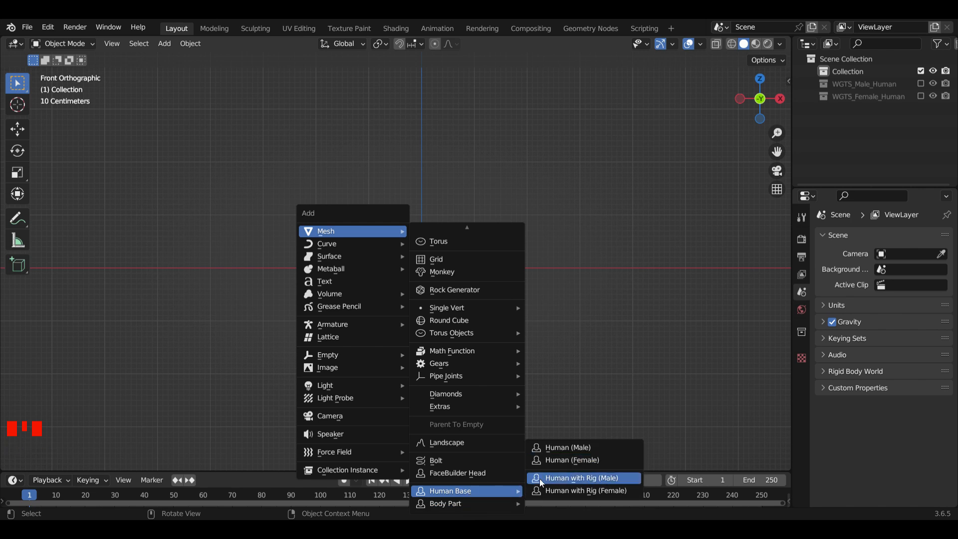
left_click(586, 478)
scroll(487, 191, "up", 5)
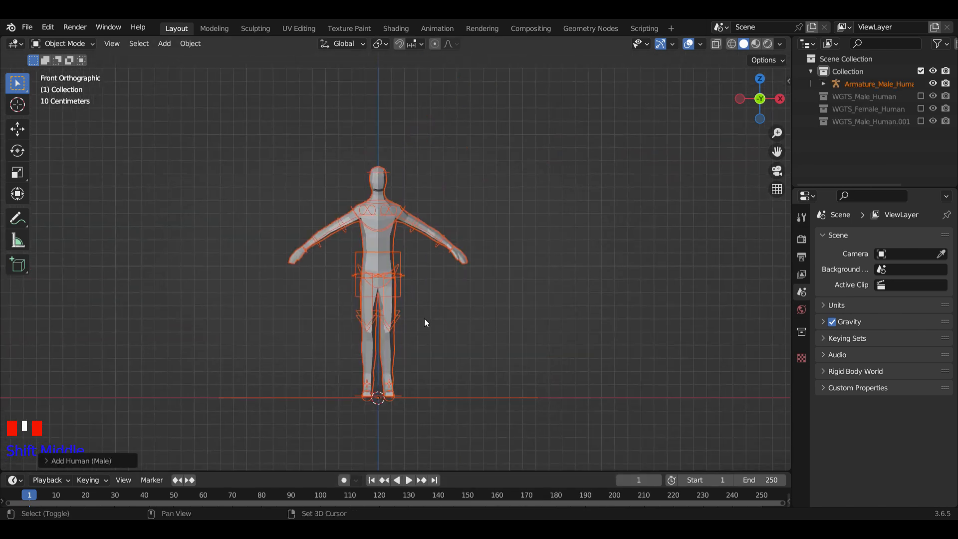
middle_click_drag(424, 318, 403, 299)
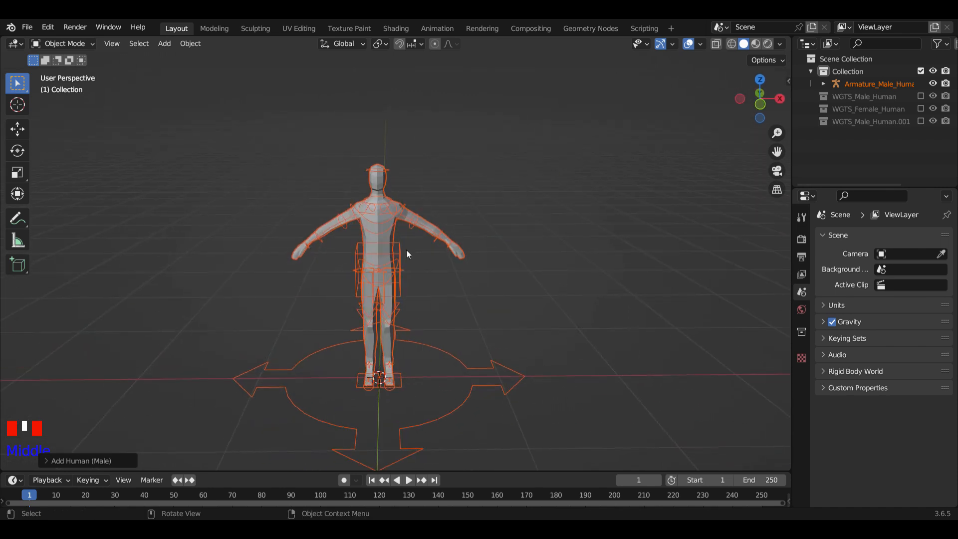
- Add a Subdivision Surface modifier to the rigged male human mesh and set its viewport level to 2
left_click(400, 263)
scroll(397, 263, "up", 5)
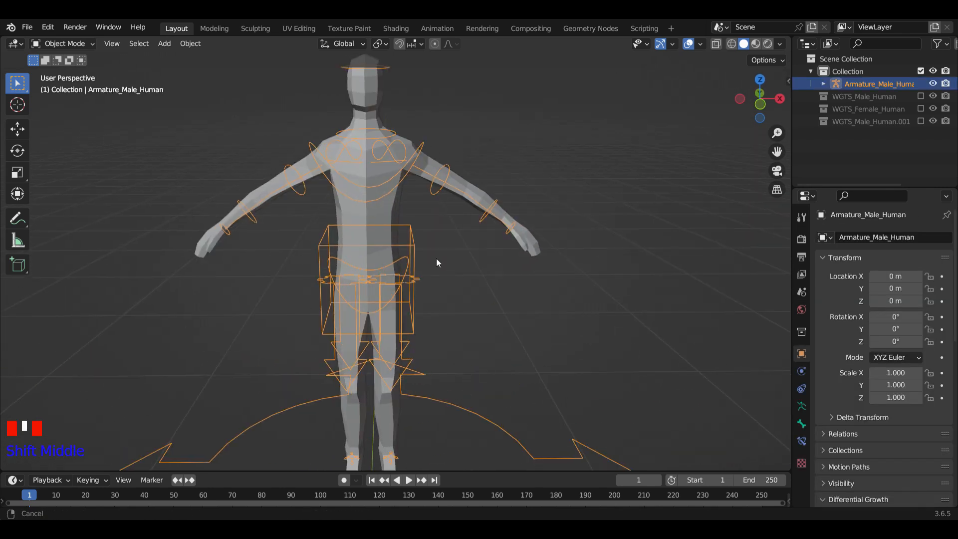
middle_click_drag(436, 258, 501, 233, "shift")
left_click(460, 209)
scroll(460, 206, "down", 4)
middle_click_drag(459, 207, 514, 215)
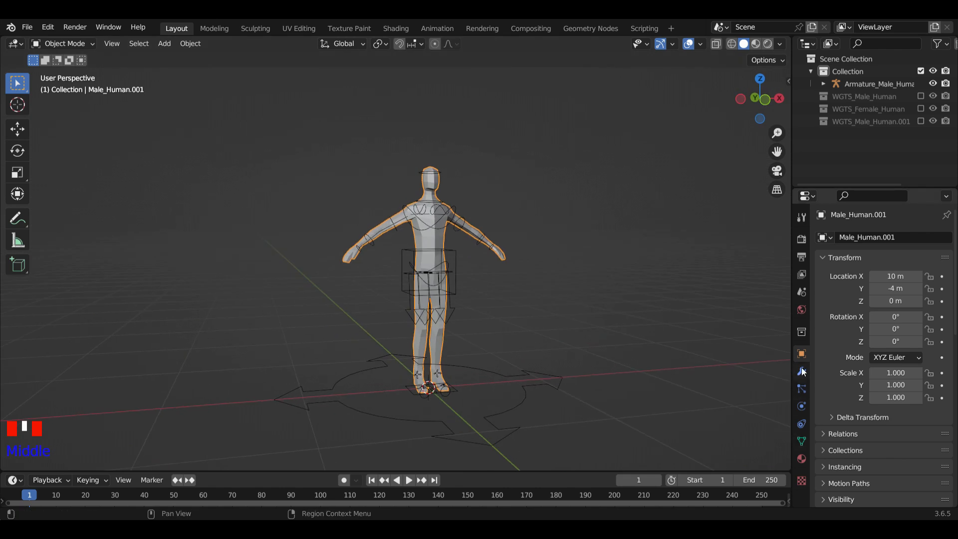
left_click(801, 372)
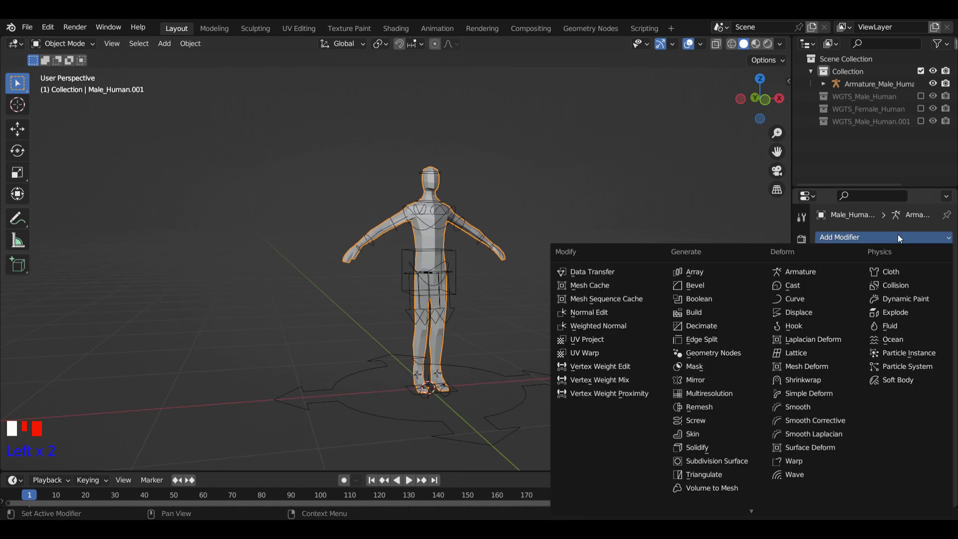
left_click(734, 462)
scroll(464, 281, "up", 5)
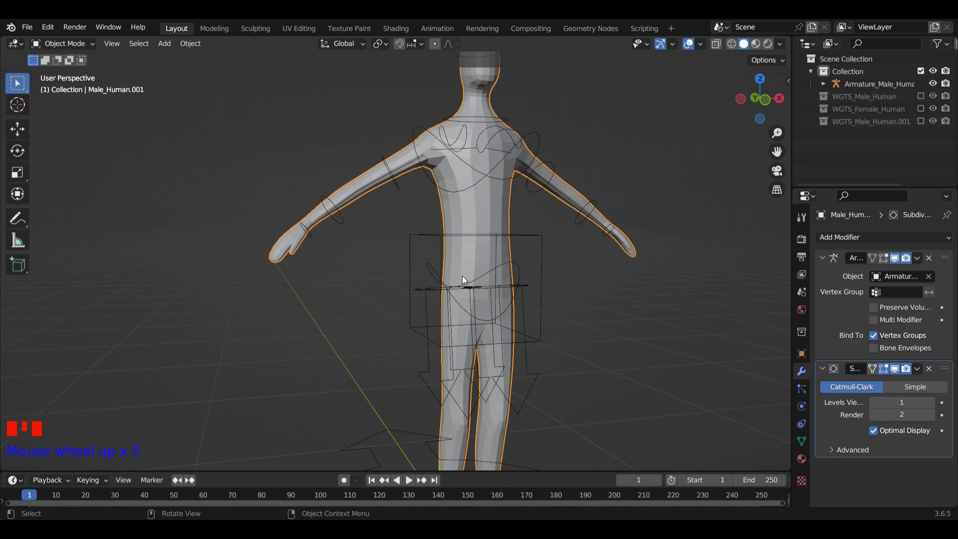
left_click(932, 403)
- Apply smooth shading to the male human mesh
scroll(512, 243, "down", 1)
scroll(511, 243, "down", 1)
mouse_move(511, 243)
middle_mouse_down()
mouse_move(545, 261)
mouse_move(513, 261)
middle_mouse_up()
right_click(447, 219)
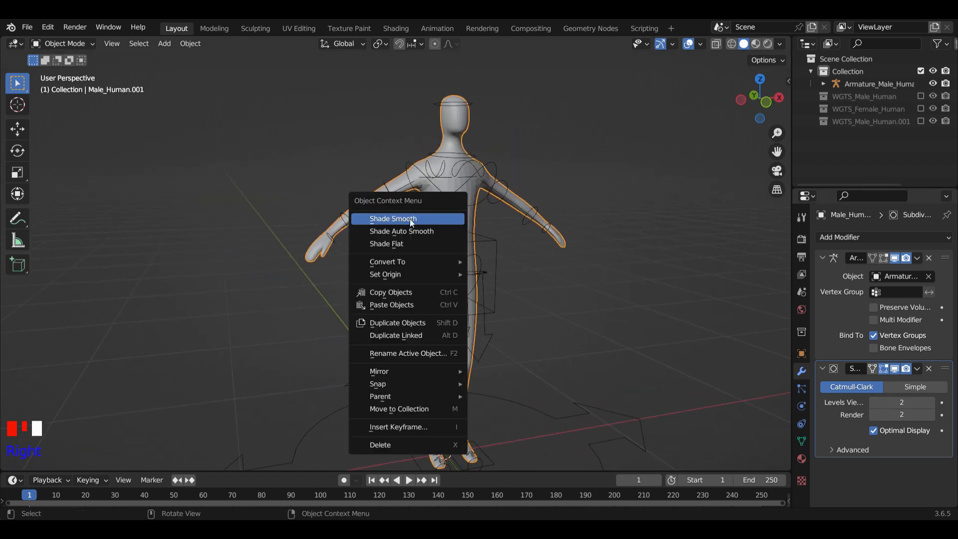
left_click(438, 226)
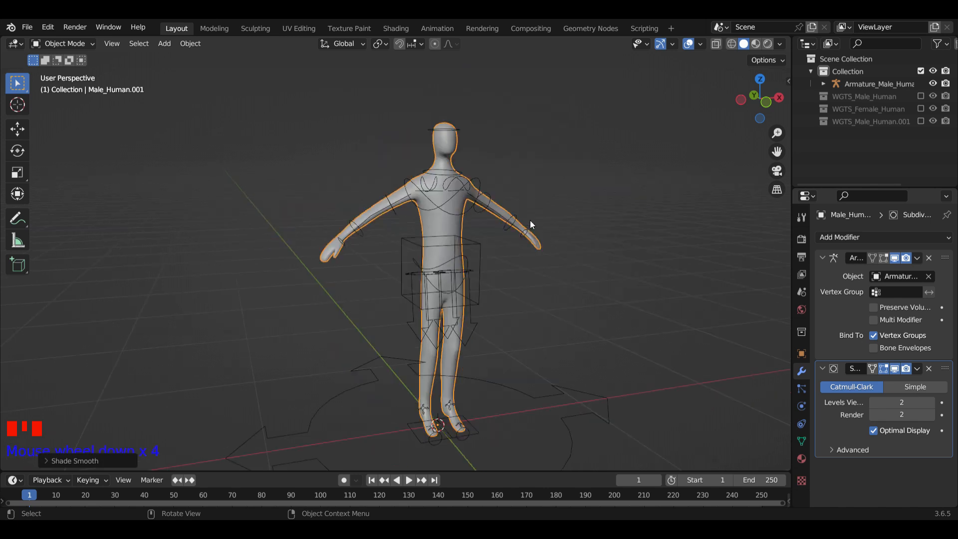
- Create a new material on the male human mesh and set its base color to red
middle_click_drag(531, 227, 509, 237)
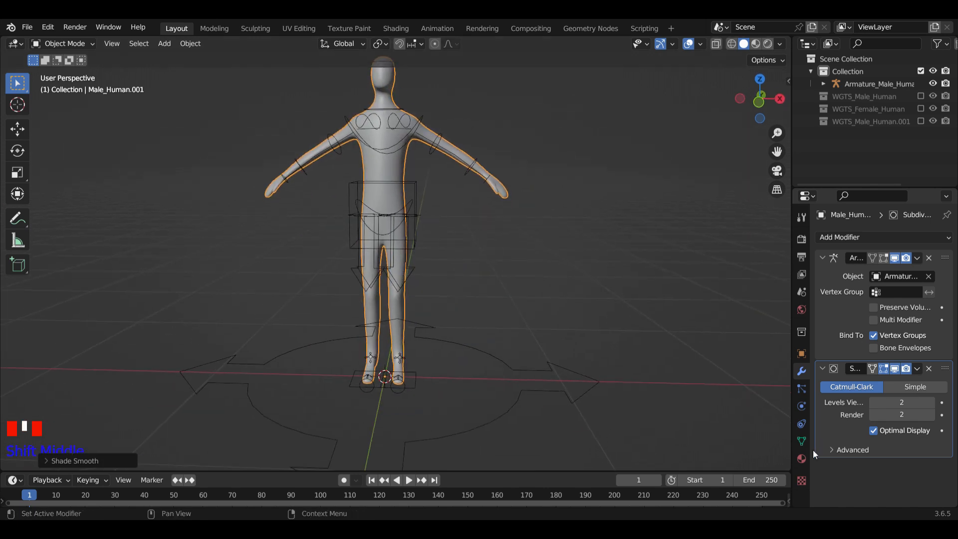
left_click(802, 459)
left_click(947, 237)
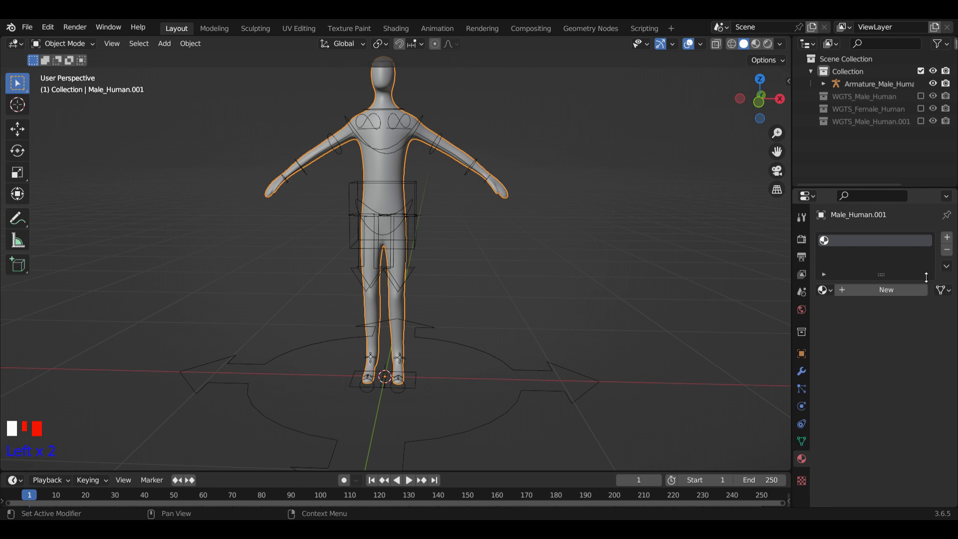
left_click(899, 291)
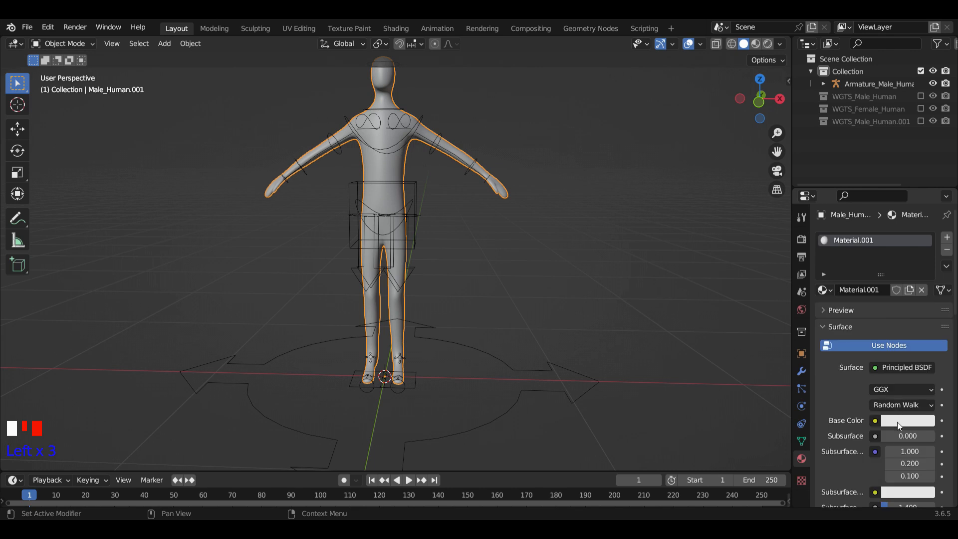
left_click(900, 422)
left_click_drag(871, 290, 864, 332)
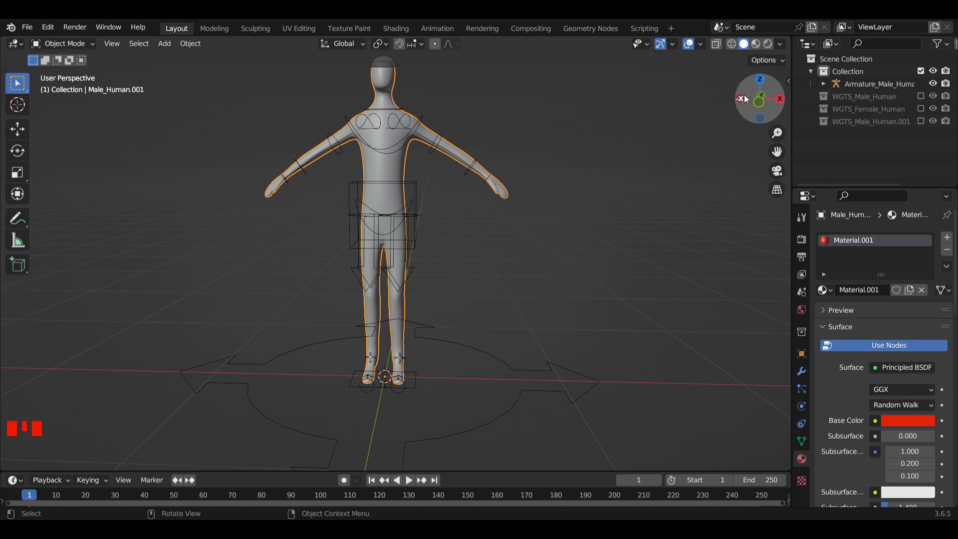
- Display the scene in Material Preview shading and inspect the red figure from several angles
left_click(755, 44)
middle_click_drag(316, 310, 478, 338)
scroll(478, 337, "up", 3)
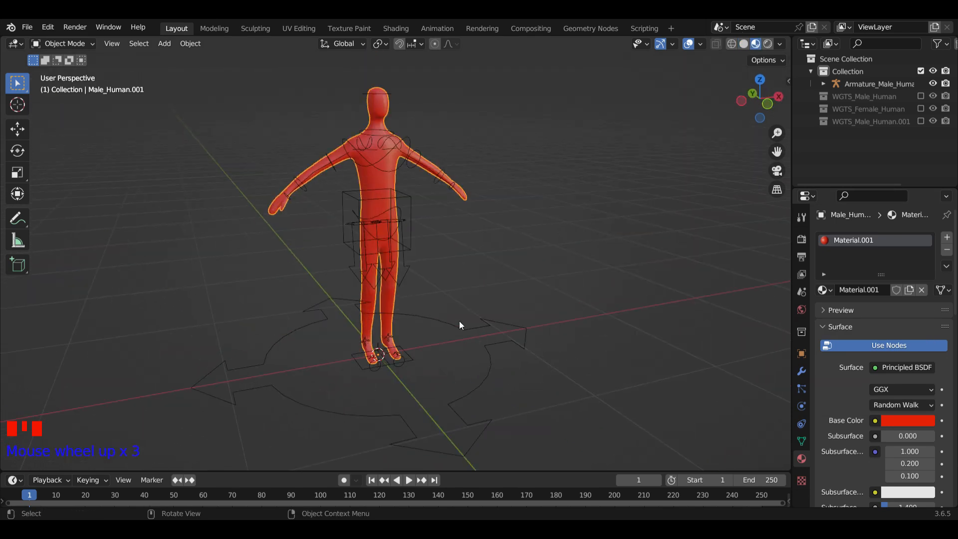
scroll(449, 310, "down", 2)
middle_click_drag(508, 304, 522, 295)
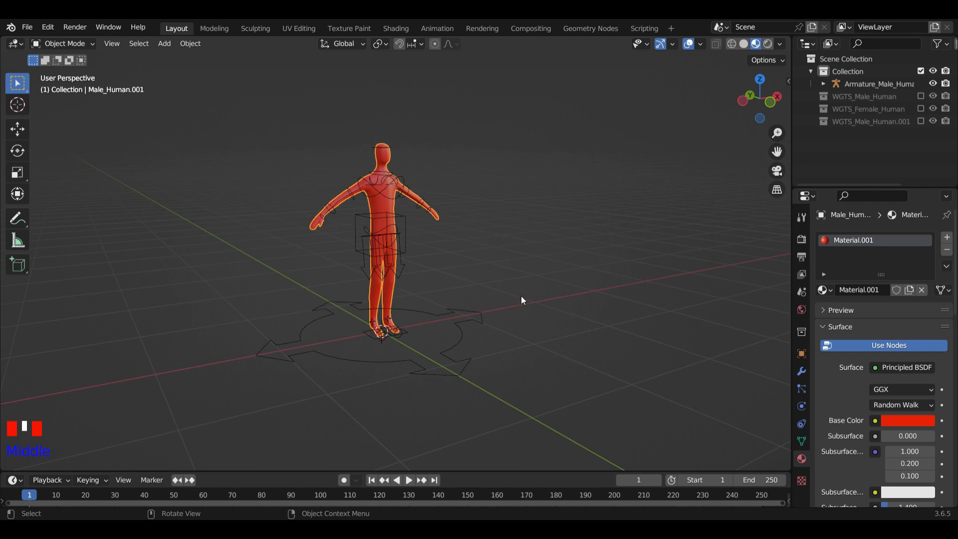
scroll(465, 257, "up", 2)
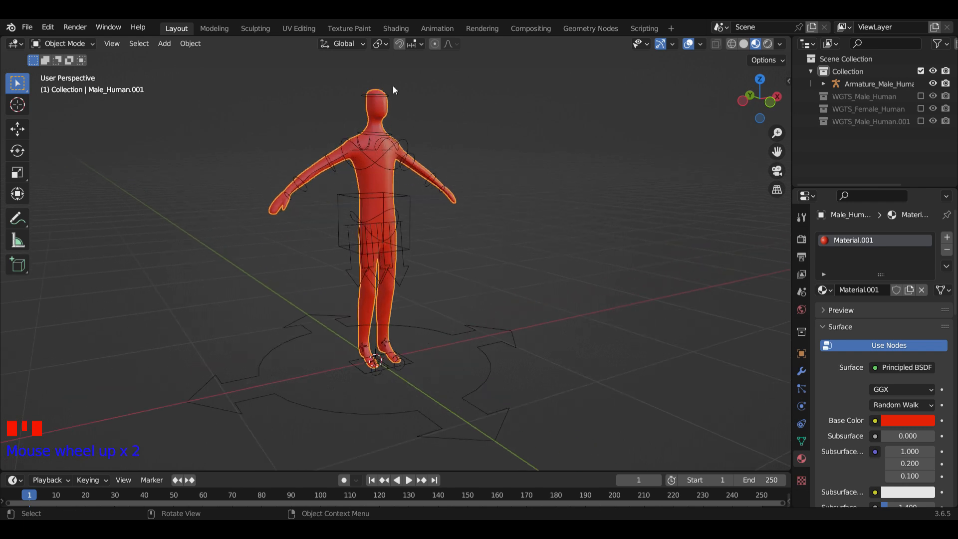
- Switch to the Animation workspace and frame the male figure in both 3D viewports, with a front view in the smaller one
left_click(440, 30)
middle_click_drag(531, 244, 704, 221)
scroll(631, 232, "up", 7)
middle_click_drag(627, 204, 624, 265)
middle_click_drag(146, 228, 127, 286)
scroll(190, 208, "down", 3)
left_click_drag(286, 248, 124, 218)
middle_click_drag(123, 217, 161, 211)
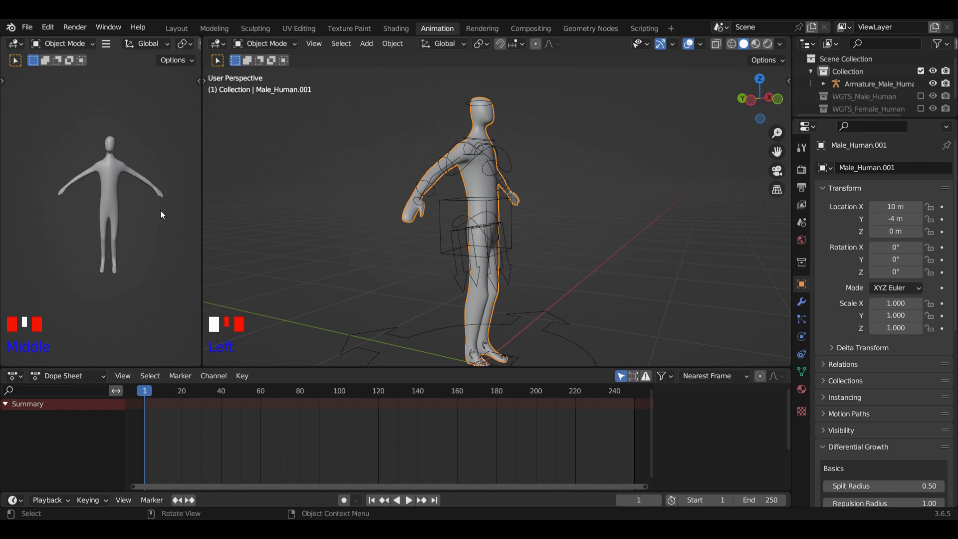
scroll(520, 207, "up", 3)
scroll(492, 210, "down", 3)
middle_click_drag(492, 209, 486, 172, "shift")
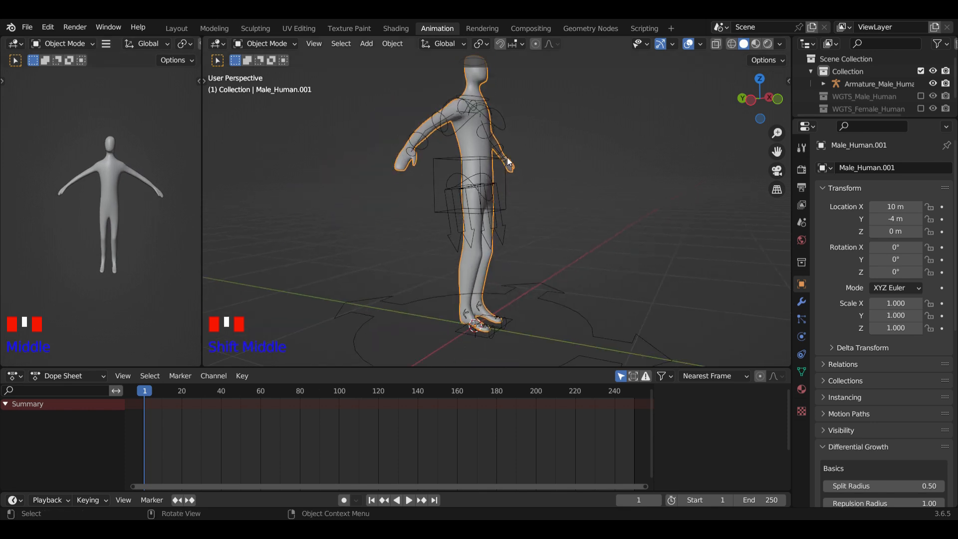
- Set both Animation workspace viewports to Material Preview shading
left_click(758, 45)
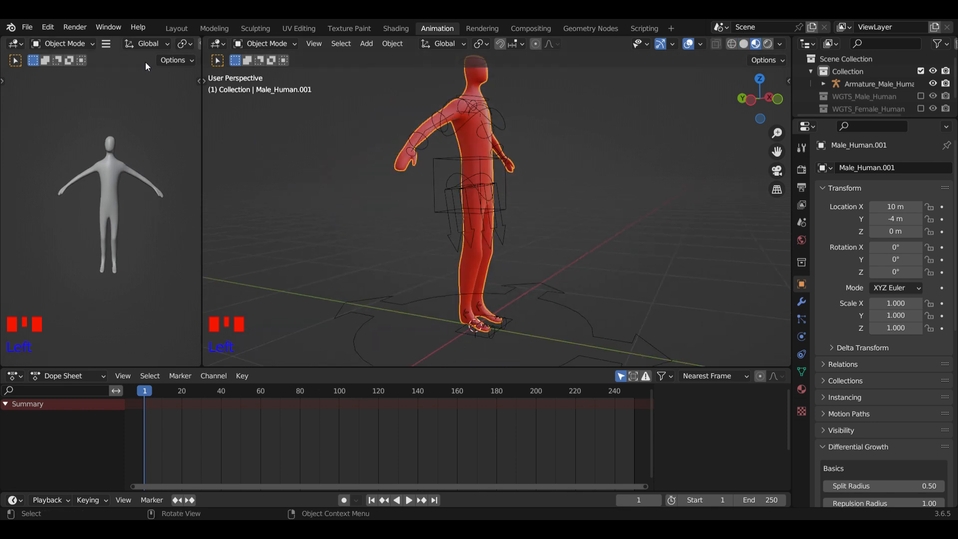
scroll(167, 47, "down", 5)
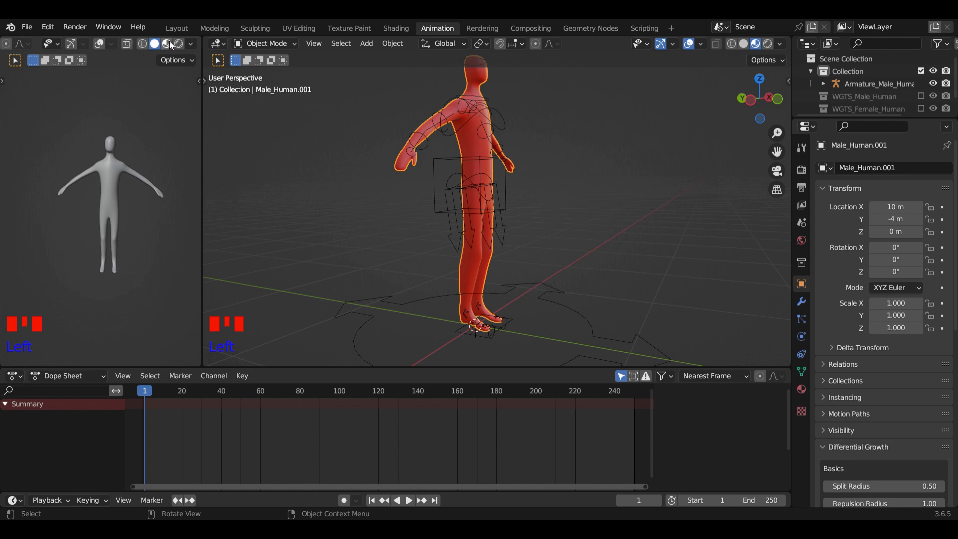
left_click(167, 44)
scroll(146, 138, "up", 5)
scroll(146, 136, "down", 5)
mouse_move(464, 192)
middle_mouse_down()
mouse_move(531, 185)
mouse_move(493, 196)
middle_mouse_up()
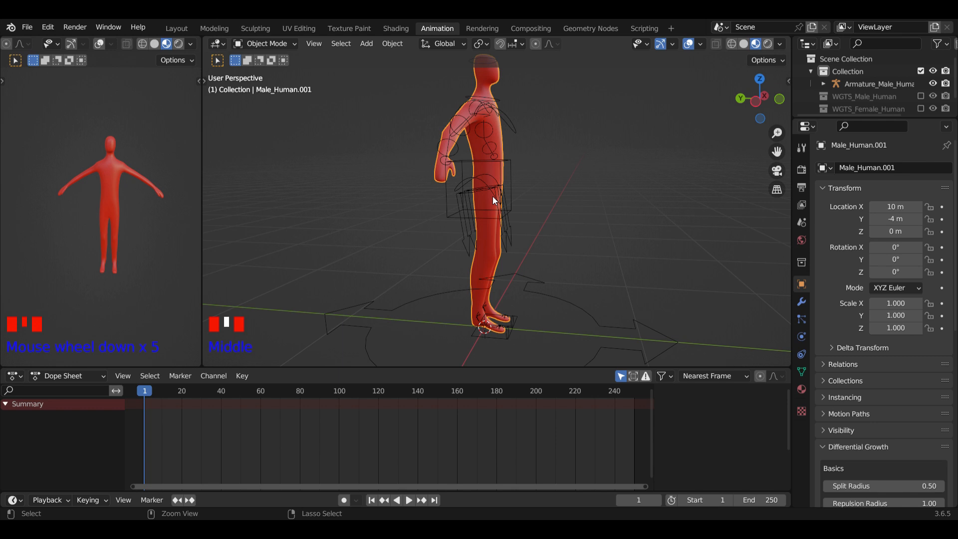
- Switch the Dope Sheet to the Action Editor and create a new action named walk for the male human mesh
key("ctrl+KP_3")
scroll(566, 152, "down", 2)
middle_click_drag(566, 151, 556, 168, "shift")
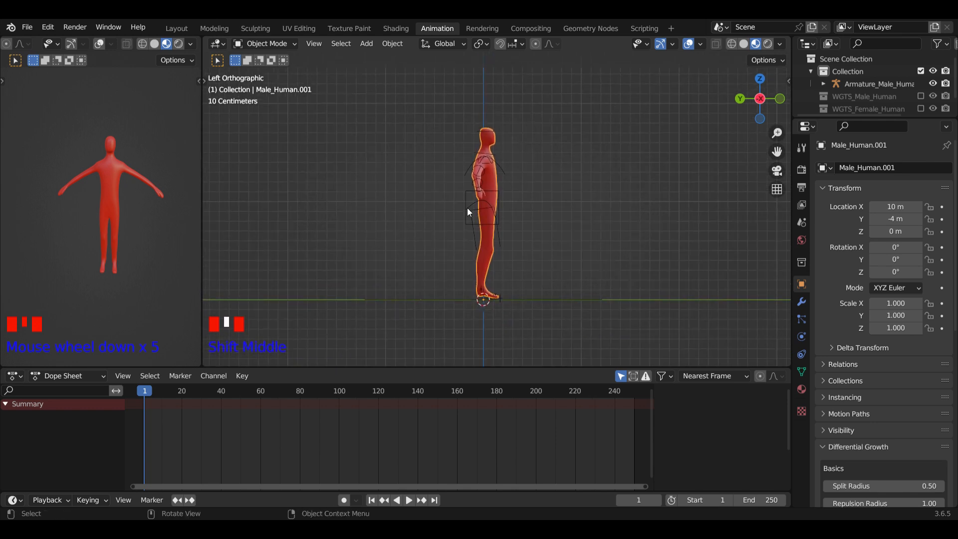
left_click(100, 375)
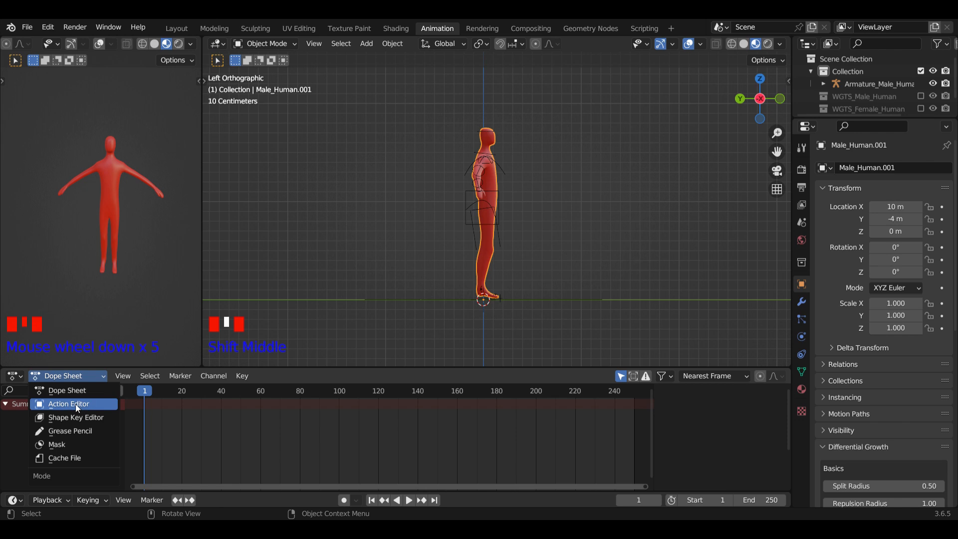
left_click(88, 404)
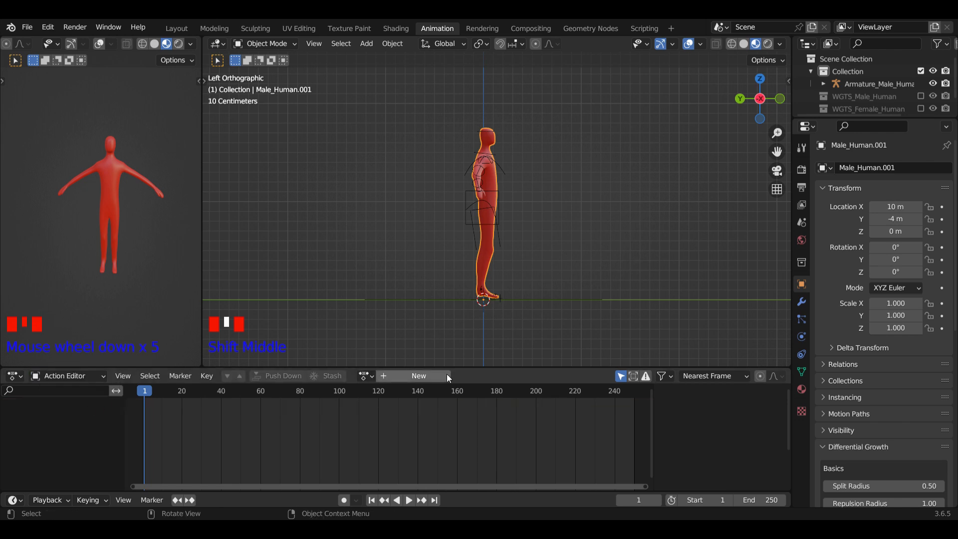
left_click(382, 377)
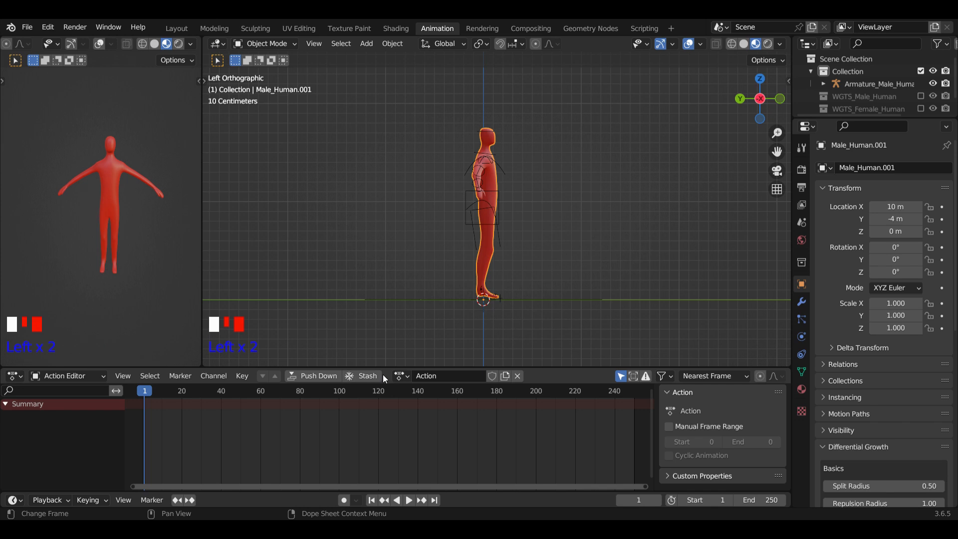
left_click(442, 376)
type("walk")
key("Return")
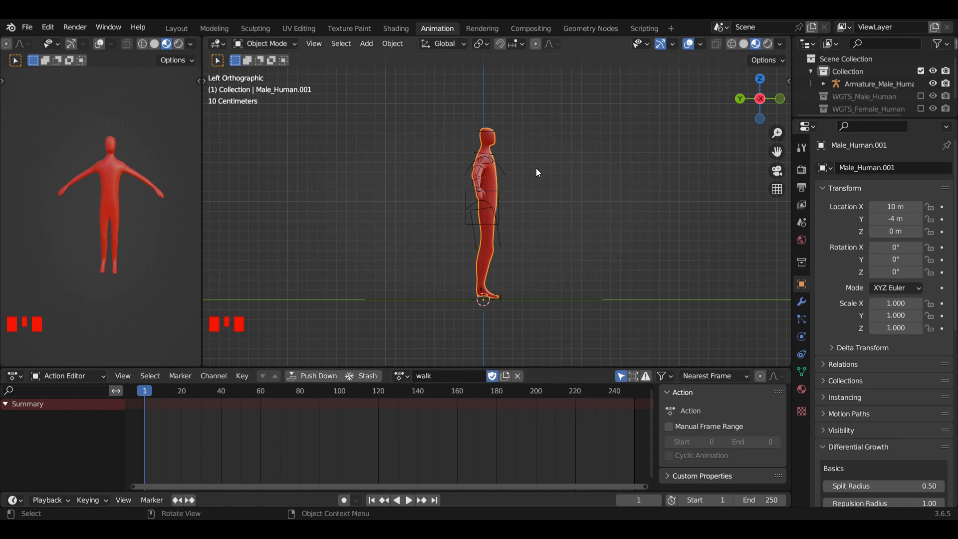
- Select the male human's armature and put it into Pose Mode
scroll(537, 173, "up", 3)
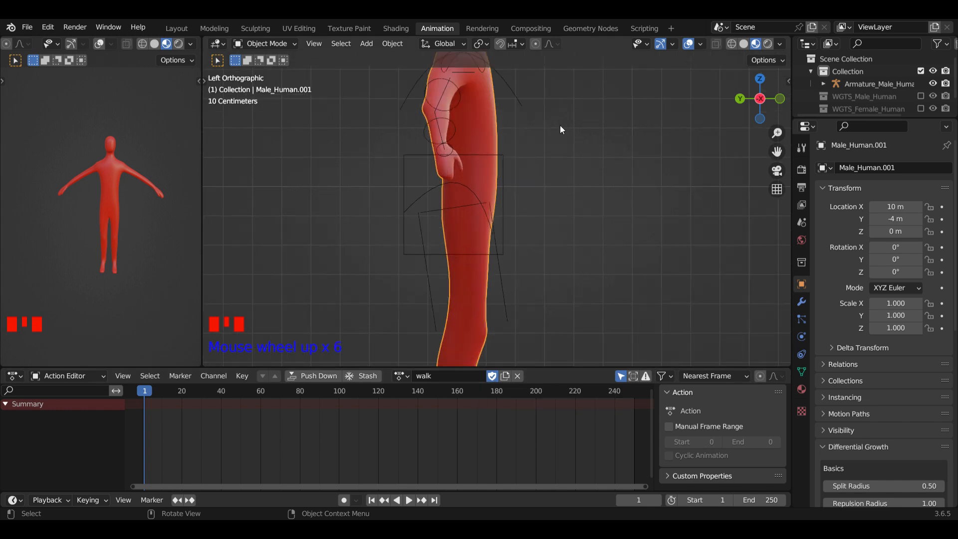
middle_click_drag(560, 125, 493, 145)
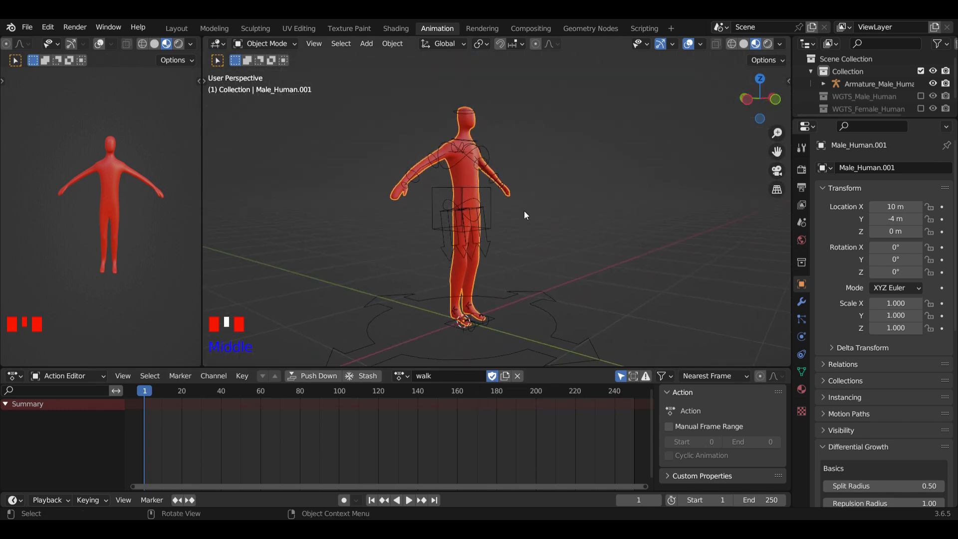
mouse_move(524, 211)
middle_mouse_down("shift")
mouse_move(532, 172)
mouse_move(517, 208)
middle_mouse_up("shift")
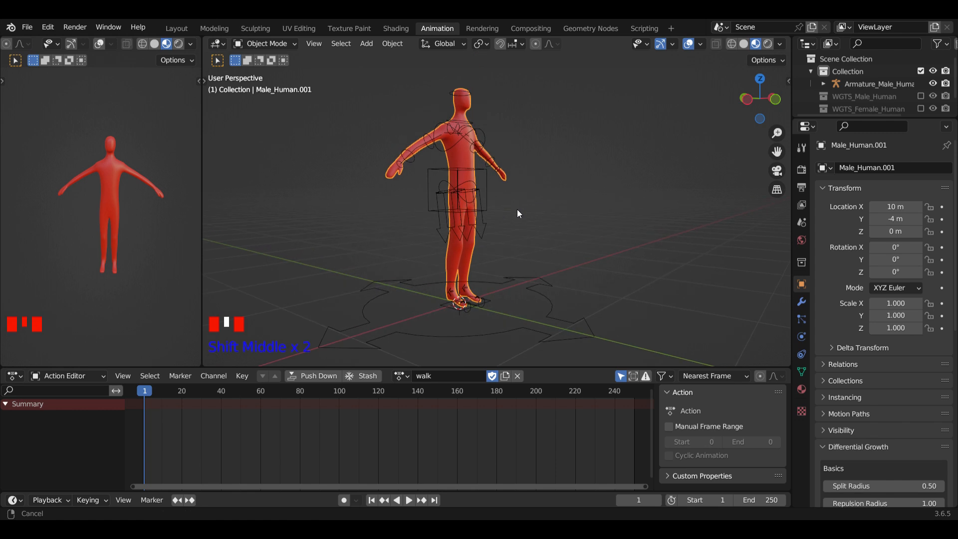
left_click(487, 207)
left_click(270, 43)
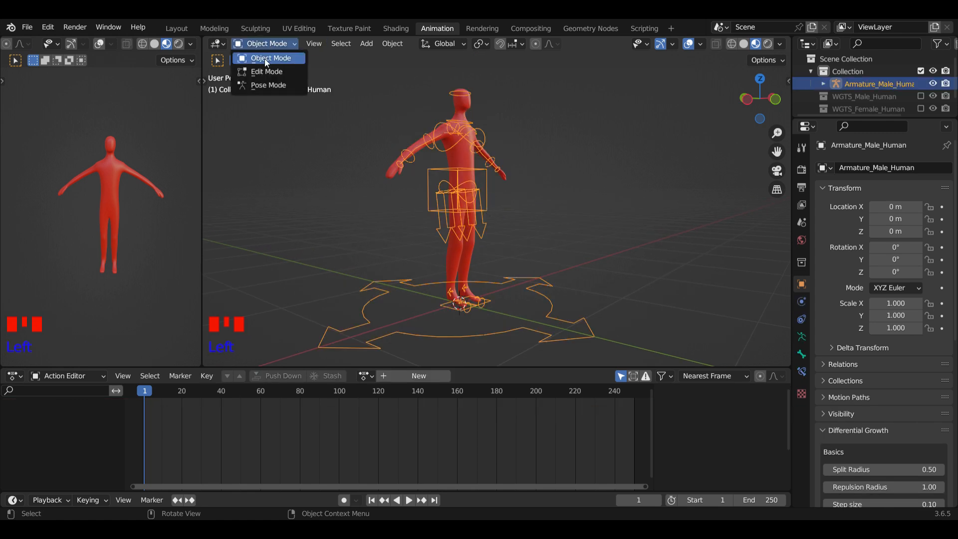
left_click(270, 85)
- In front view, rotate the left upper arm control about 50° so the arm hangs beside the body
middle_click_drag(456, 191, 516, 217)
middle_click_drag(535, 258, 557, 213, "shift")
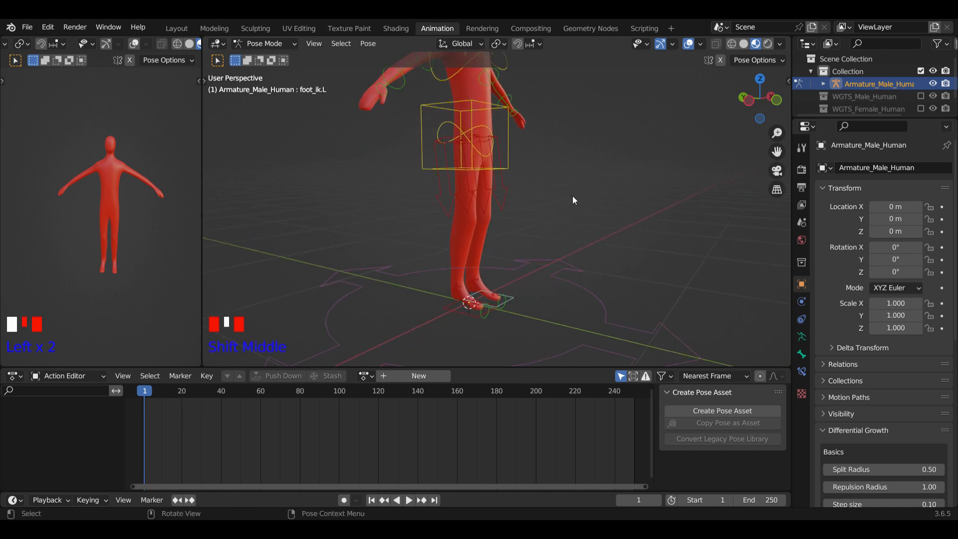
key("KP_1")
scroll(518, 241, "up", 2)
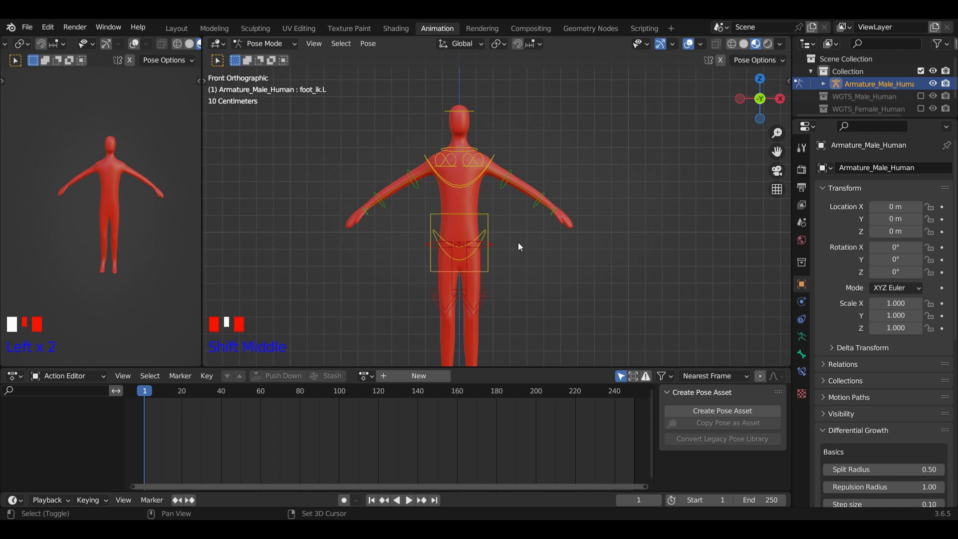
left_click(509, 165)
scroll(597, 195, "down", 1)
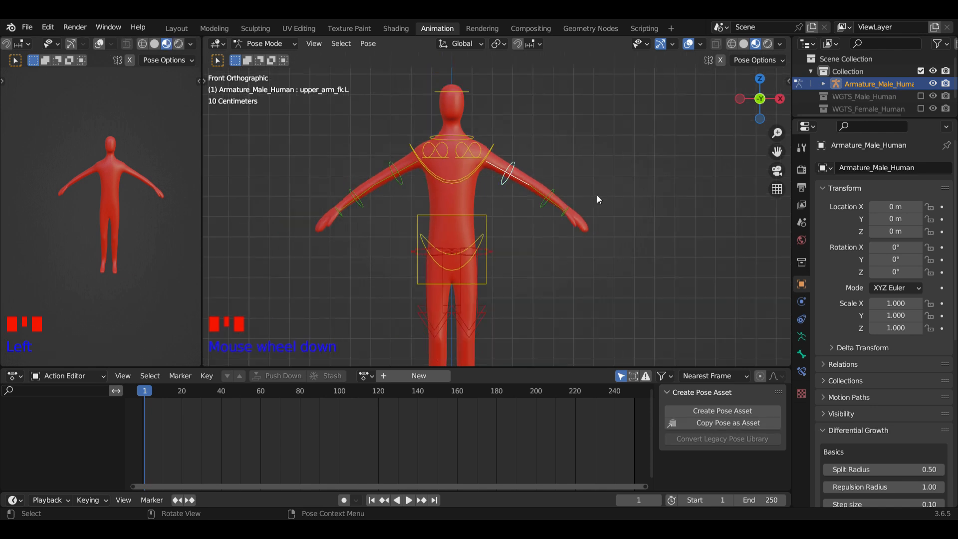
key("r")
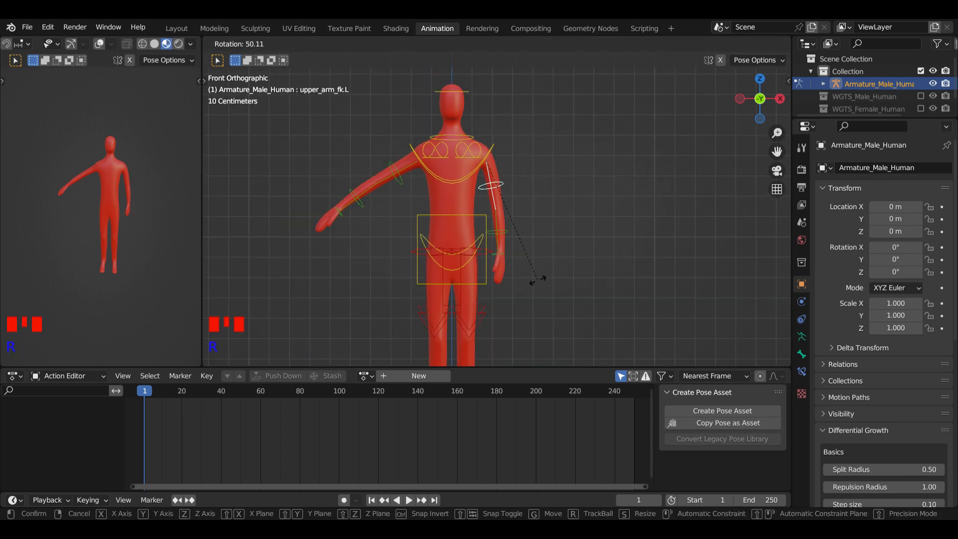
left_click(543, 278)
- Rotate the right upper arm control about -50° so the arm hangs beside the body, matching the left arm
left_click(406, 177)
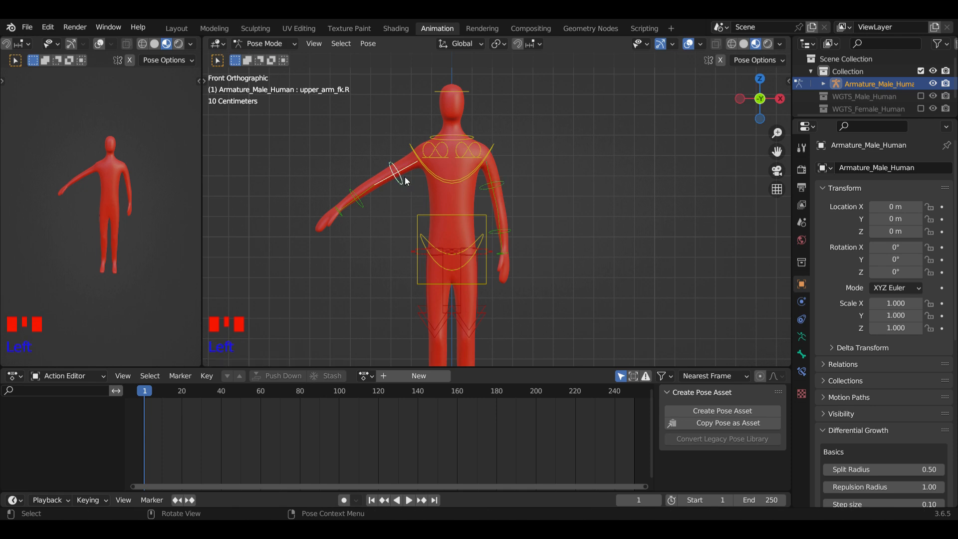
key("r")
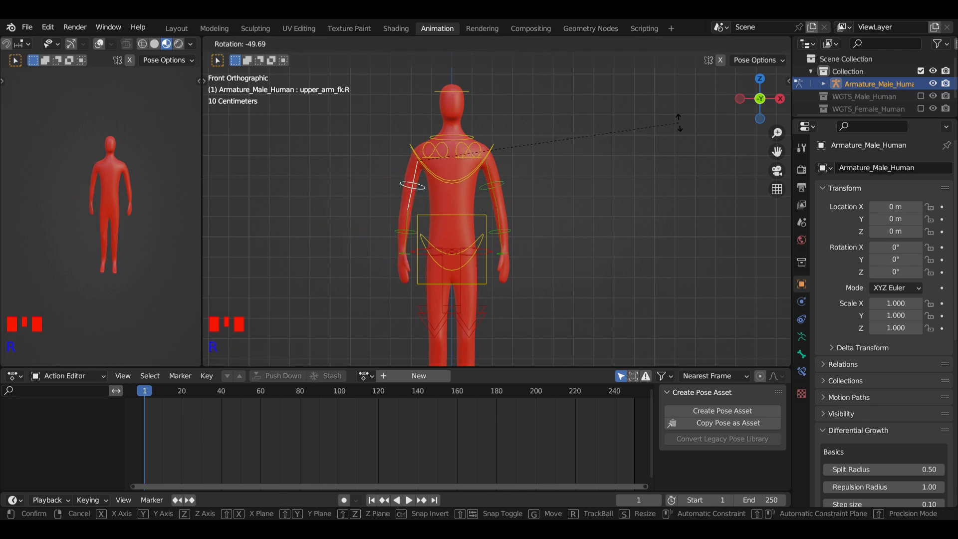
left_click(675, 125)
middle_click_drag(599, 200, 542, 152)
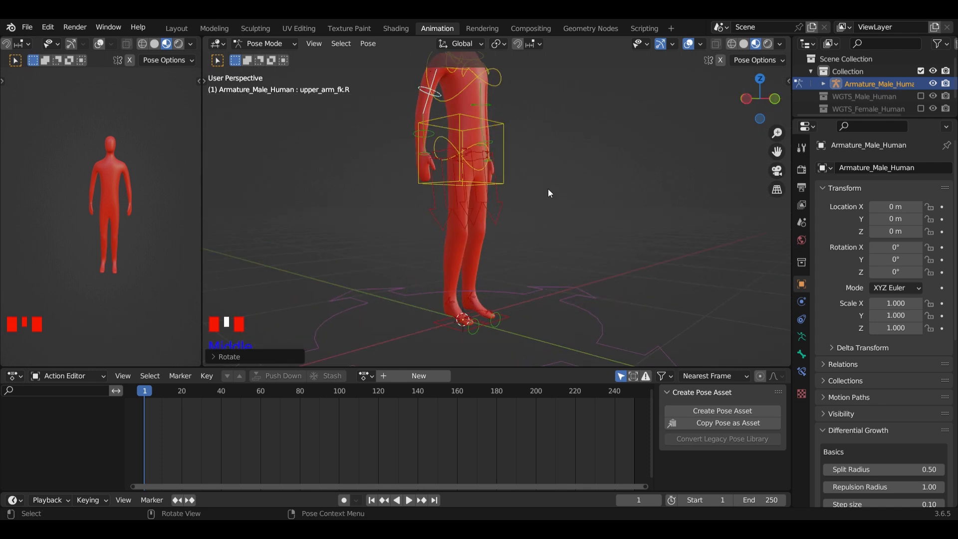
key("ctrl+KP_3")
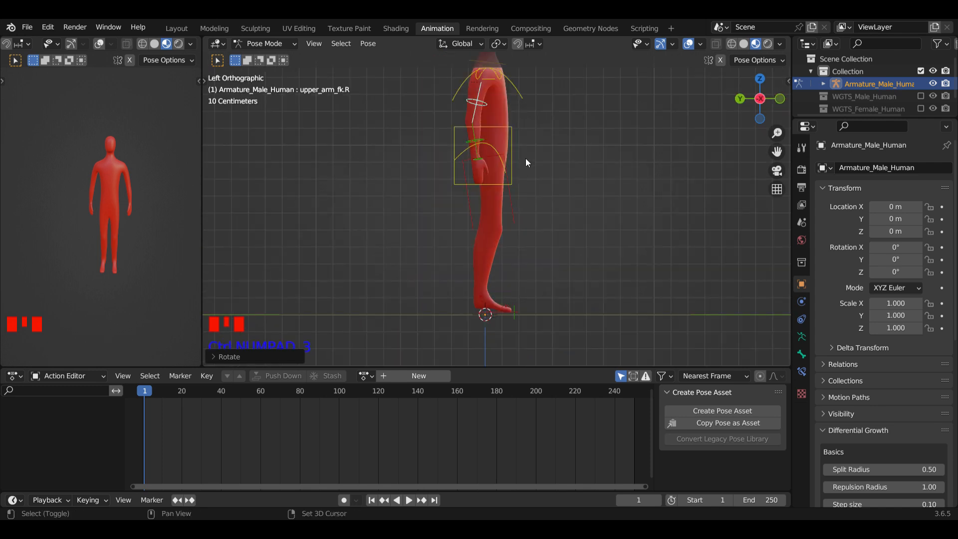
- Turn on Auto Keying and, in left view, move the right foot IK control about 0.39 m backward and 0.12 m up
middle_click_drag(525, 158, 538, 123, "shift")
scroll(542, 189, "up", 2)
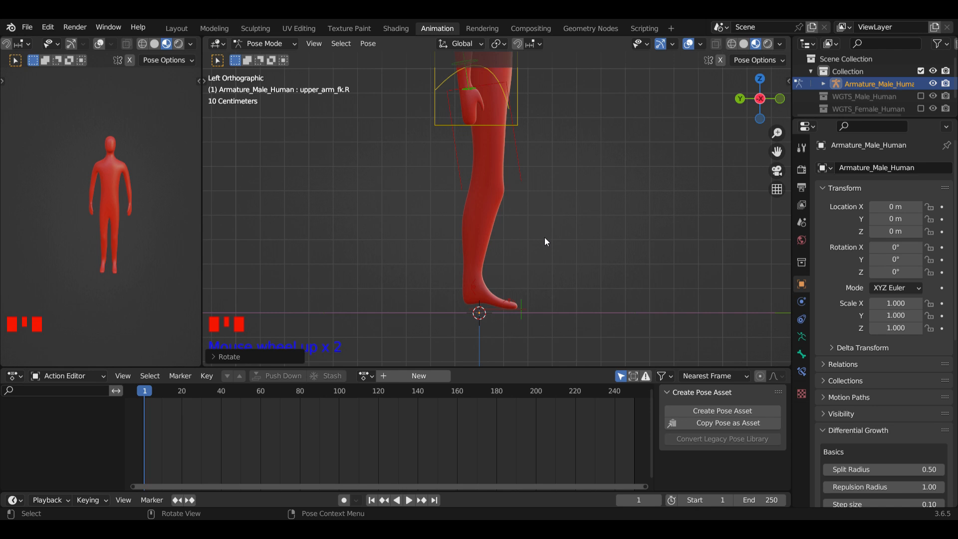
middle_click_drag(544, 238, 530, 271)
left_click(491, 353)
scroll(524, 327, "down", 2)
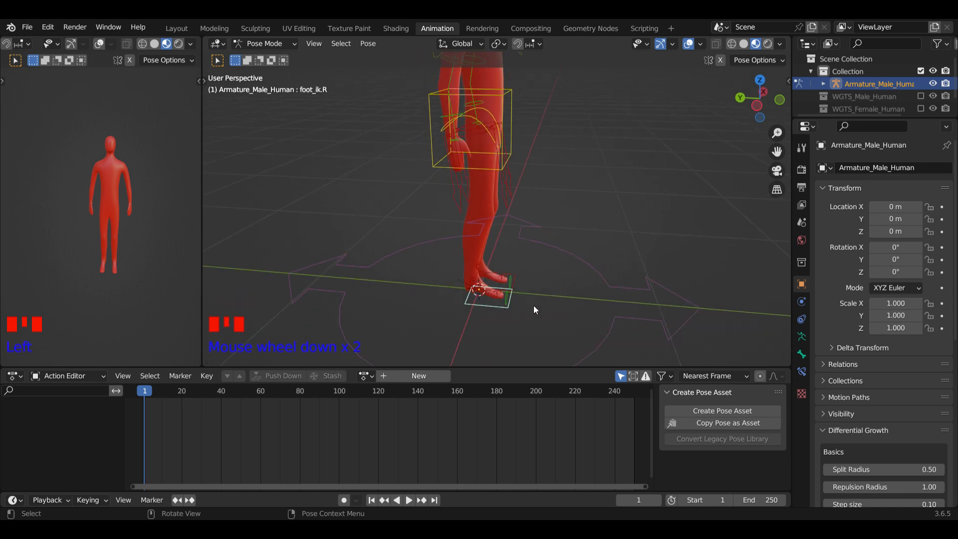
key("ctrl+KP_3")
scroll(536, 303, "down", 3)
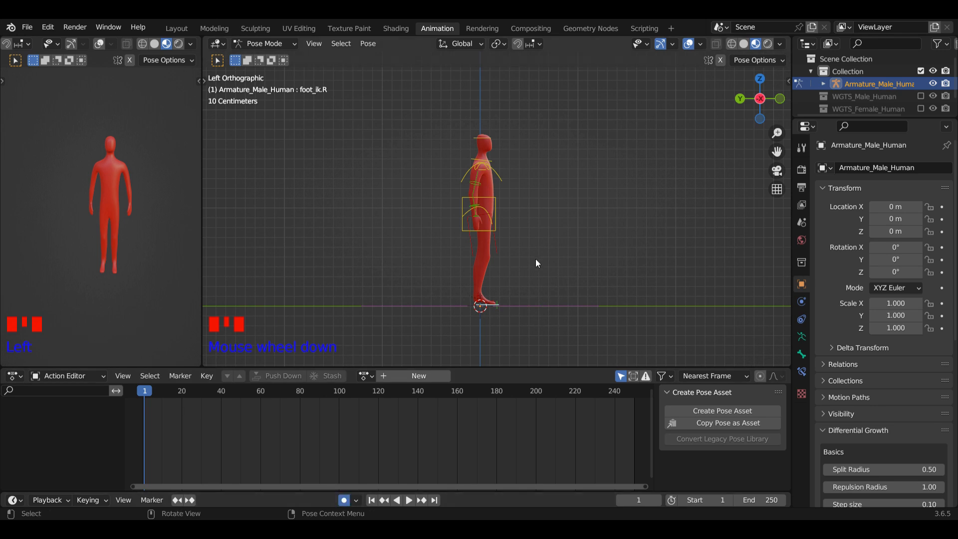
scroll(541, 259, "up", 2)
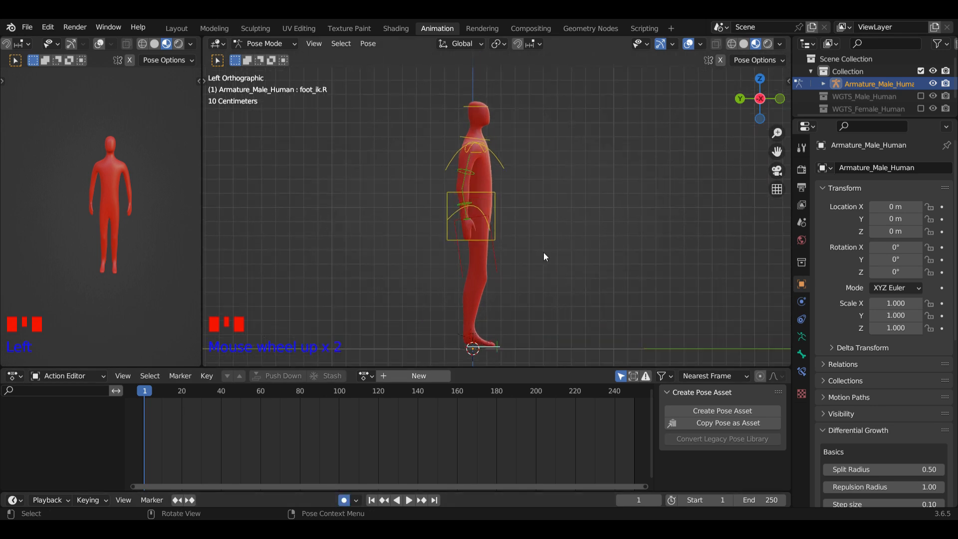
key("g")
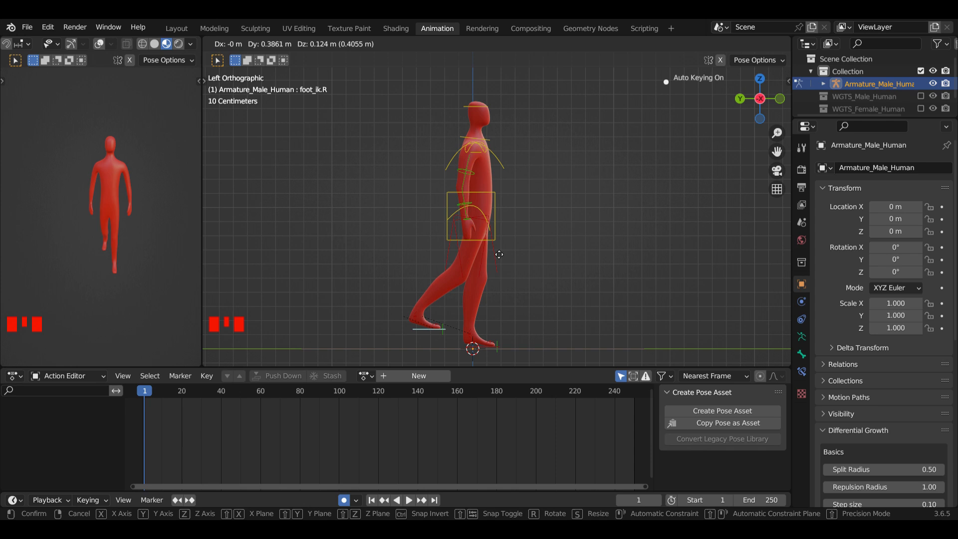
left_click(501, 256)
- Lower the torso control slightly along the global Z axis
scroll(555, 249, "up", 3)
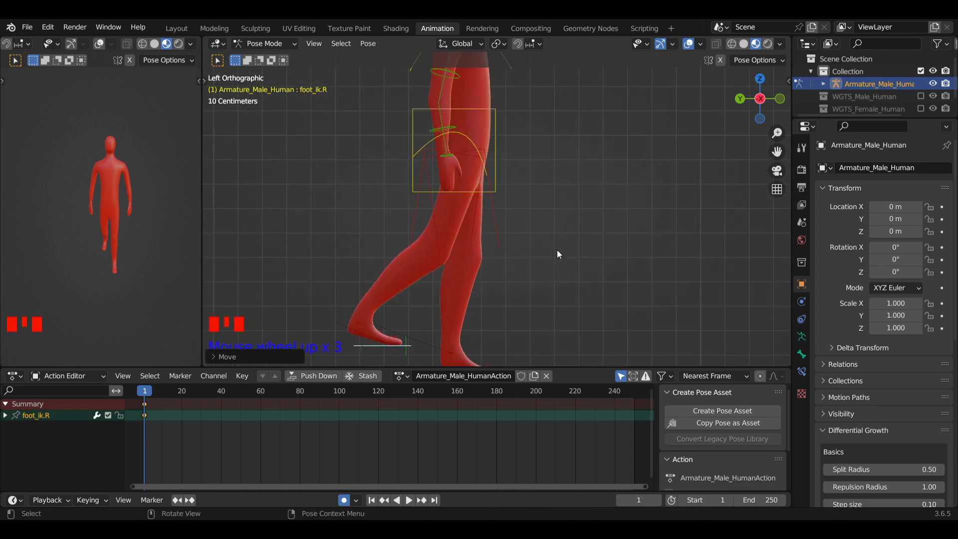
scroll(557, 255, "down", 3, "shift")
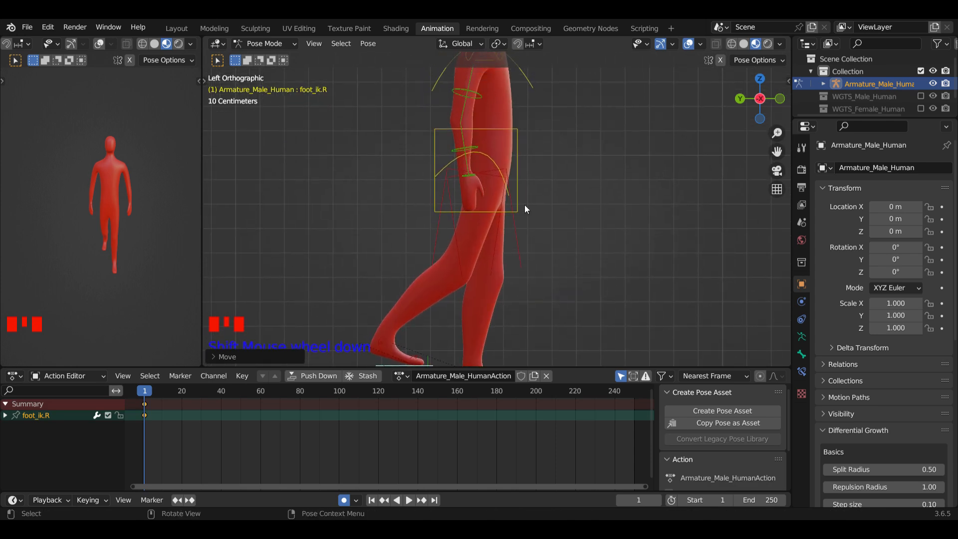
left_click(517, 191)
scroll(558, 214, "down", 1)
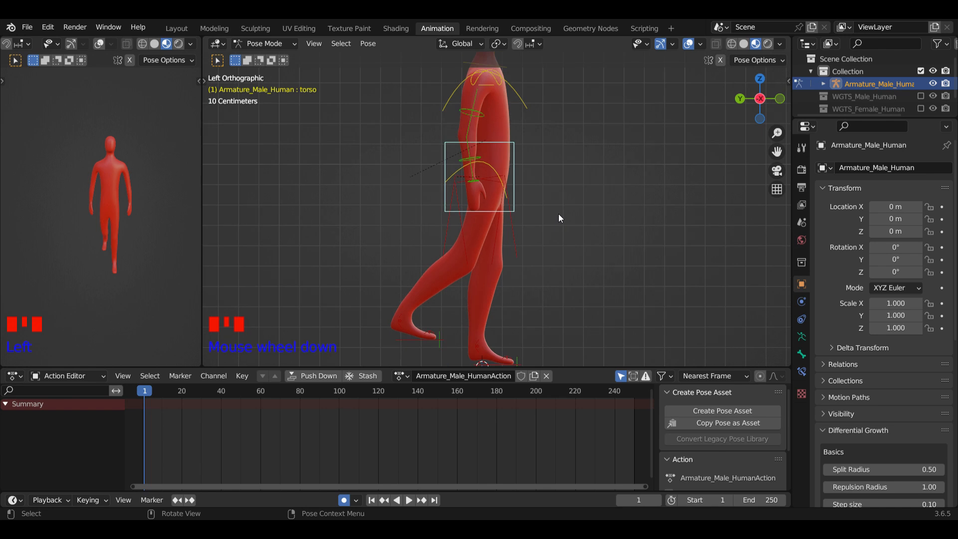
key("g")
key("z")
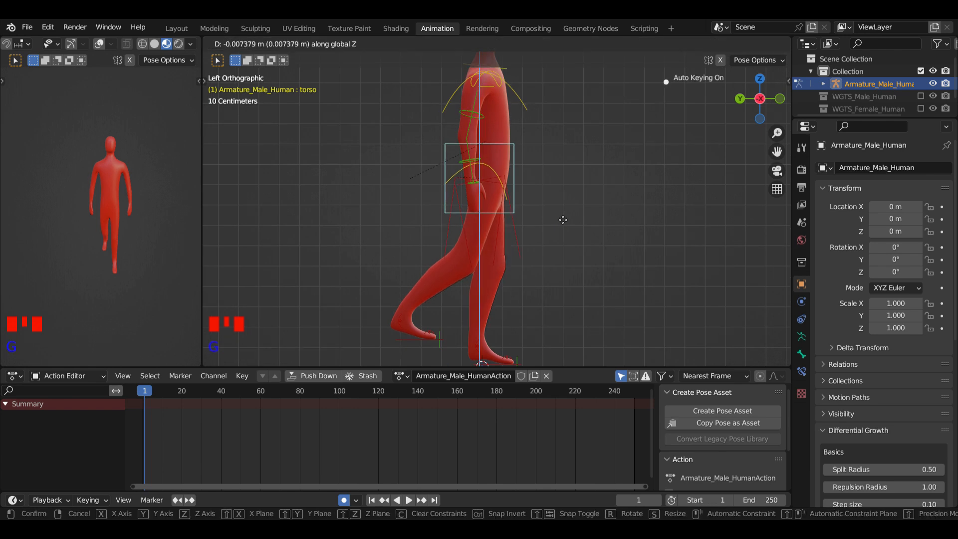
left_click(563, 222)
- Move the left foot IK control about 0.26 m forward and 0.06 m up, and rotate it about -23° to raise the toes
middle_click_drag(544, 212, 514, 317, "shift")
left_click(498, 316)
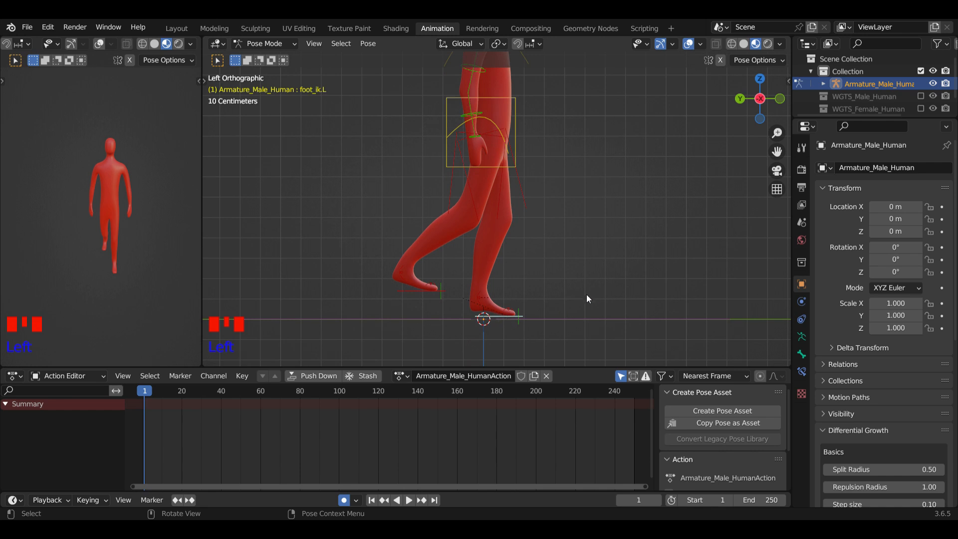
scroll(583, 297, "down", 4)
middle_click_drag(580, 294, 548, 308, "shift")
key("g")
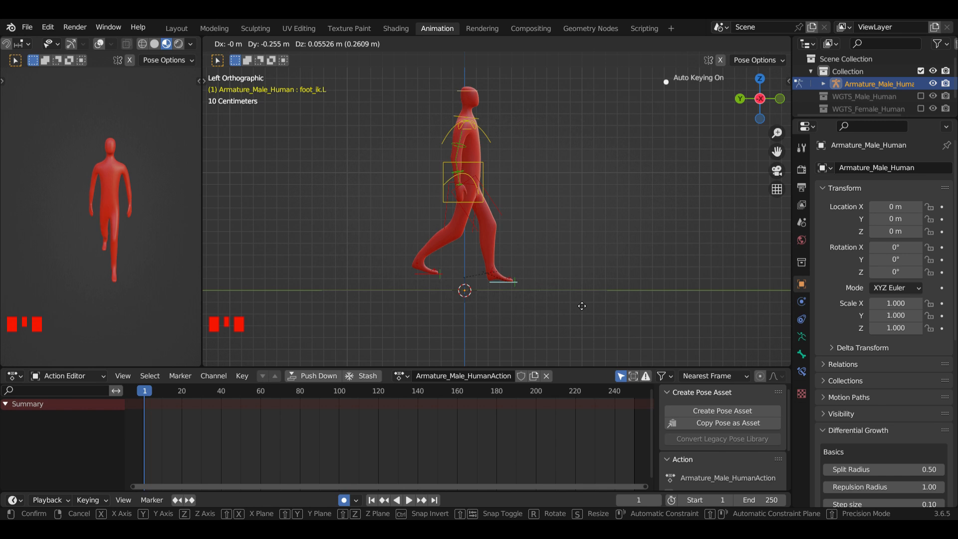
left_click(582, 306)
key("r")
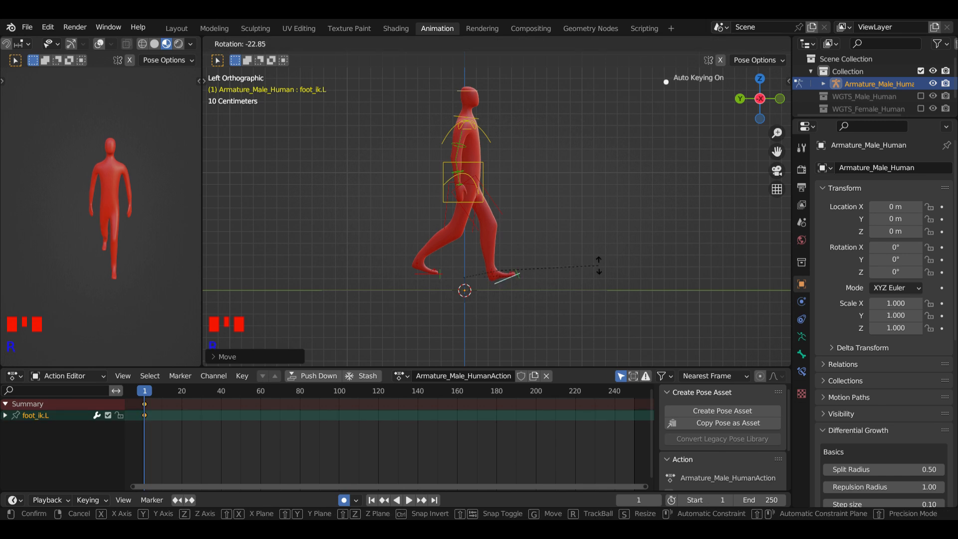
left_click(596, 279)
- Examine the stride pose from the front and the left side, checking the spread of the legs and feet
middle_click_drag(592, 277, 537, 202)
key("ctrl+KP_3")
scroll(125, 190, "down", 3)
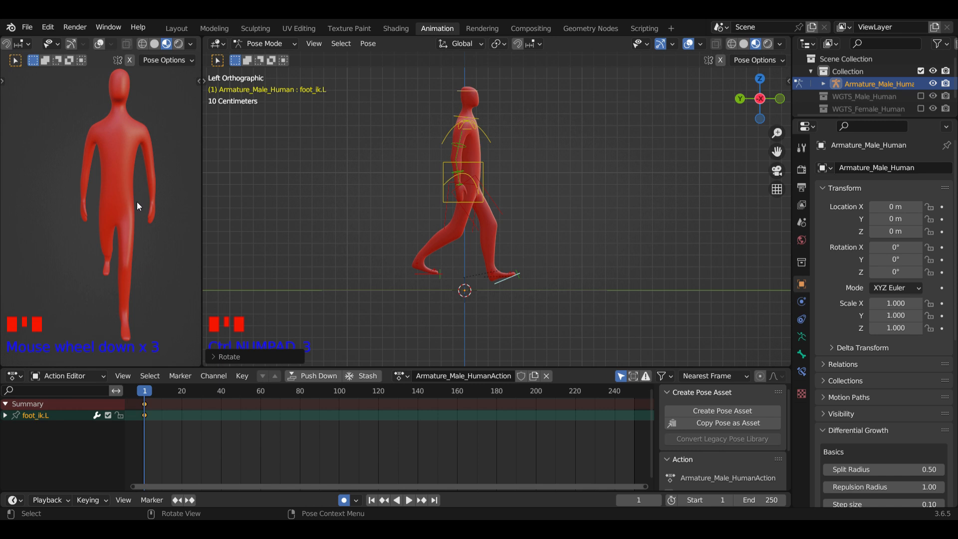
key("KP_1")
scroll(144, 201, "up", 1)
scroll(145, 190, "down", 1)
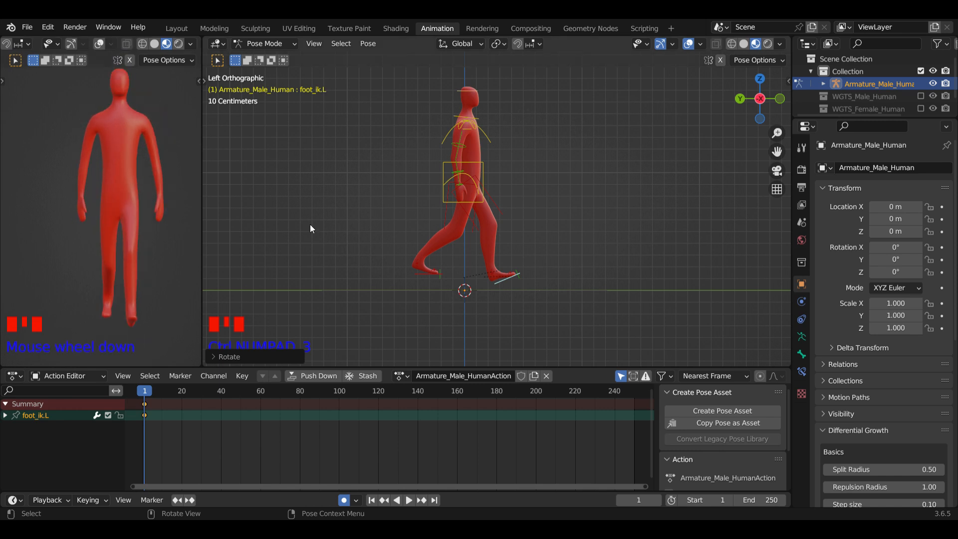
scroll(549, 240, "up", 2)
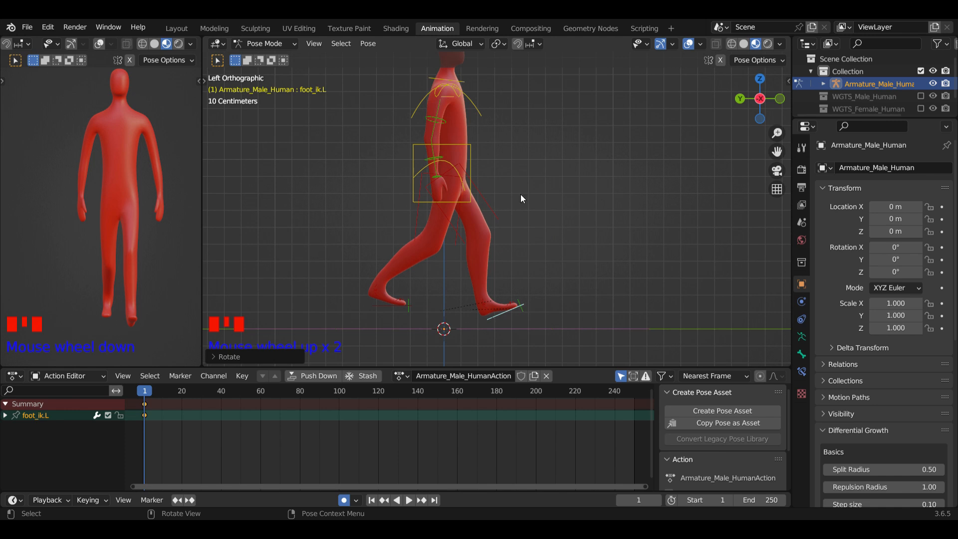
middle_click_drag(451, 163, 547, 199, "shift")
scroll(547, 199, "down", 2)
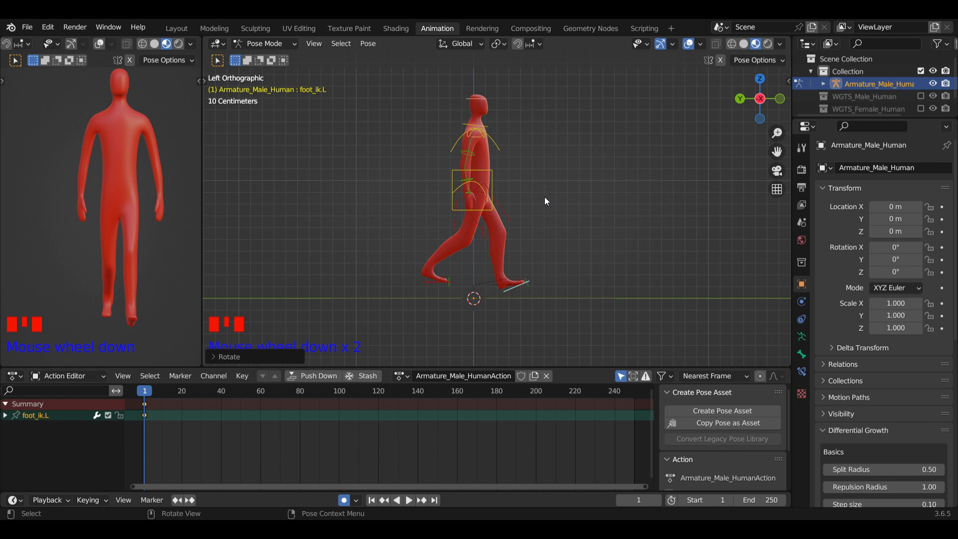
- Select all of the rig's bones and insert Location & Rotation keyframes for them at frame 1
key("a")
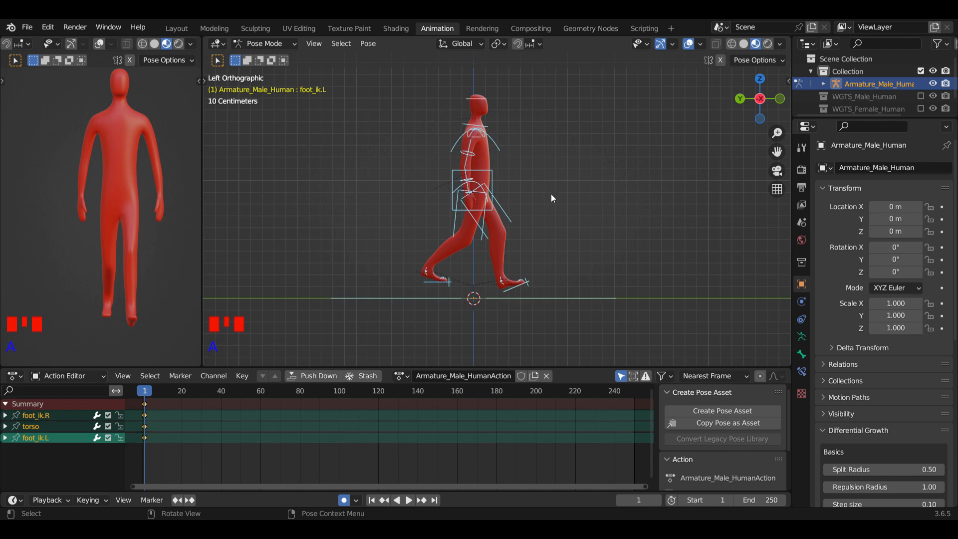
key("i")
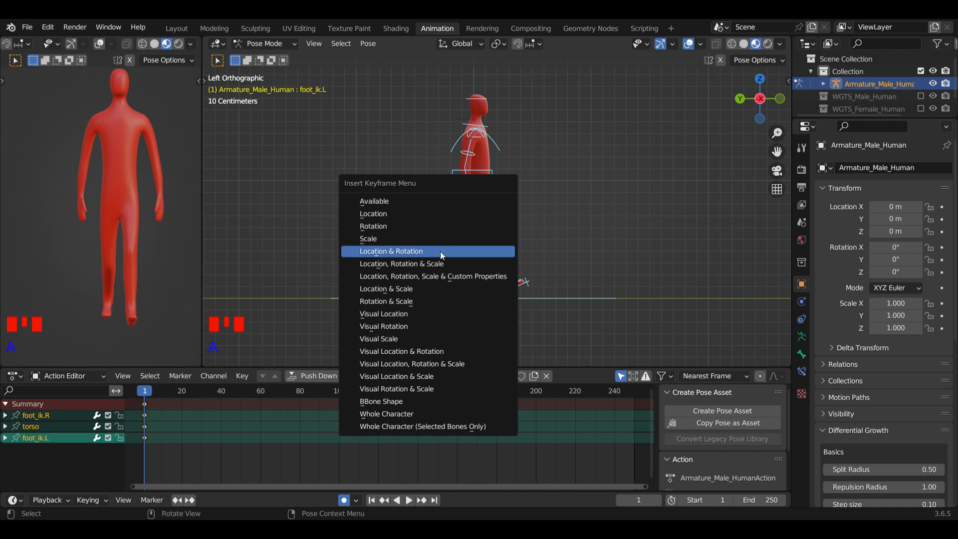
left_click(458, 250)
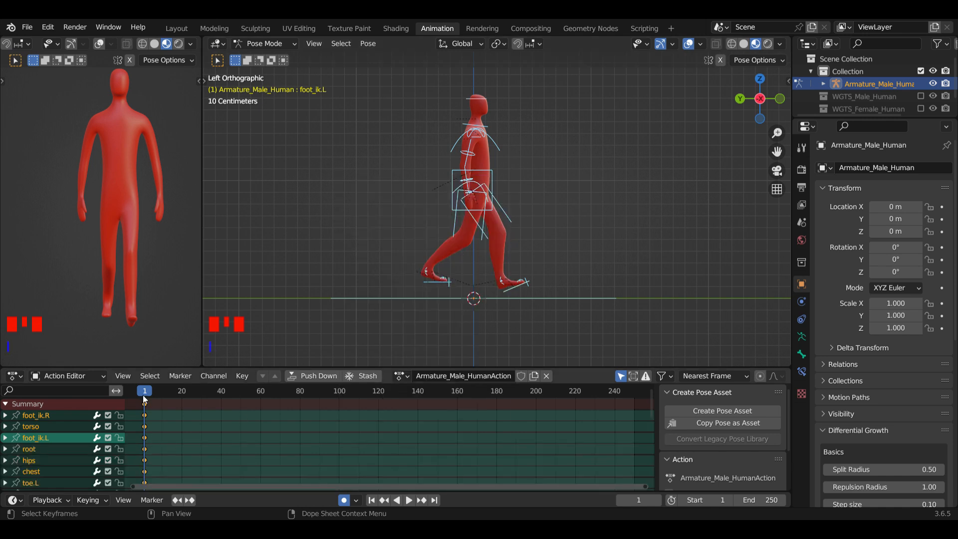
scroll(152, 456, "down", 5)
middle_click_drag(295, 462, 296, 398)
middle_click_drag(289, 450, 291, 411)
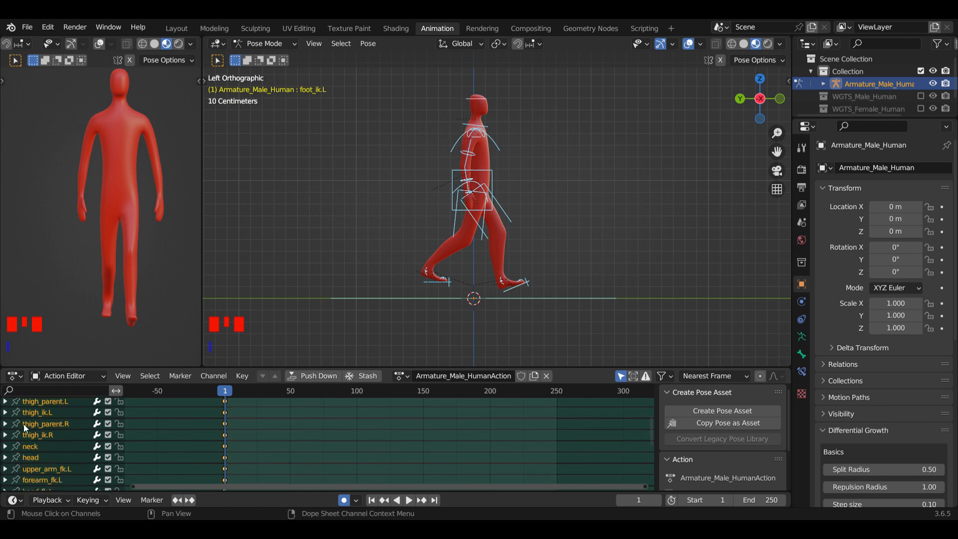
middle_click_drag(278, 453, 281, 389)
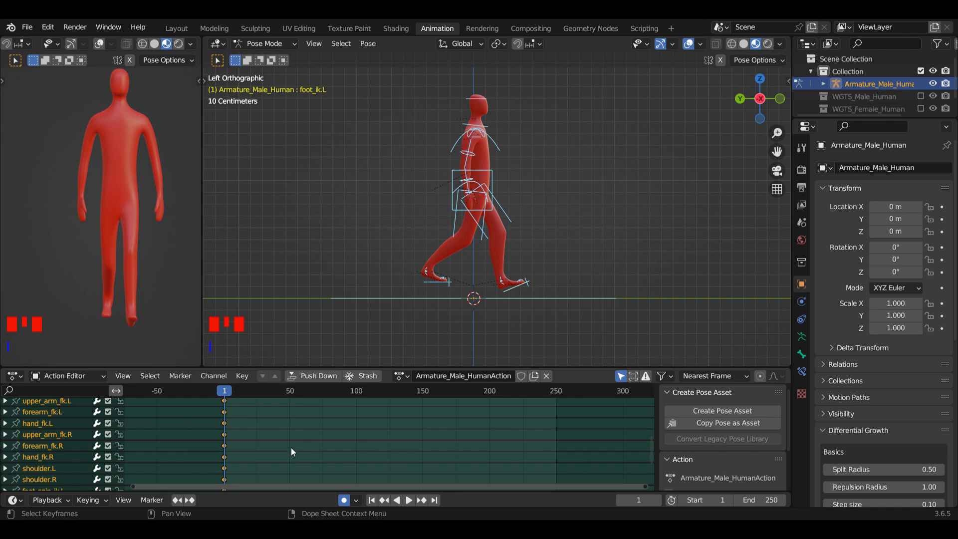
middle_click_drag(290, 438, 234, 424)
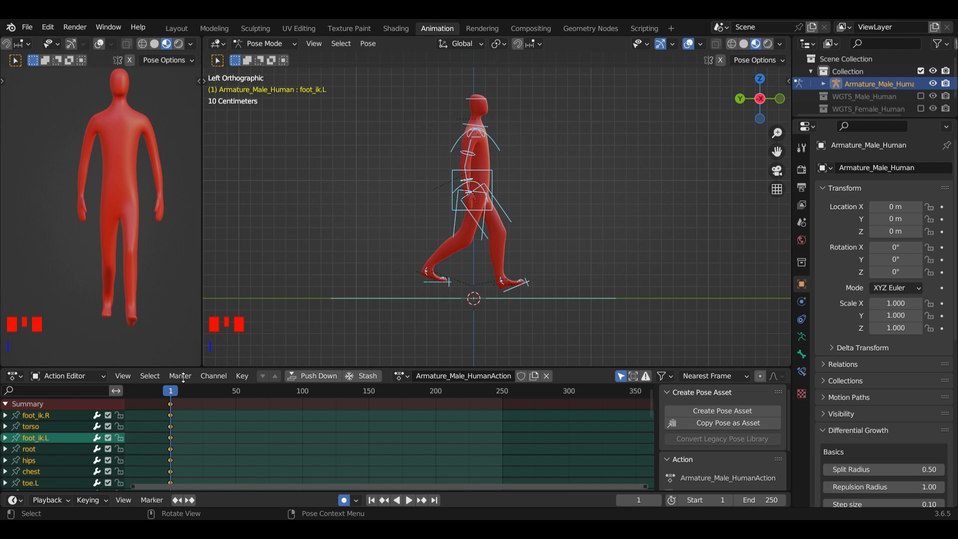
- At frame 4, rotate the right foot IK control about 24° so the rear foot's toes point down
left_click(172, 396)
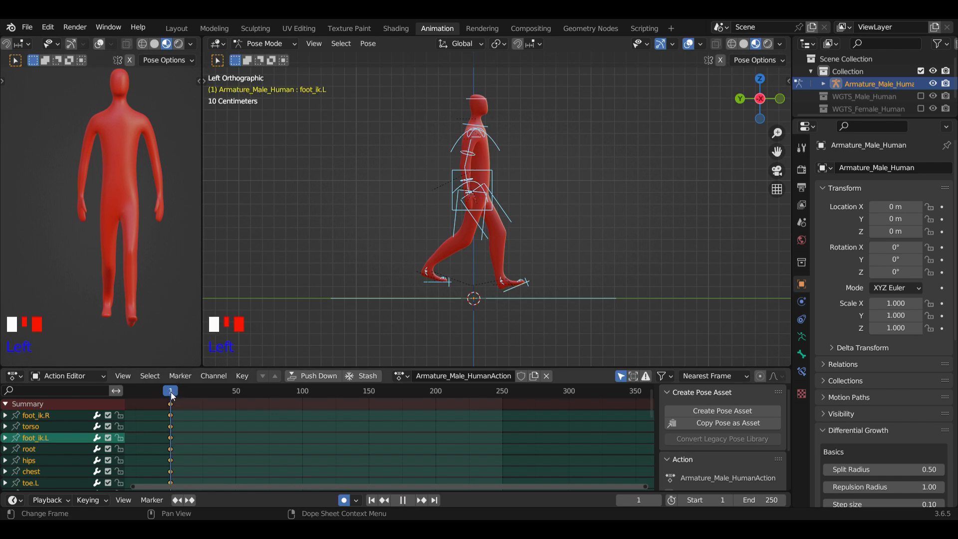
left_click_drag(172, 397, 178, 397)
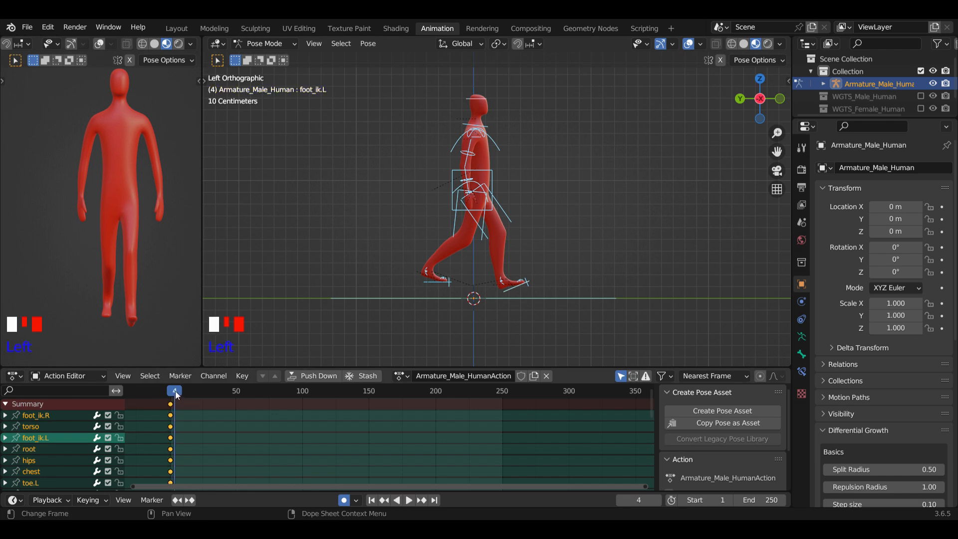
scroll(518, 146, "up", 3)
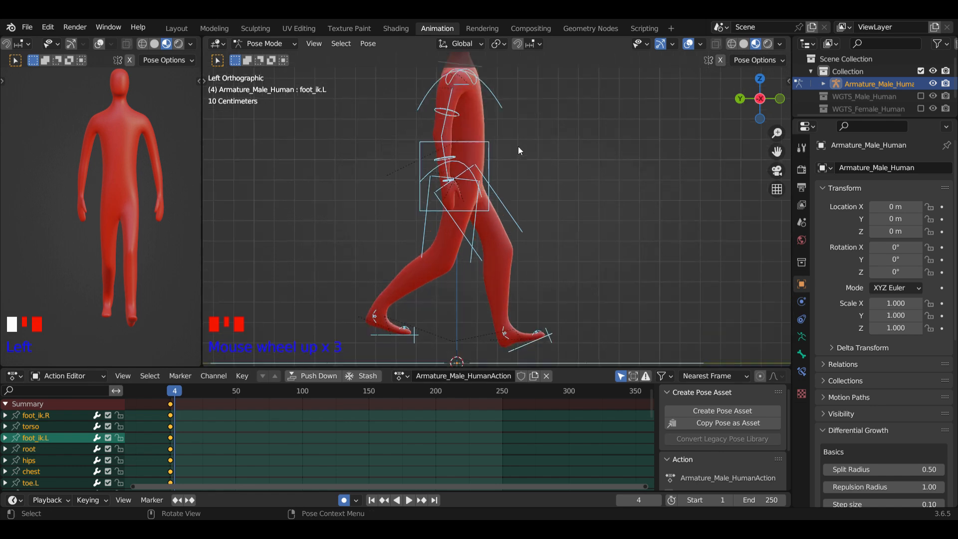
scroll(559, 222, "down", 2)
middle_click_drag(559, 219, 553, 182, "shift")
scroll(470, 268, "up", 2)
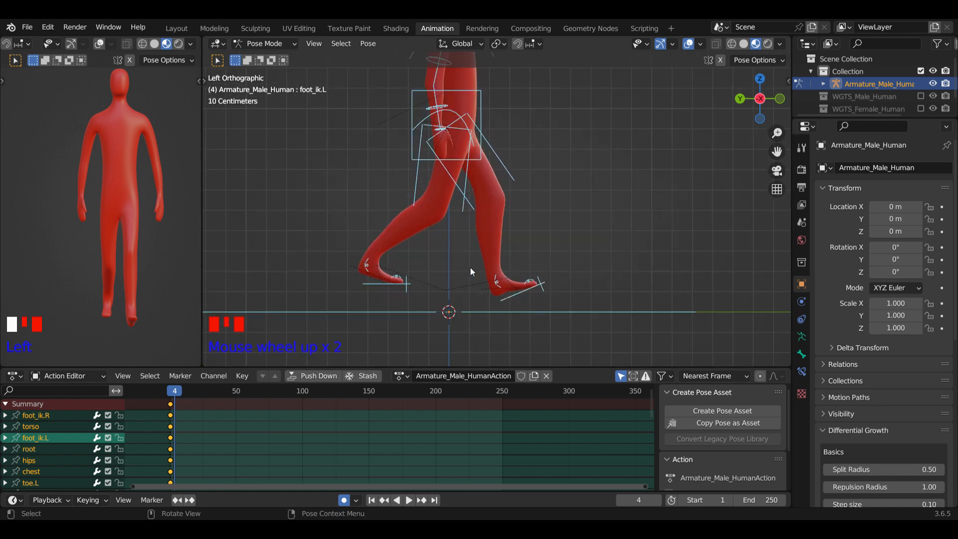
left_click(393, 283)
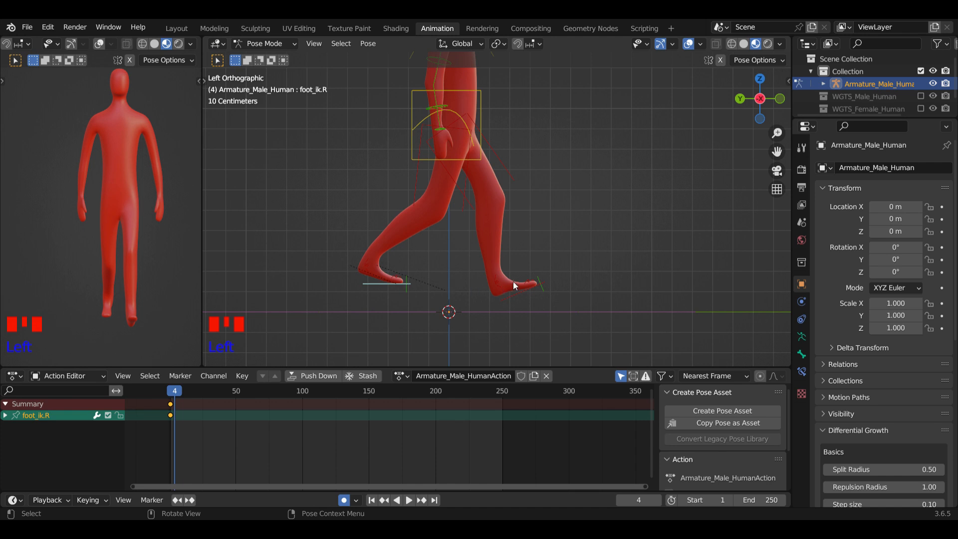
key("r")
key("r")
key("r")
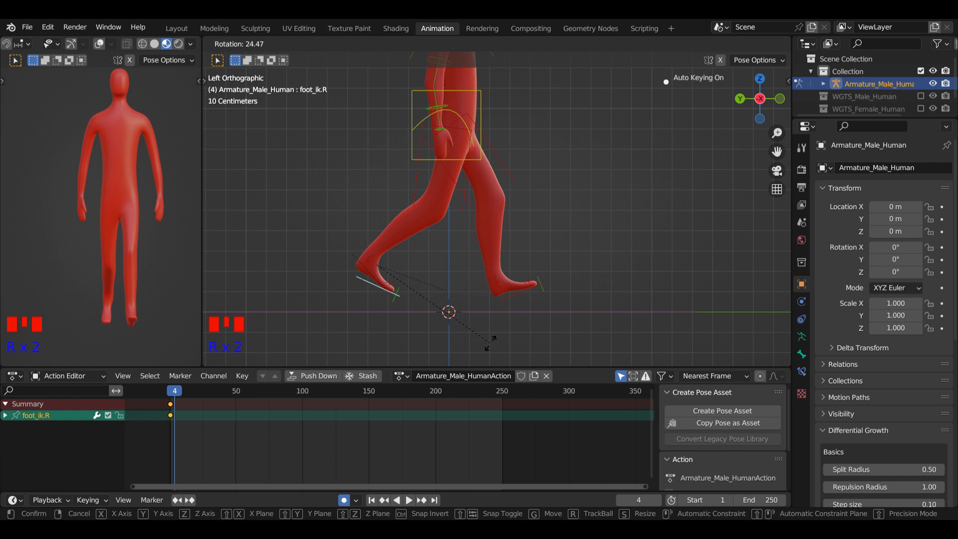
left_click(494, 344)
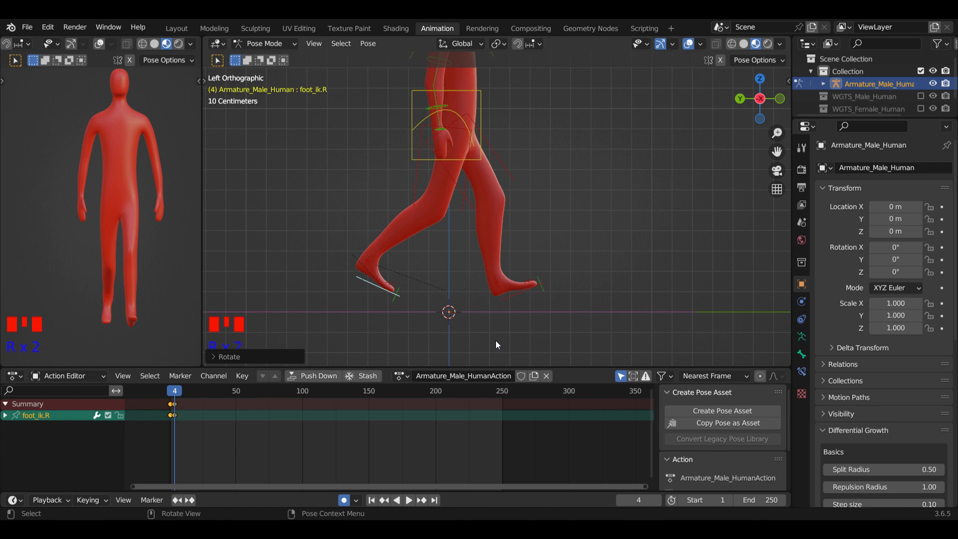
key("r")
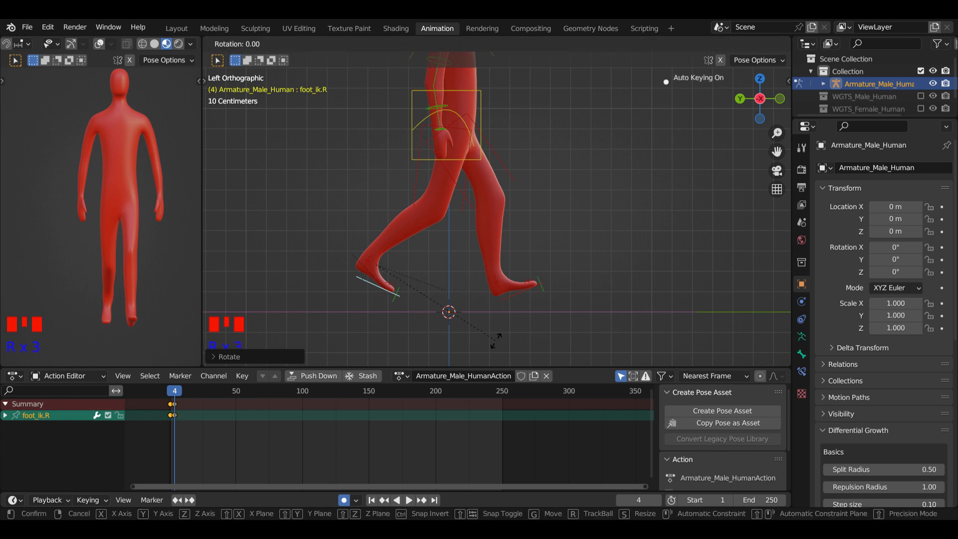
left_click(491, 342)
- Rotate the left foot IK control at frame 4 so the front foot's toes come down to nearly flat
left_click(527, 291)
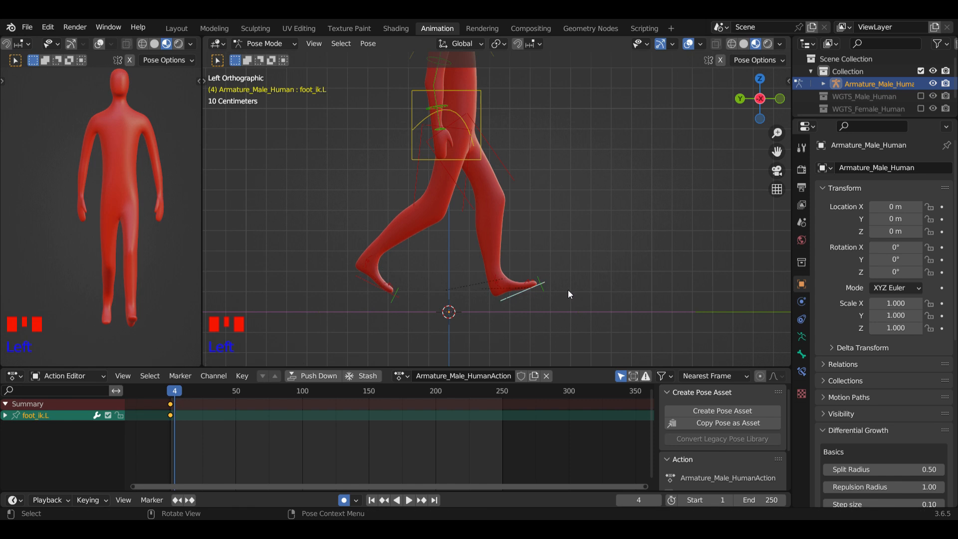
key("r")
key("Escape")
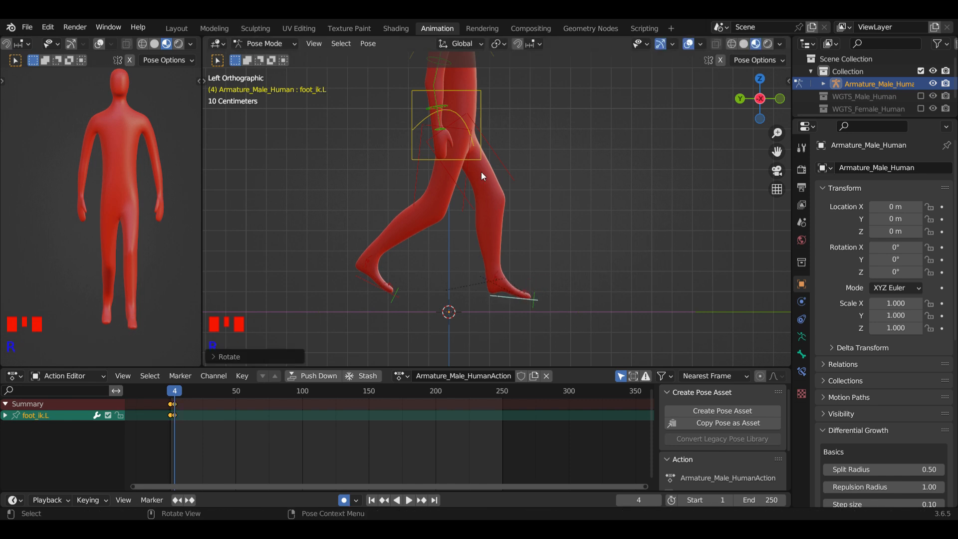
- Raise the torso control slightly at frame 4 to straighten the front leg
left_click(477, 159)
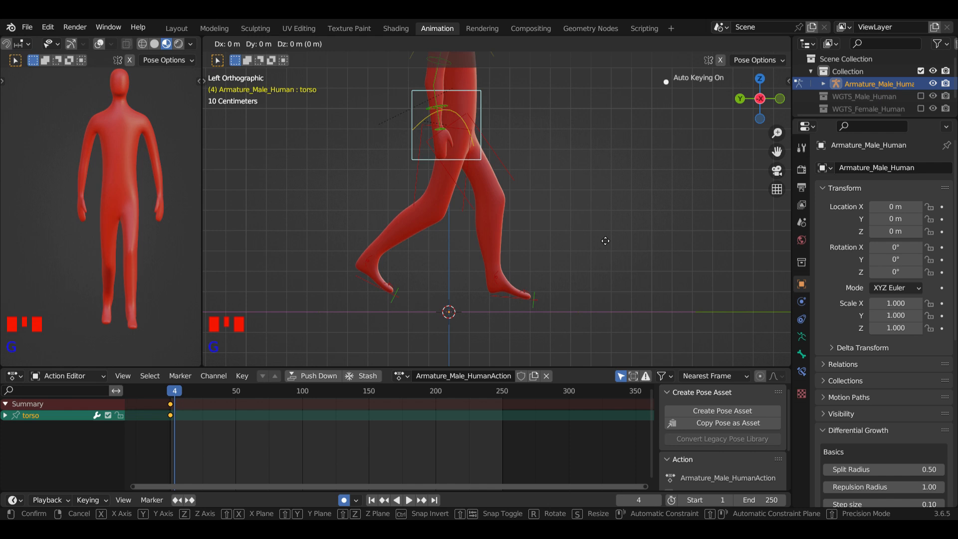
key("g")
left_click(600, 235)
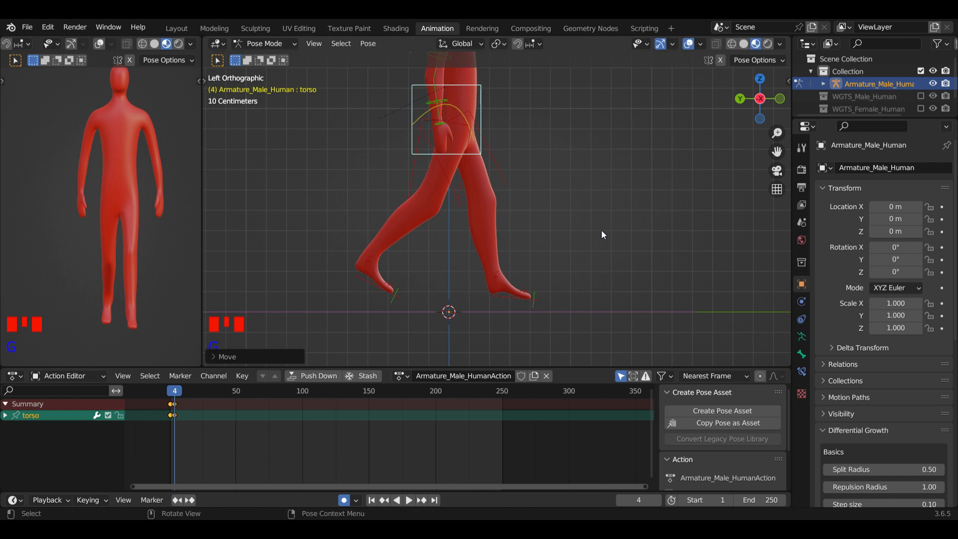
scroll(569, 224, "down", 3)
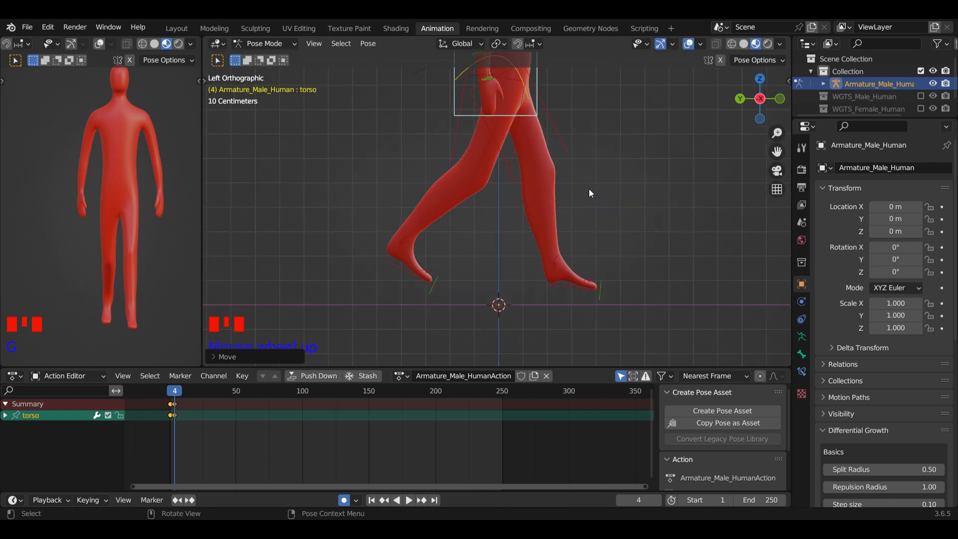
- At frame 7, move the right foot IK control about 0.26 m forward and 0.1 m up, and rotate it about 13° to raise the toes
middle_click_drag(590, 178, 561, 227, "shift")
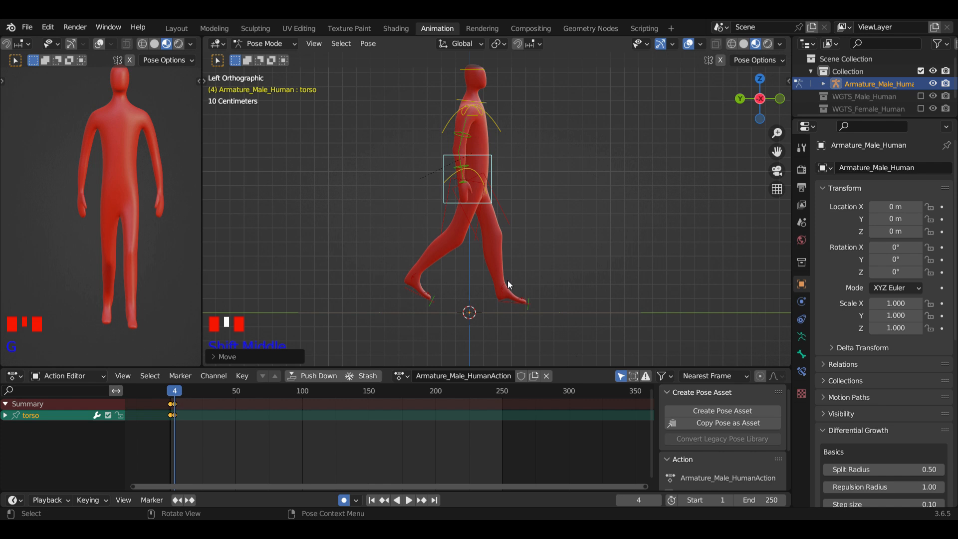
left_click_drag(176, 395, 179, 395)
middle_click_drag(520, 220, 529, 242, "shift")
left_click(406, 277)
scroll(449, 294, "down", 2)
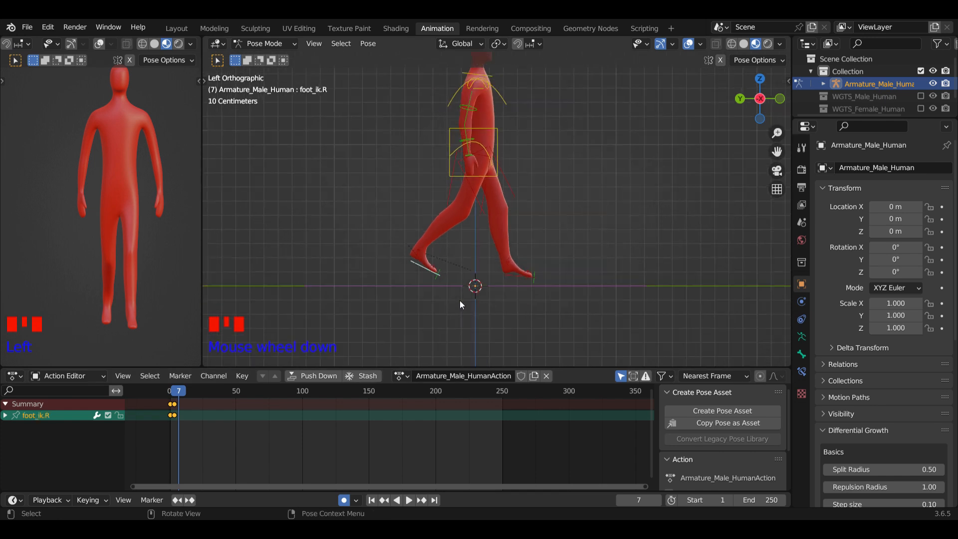
key("g")
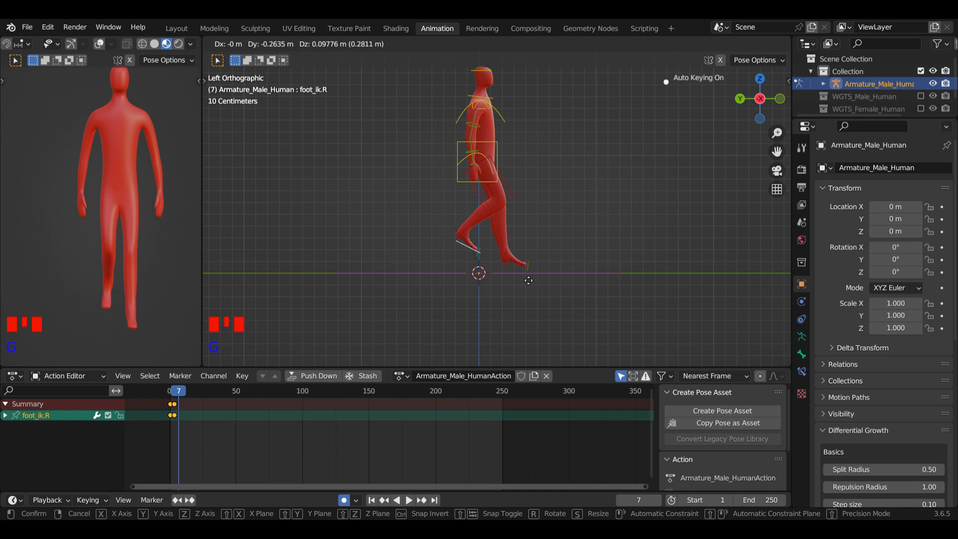
left_click(529, 281)
key("r")
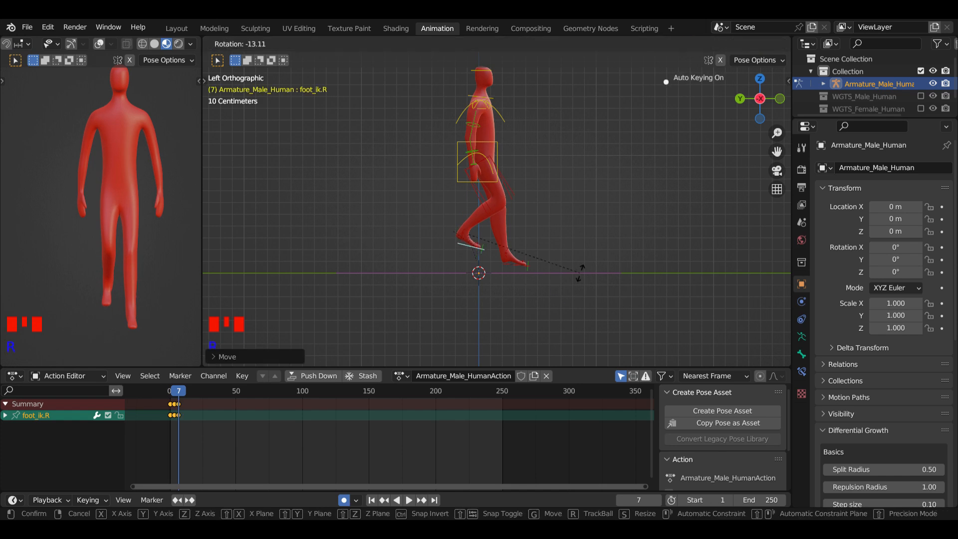
left_click(534, 265)
- Move the left foot IK control about 0.37 m backward at frame 7 so the foot sits under the body
left_click(511, 262)
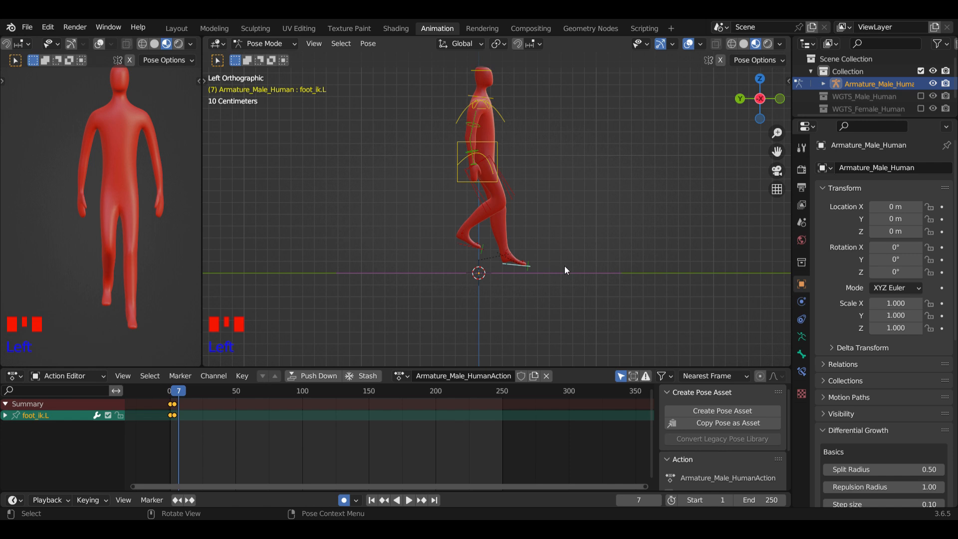
key("g")
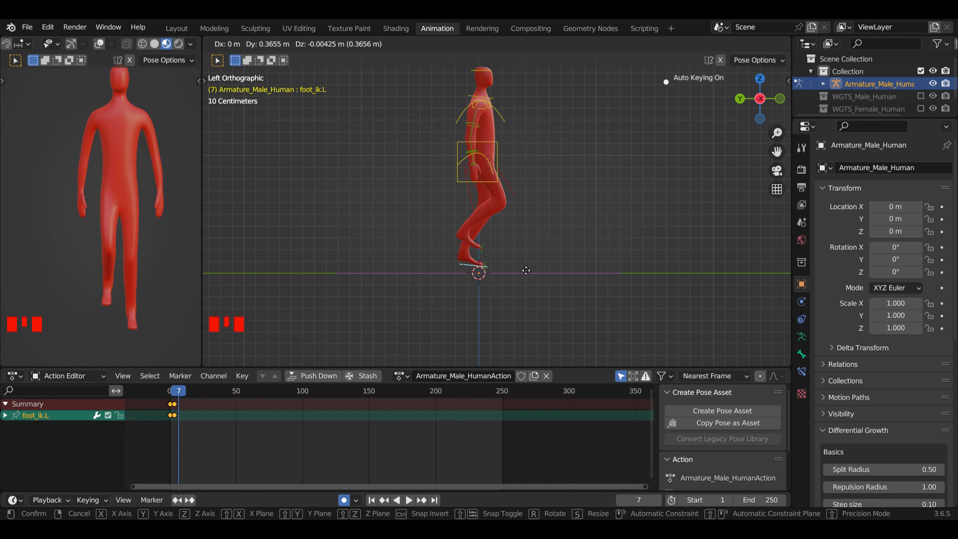
left_click(526, 270)
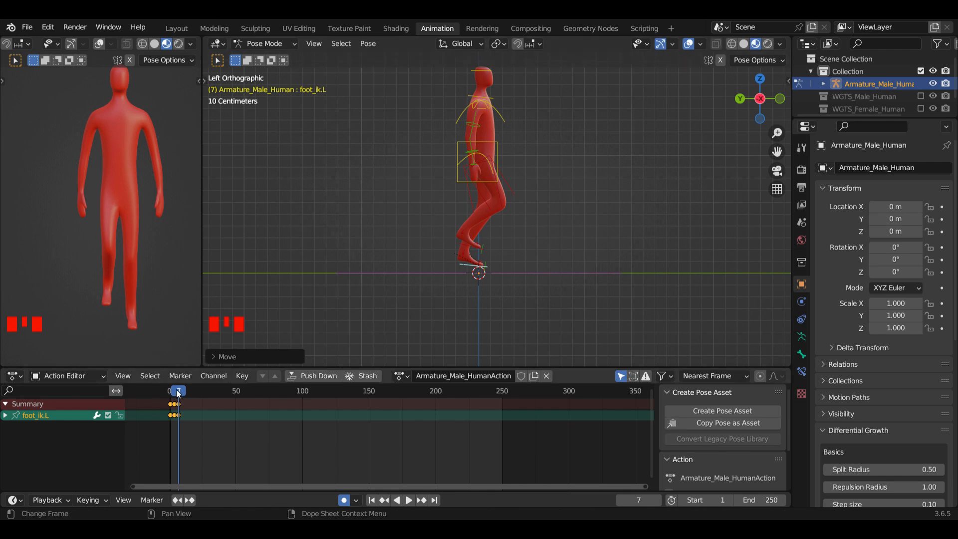
- Raise the torso control about 0.05 m along the Z axis at frame 7
left_click(489, 181)
key("g")
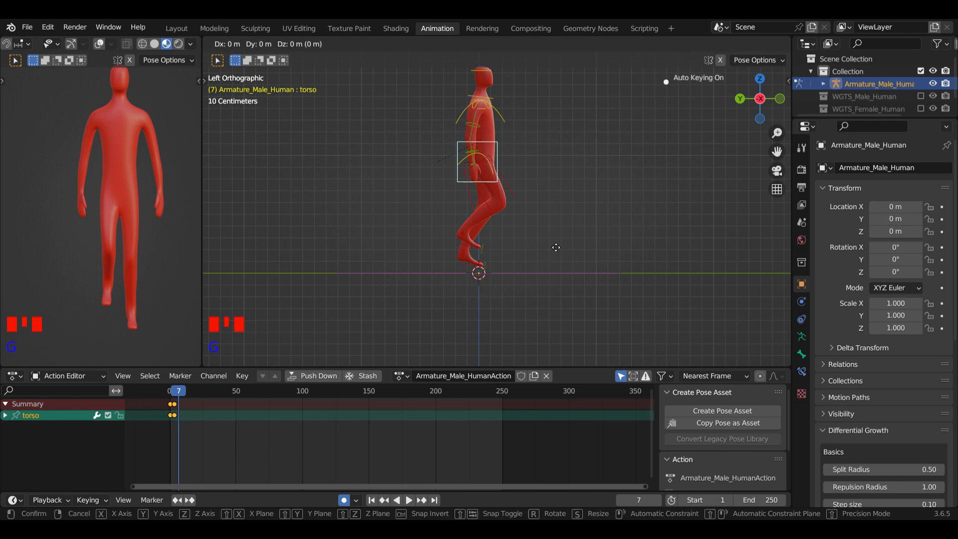
key("z")
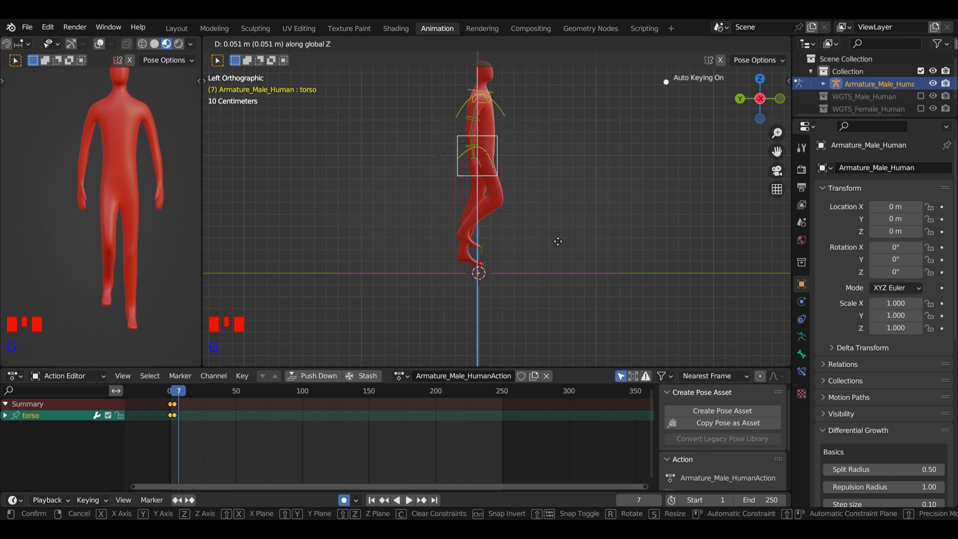
left_click(558, 242)
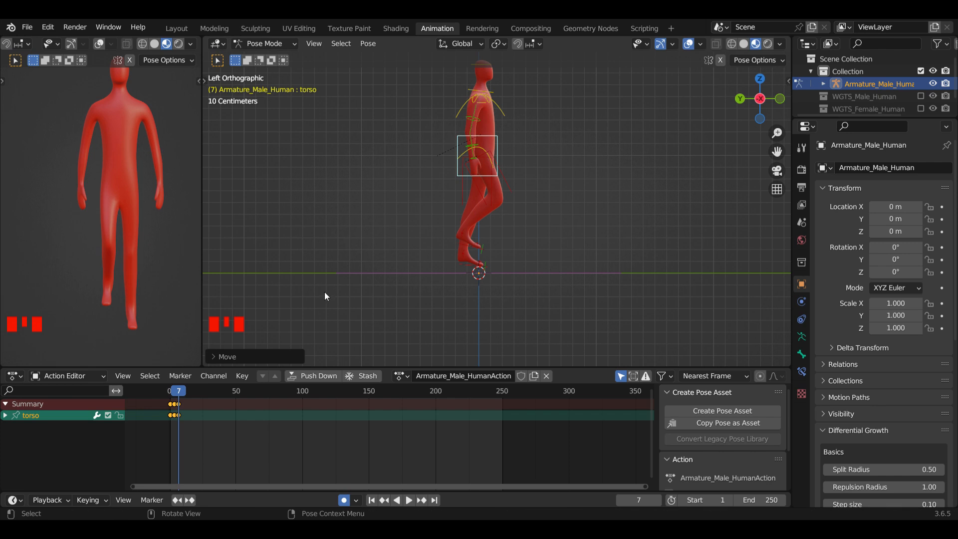
- At frame 10, move the left foot IK control backward and slightly up, and rotate it so the toes point down
key("space")
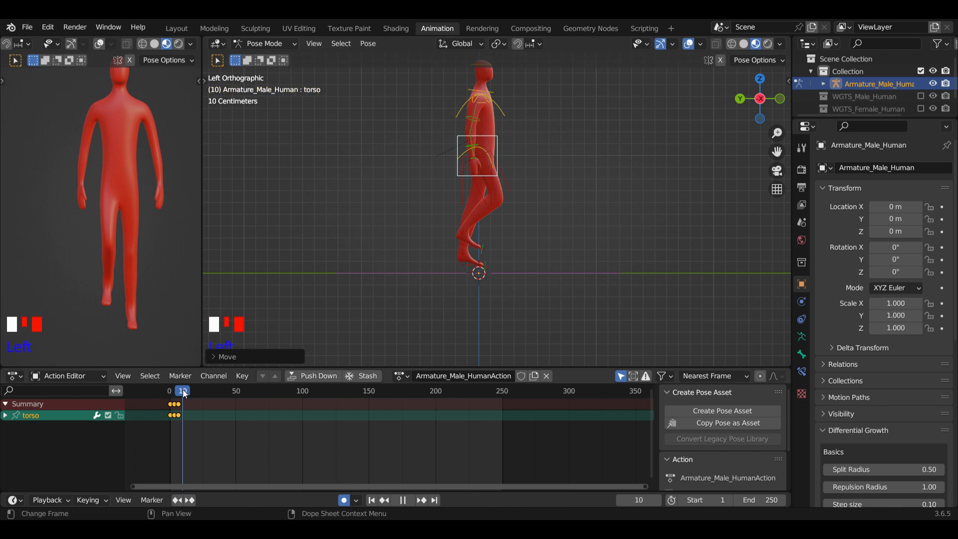
key("space")
scroll(495, 258, "up", 2)
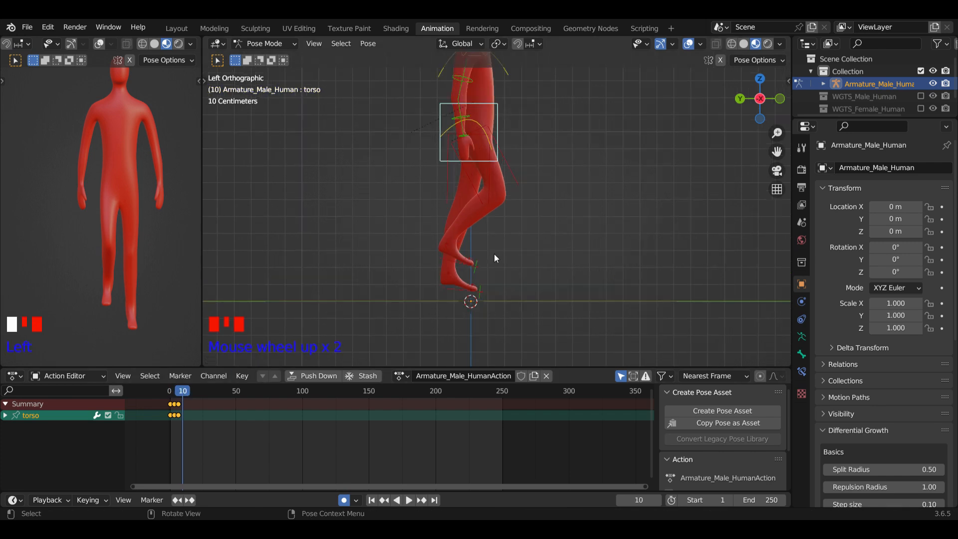
left_click(457, 287)
key("g")
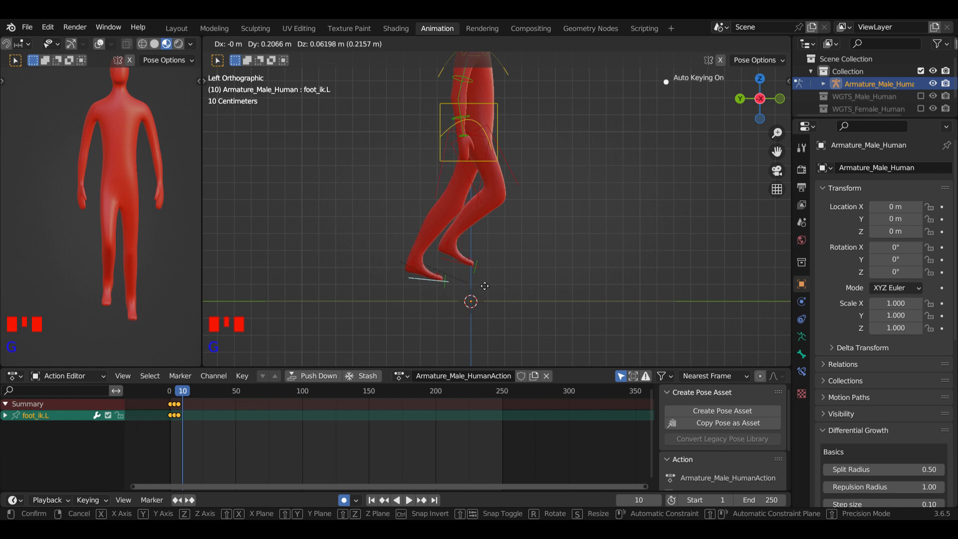
left_click(514, 273)
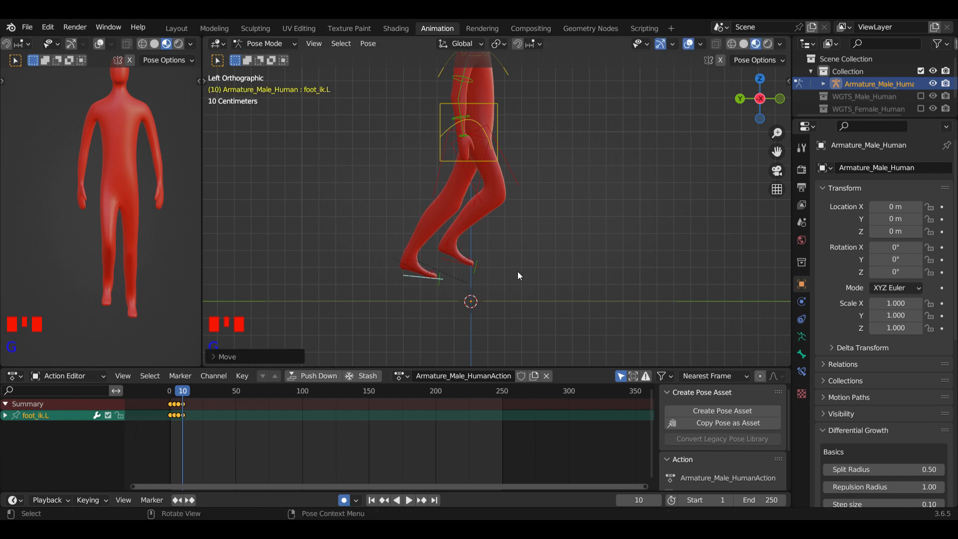
key("r")
left_click(510, 301)
- At frame 10, move the right foot IK control about 0.39 m forward and 0.09 m down, and rotate it about 13° to lie flat
left_click(466, 264)
key("g")
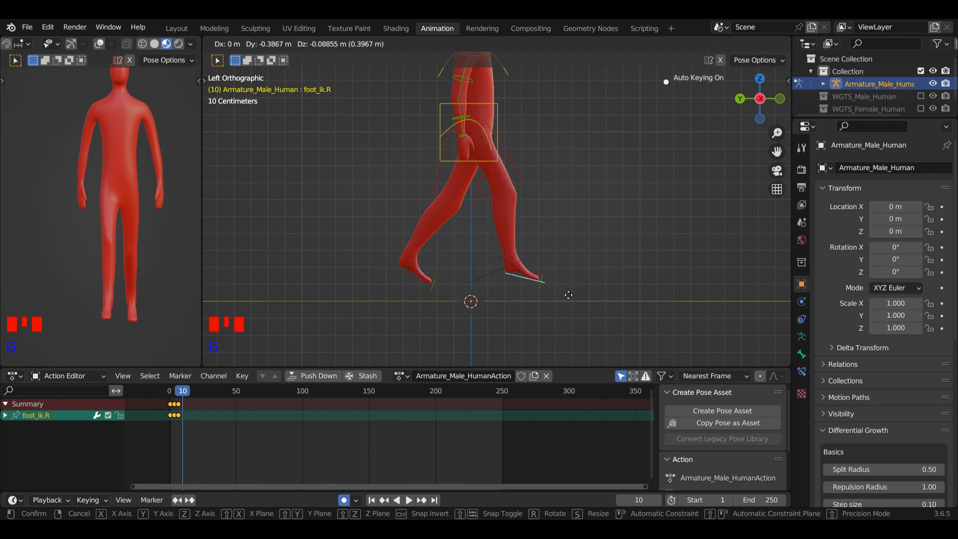
left_click(569, 297)
key("r")
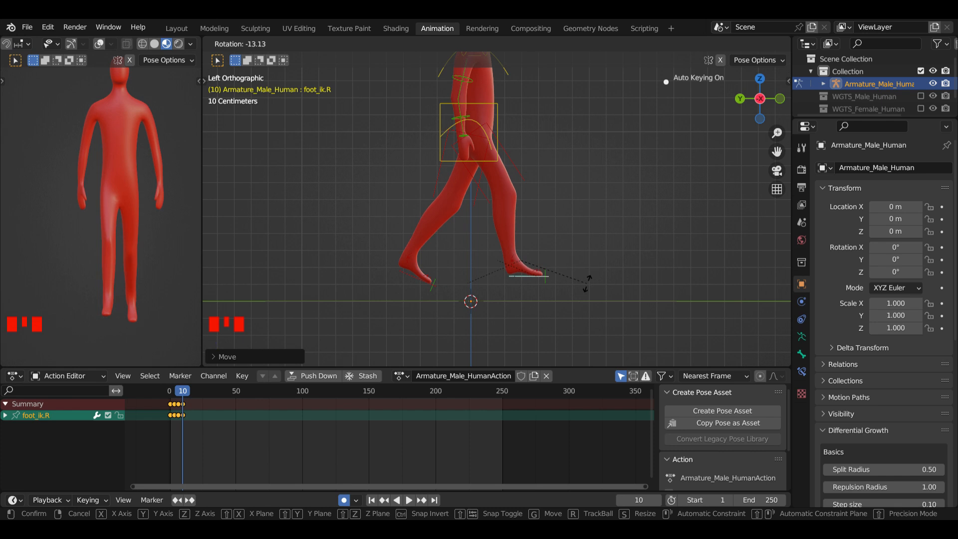
left_click(591, 275)
- At frame 13, lower the right foot IK control about 0.03 m
scroll(564, 225, "down", 2)
middle_click_drag(563, 226, 585, 220, "shift")
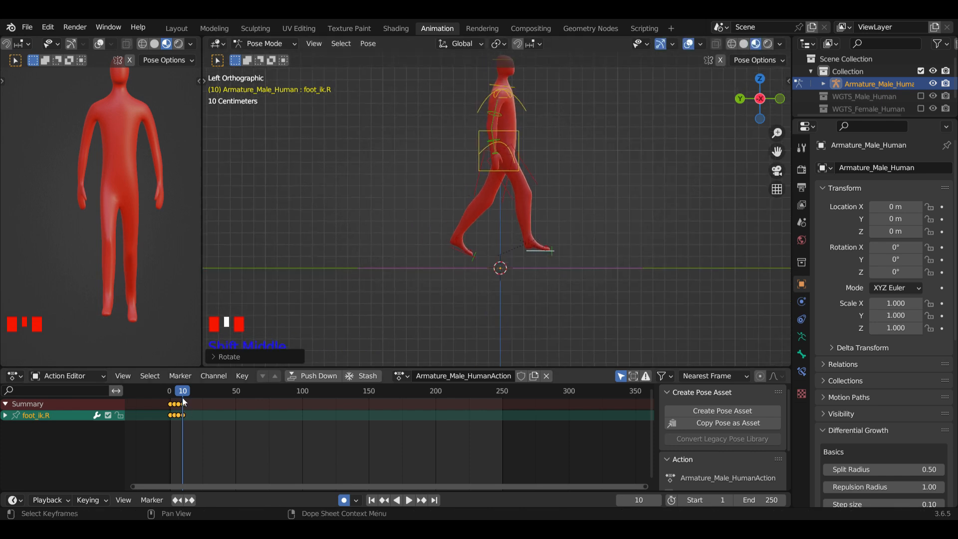
mouse_move(184, 402)
left_mouse_down()
mouse_move(171, 396)
mouse_move(193, 399)
mouse_move(174, 408)
mouse_move(186, 408)
left_mouse_up()
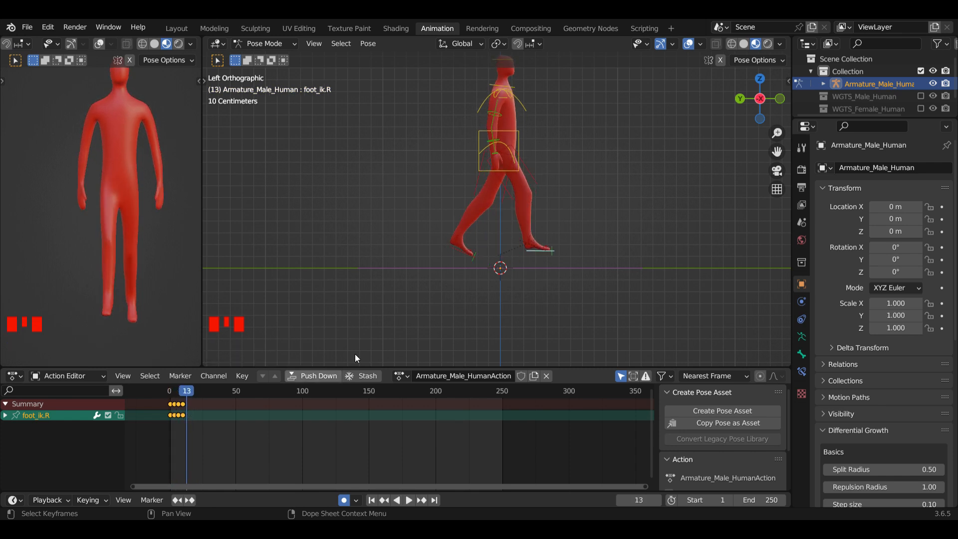
key("g")
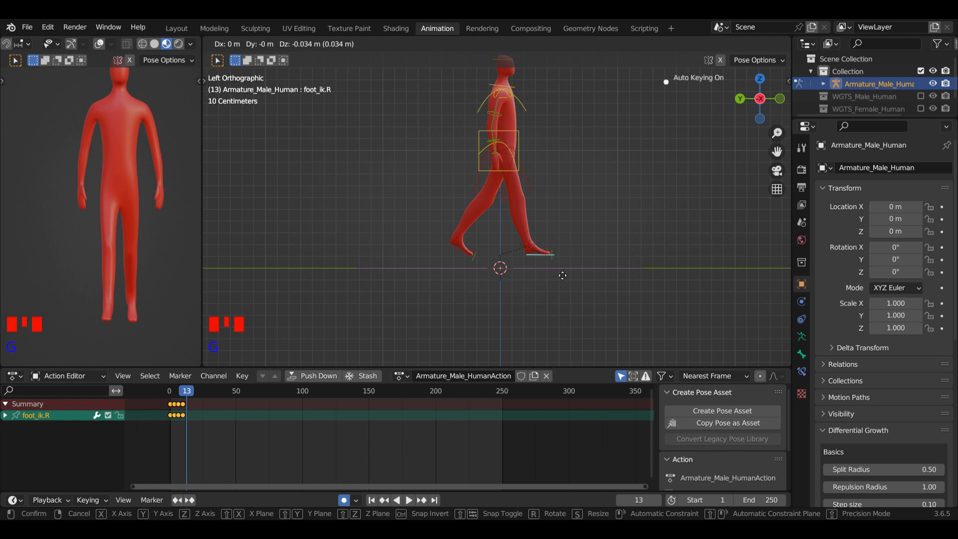
left_click(562, 276)
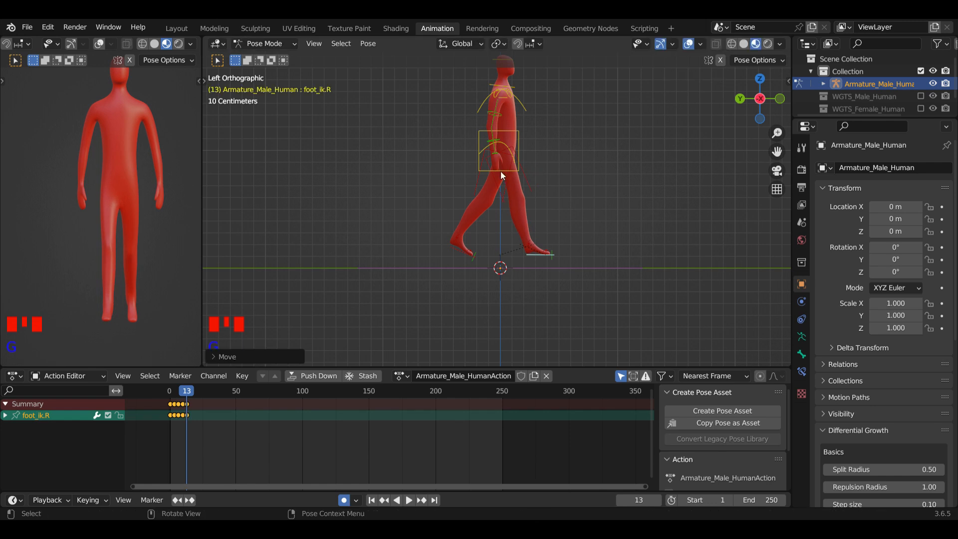
- Select all of the rig's bones and paste the copied keyframes flipped at frame 17 to mirror the step
mouse_move(187, 394)
left_mouse_down()
mouse_move(171, 402)
mouse_move(188, 401)
left_mouse_up()
scroll(564, 180, "down", 1)
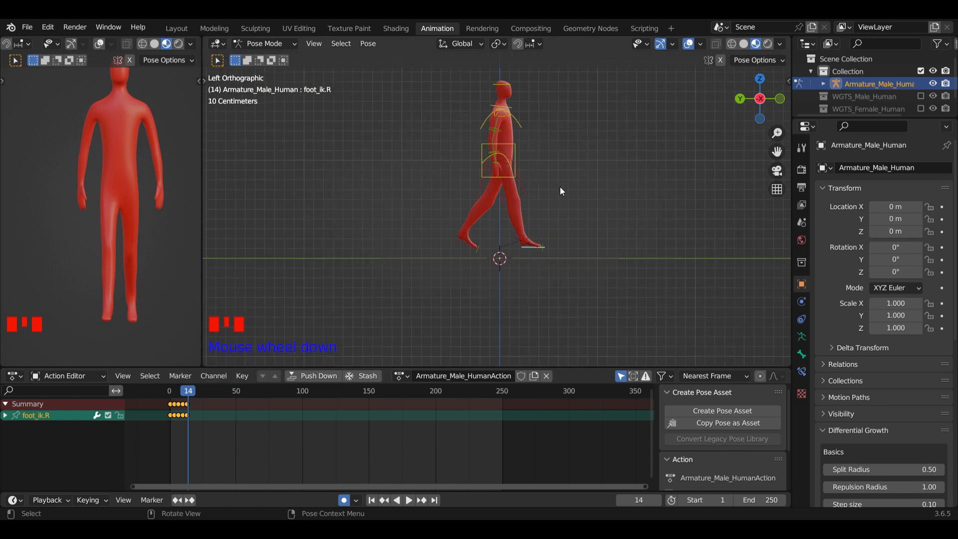
mouse_move(561, 191)
middle_mouse_down("shift")
mouse_move(561, 244)
mouse_move(567, 200)
middle_mouse_up("shift")
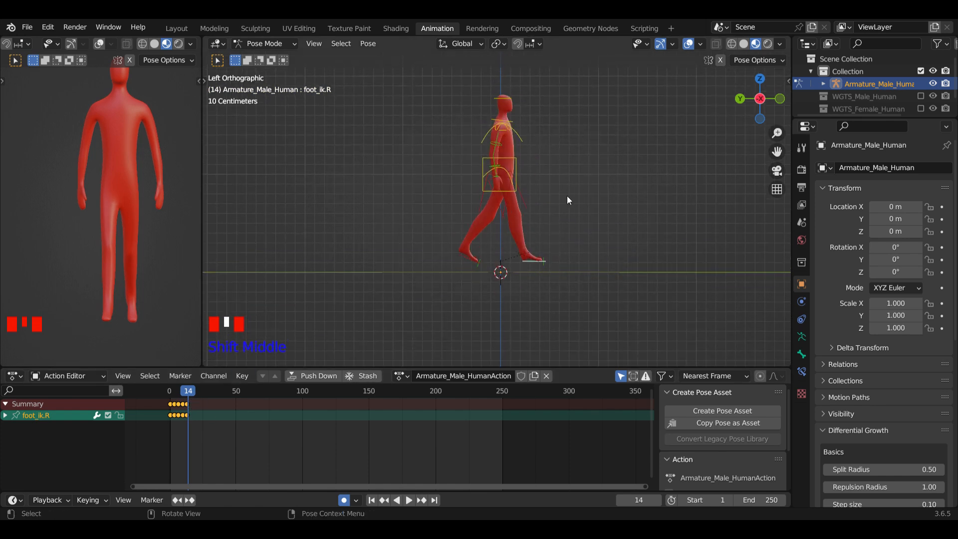
key("a")
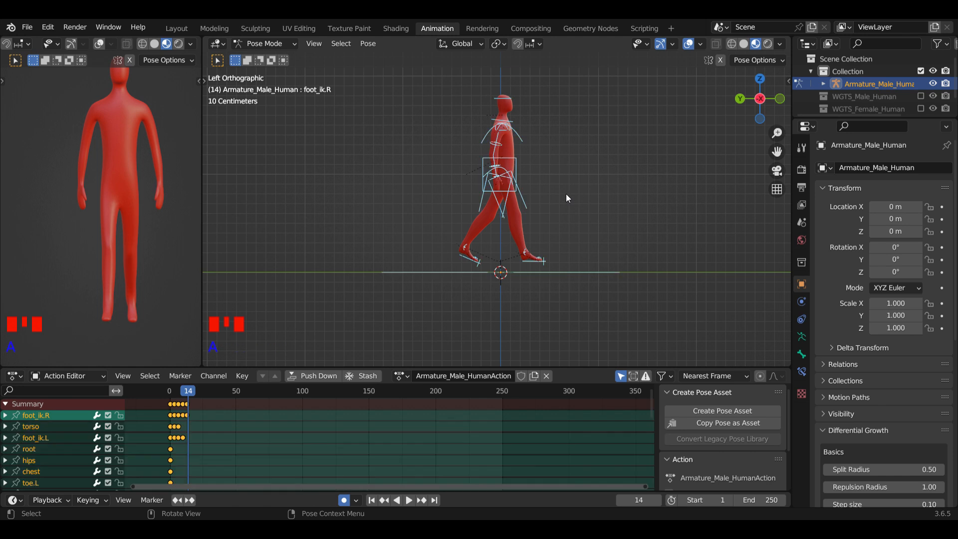
key("Right")
key("Right")
key("Right")
key("ctrl+shift+v")
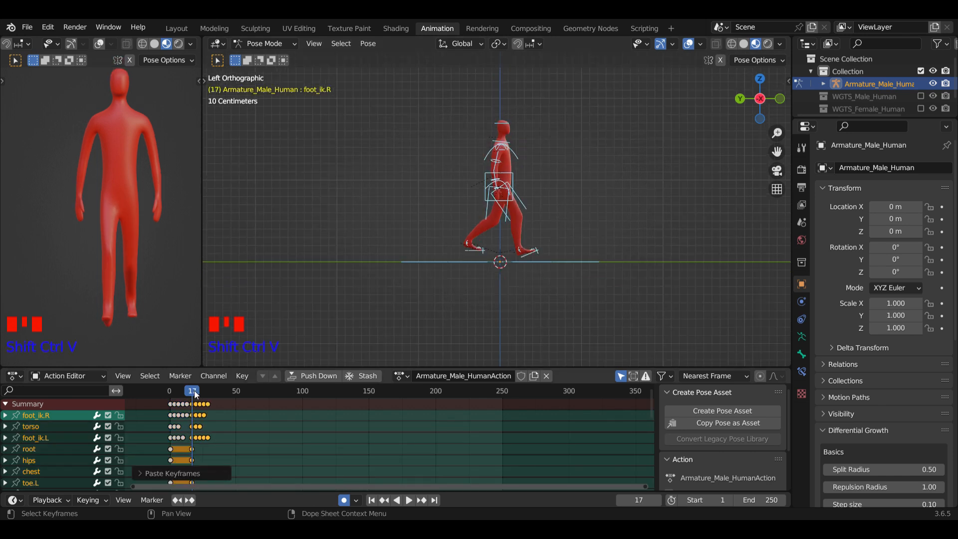
- Duplicate the frame 1 keyframes of all bones to frame 32 to close the walk cycle
mouse_move(195, 394)
left_mouse_down()
mouse_move(173, 400)
mouse_move(209, 395)
left_mouse_up()
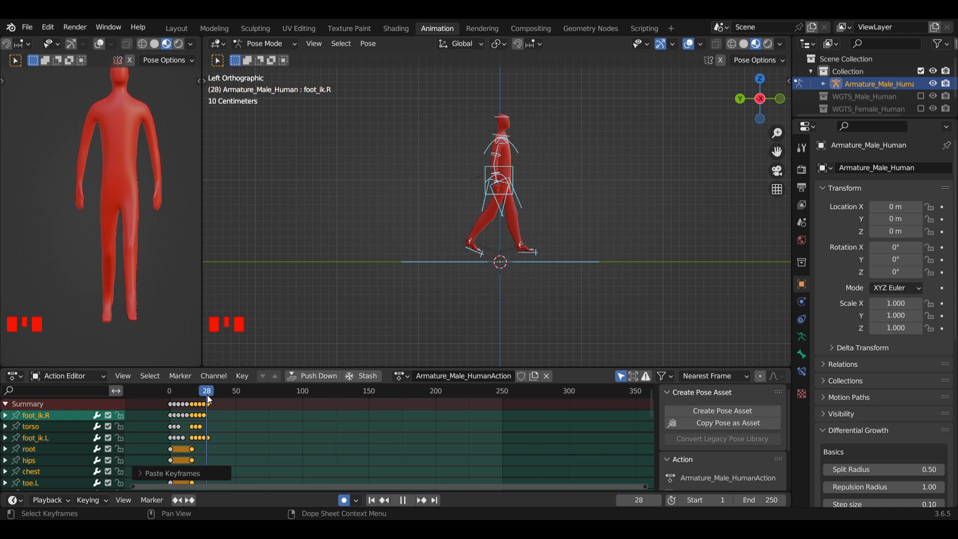
left_click_drag(208, 395, 213, 395)
left_click(172, 414)
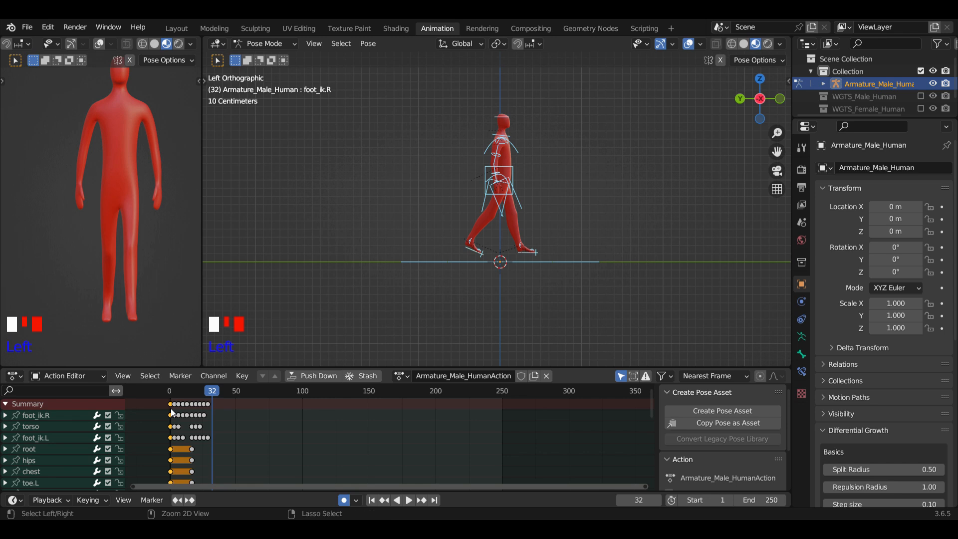
key("shift+d")
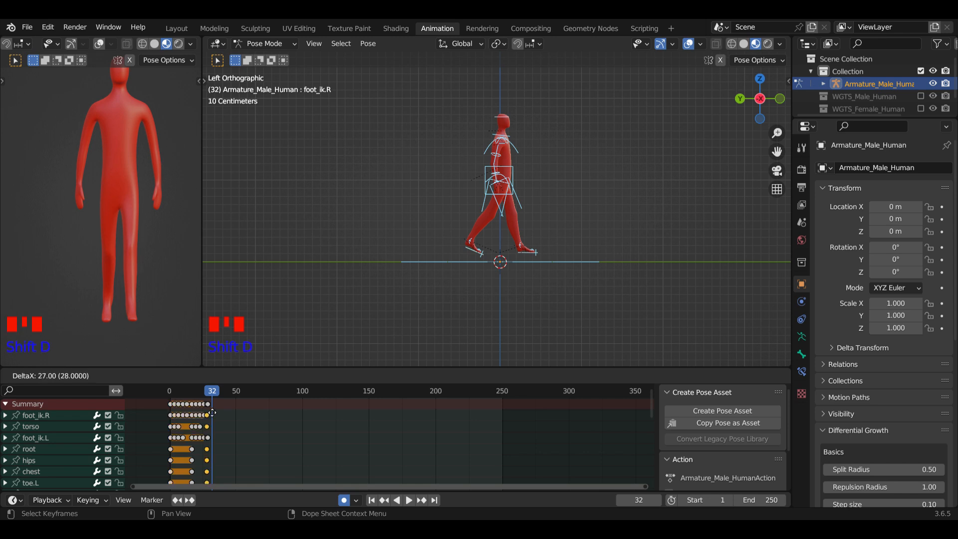
left_click(213, 415)
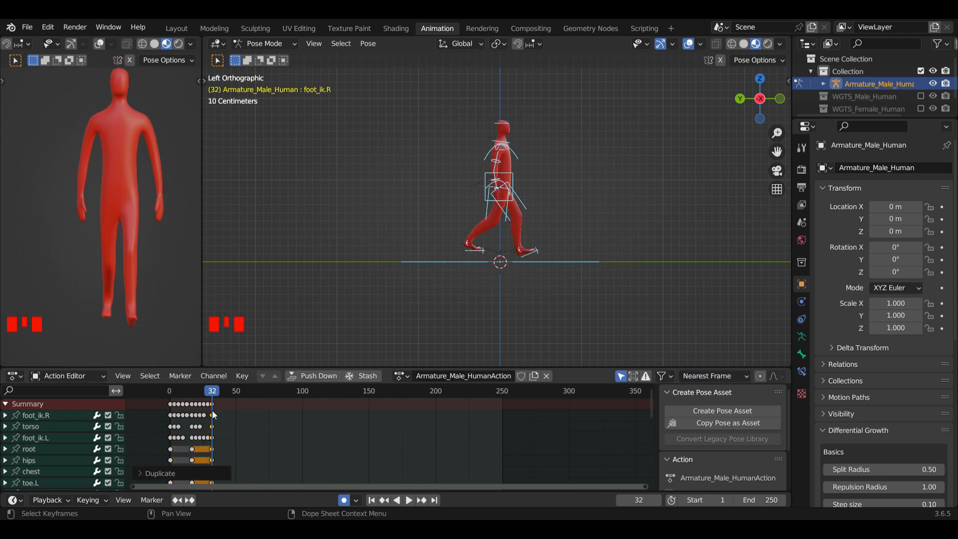
- Set the animation's end frame to 32 and play back the walk cycle
mouse_move(213, 393)
left_mouse_down()
mouse_move(169, 394)
mouse_move(214, 393)
left_mouse_up()
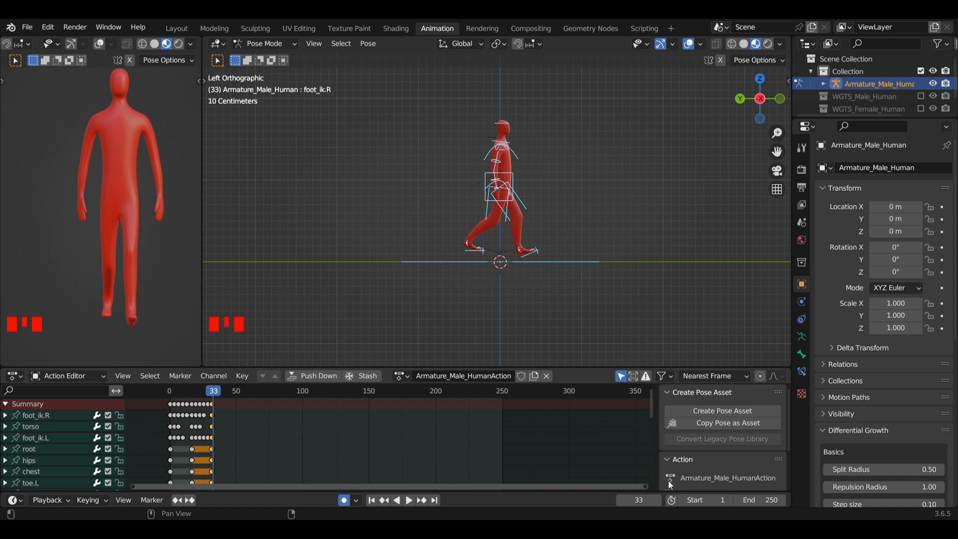
left_click(778, 504)
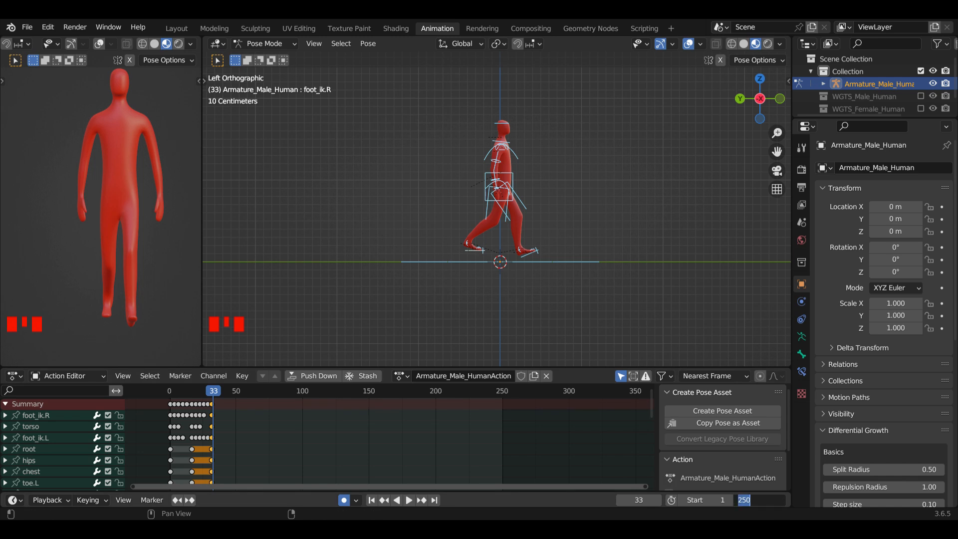
type("32")
key("Return")
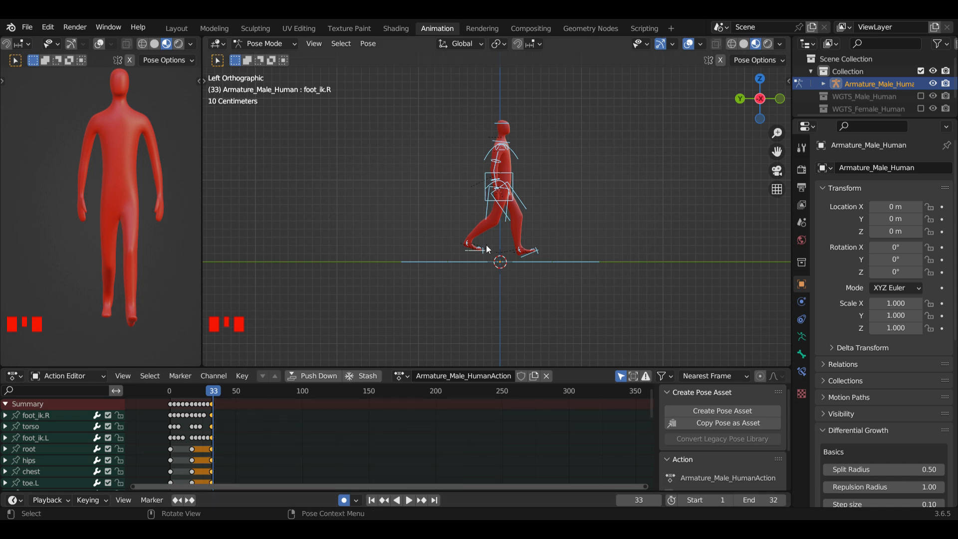
key("space")
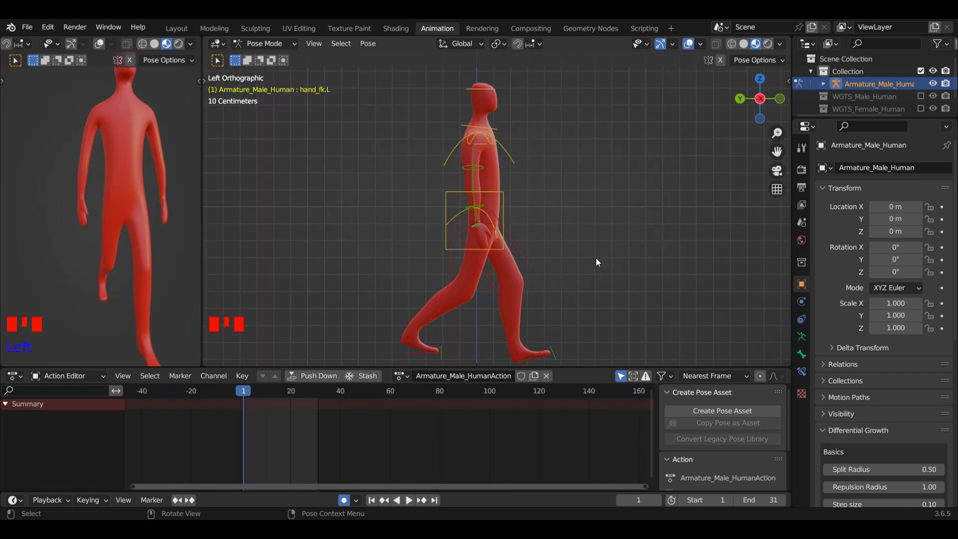
- At frame 1, rotate the right upper arm FK control so the arm swings forward in front of the body
scroll(596, 257, "up", 3)
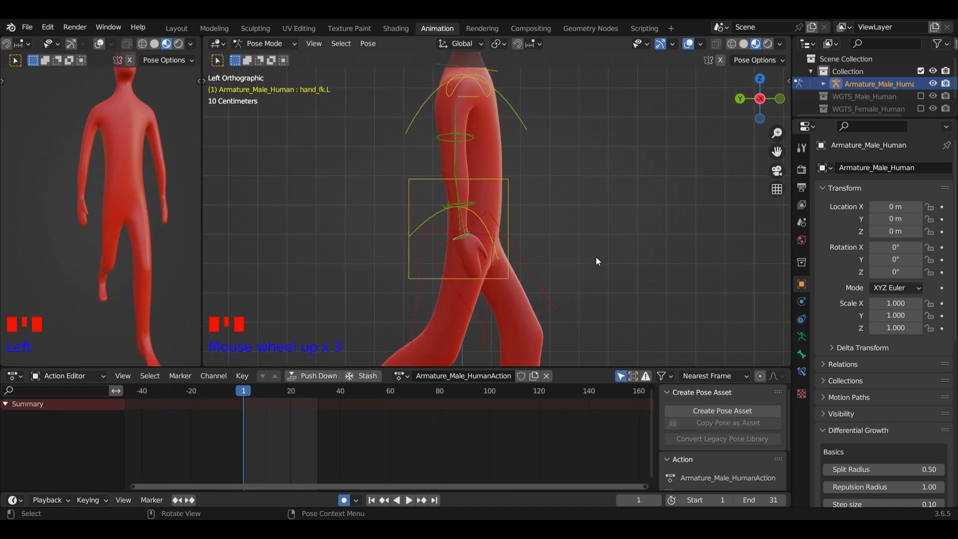
left_click(460, 134)
scroll(534, 196, "down", 2)
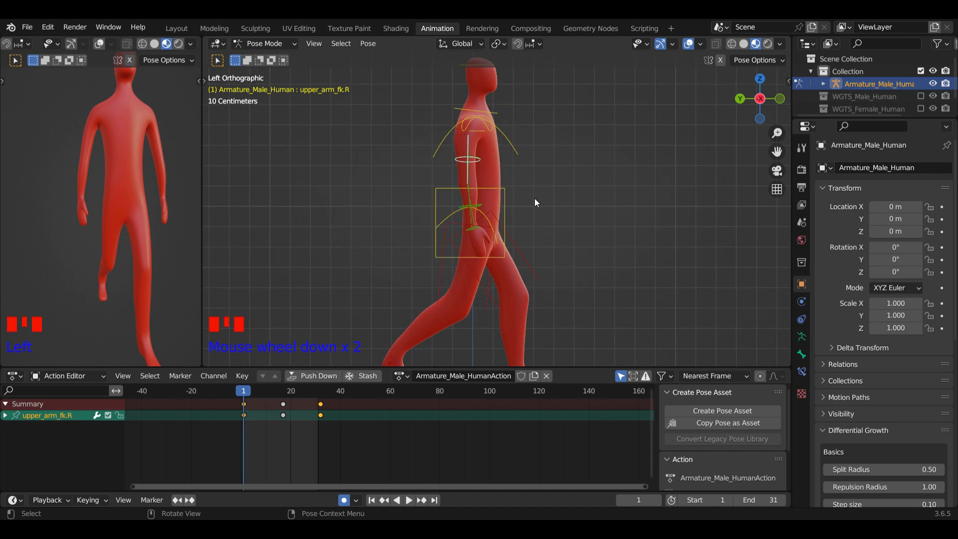
key("r")
left_click(598, 150)
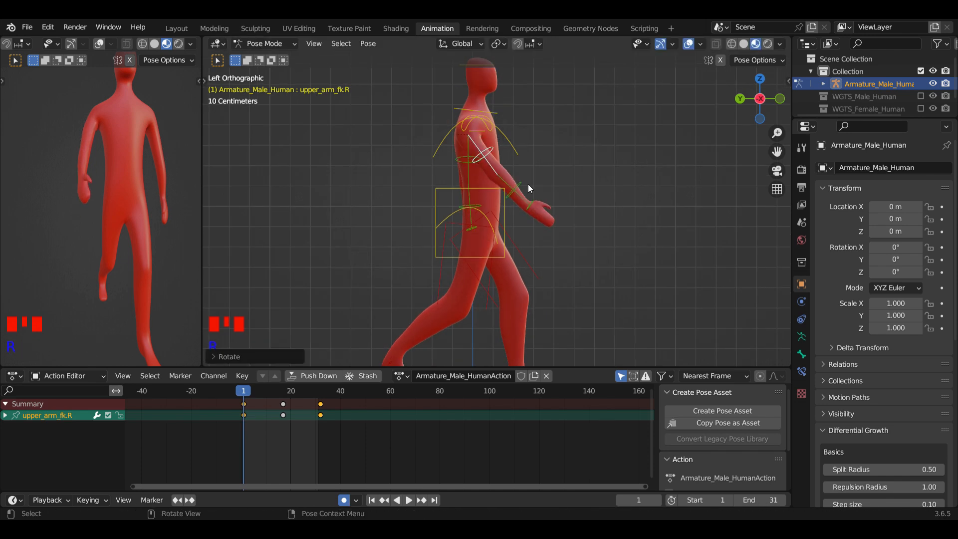
- Rotate the right forearm FK control about 40 degrees so the elbow bends forward, and tilt the right hand slightly upward
left_click(517, 188)
key("r")
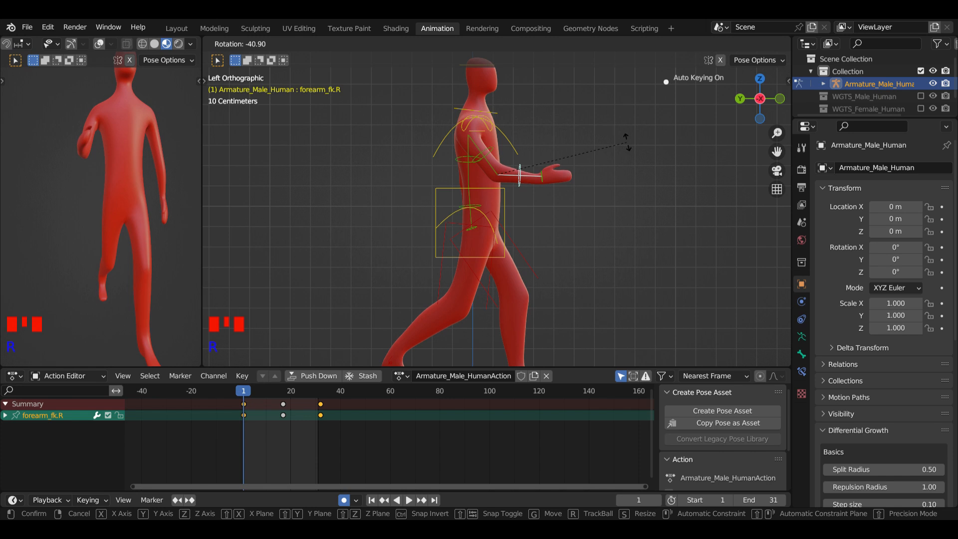
left_click(625, 155)
left_click(545, 178)
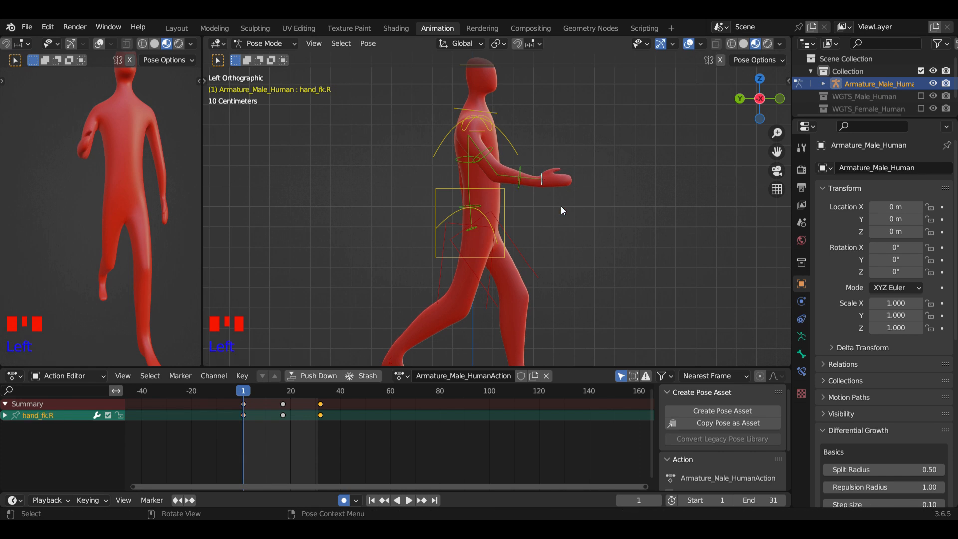
key("r")
left_click(588, 212)
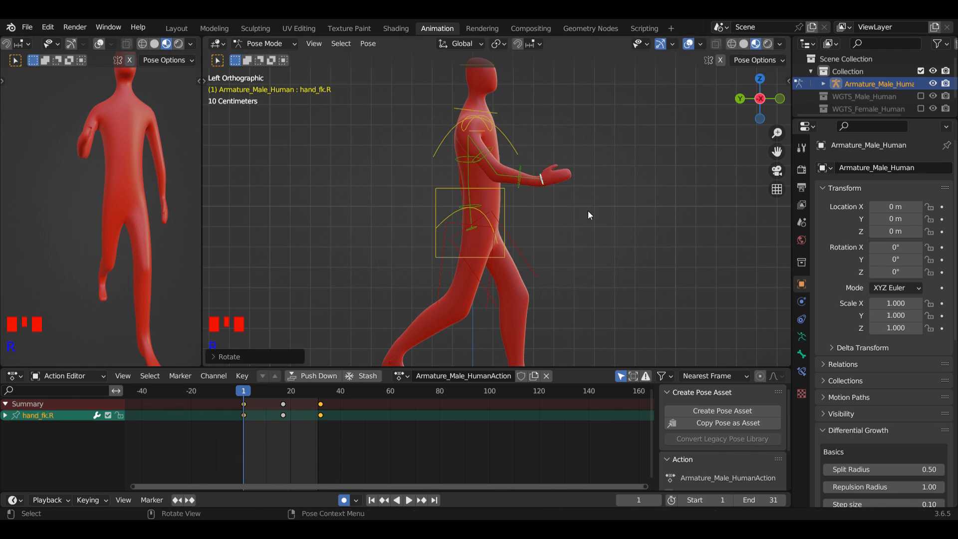
- Rotate the left upper arm FK control backward behind the body and bend the left forearm down toward vertical
left_click(459, 157)
key("r")
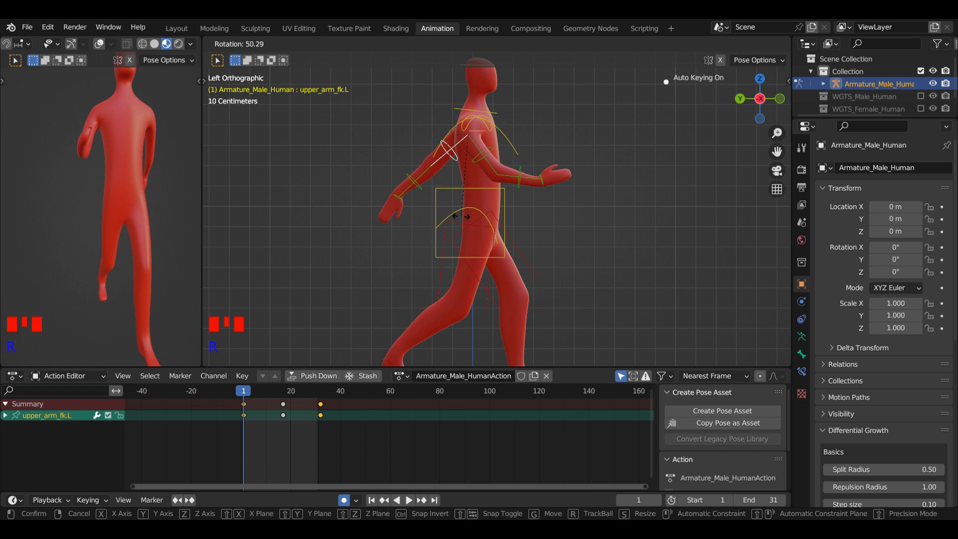
left_click(424, 186)
left_click(413, 181)
key("r")
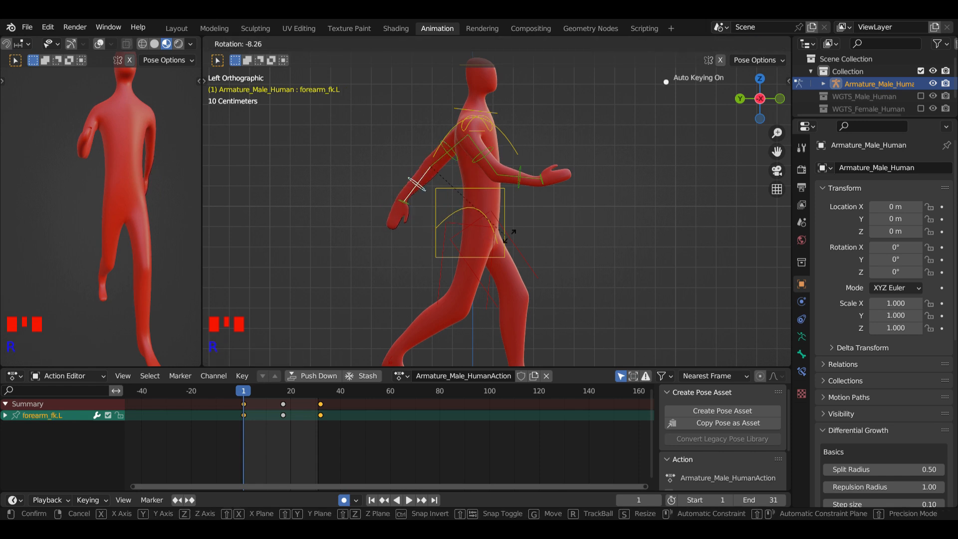
left_click(444, 220)
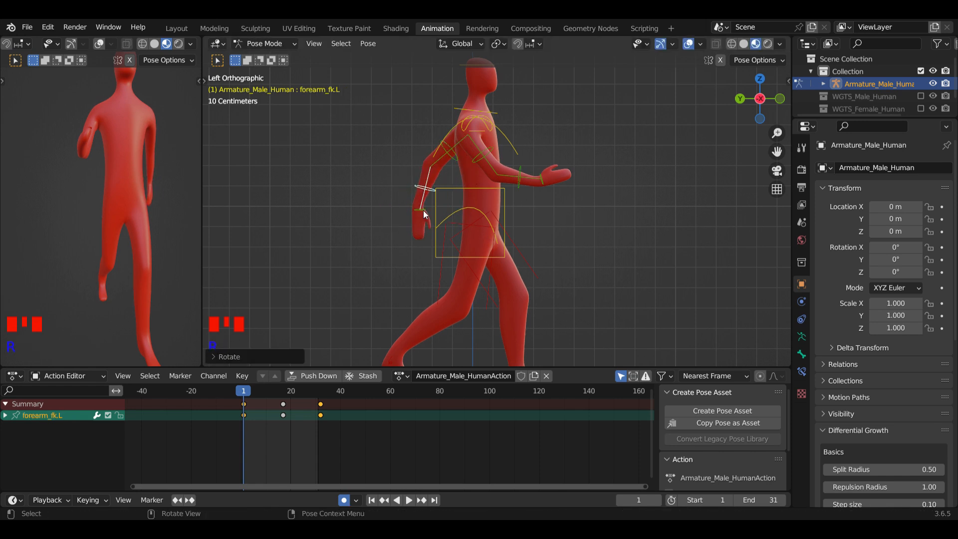
- Rotate the left hand FK control and bend the left forearm about 9 degrees further forward
left_click(423, 210)
key("r")
left_click(503, 206)
scroll(503, 210, "down", 3)
middle_click_drag(510, 221, 548, 173)
key("ctrl+KP_3")
scroll(501, 225, "up", 3)
scroll(548, 173, "down", 2)
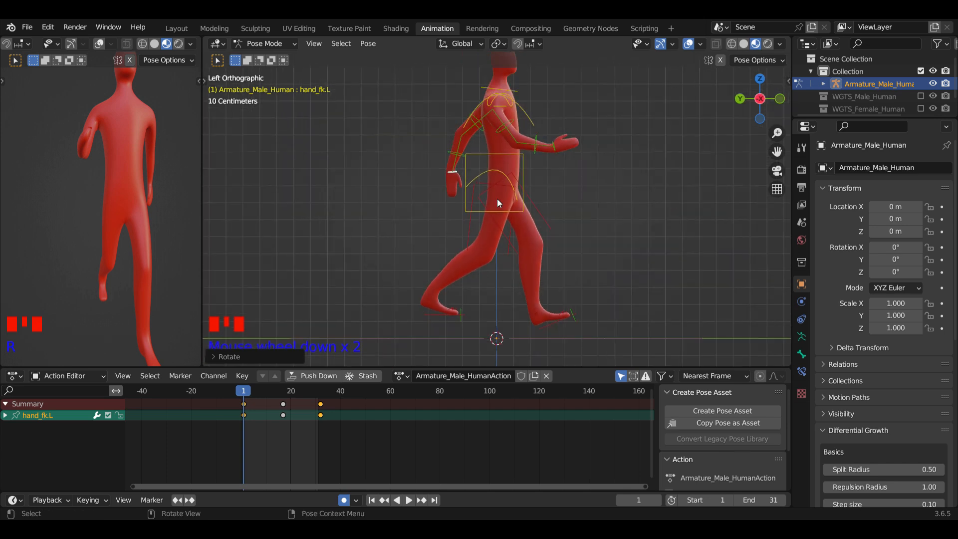
left_click(456, 152)
key("r")
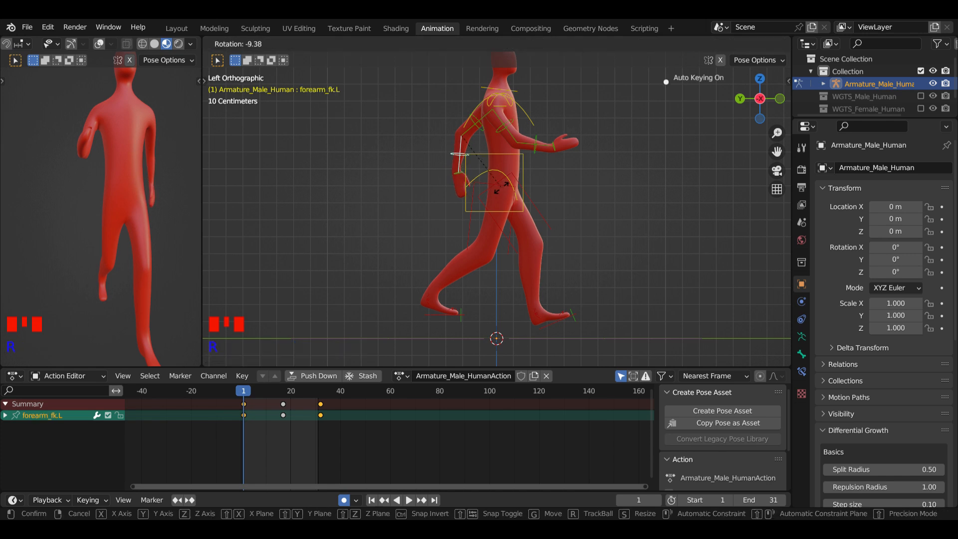
left_click(502, 190)
left_click(474, 118)
key("r")
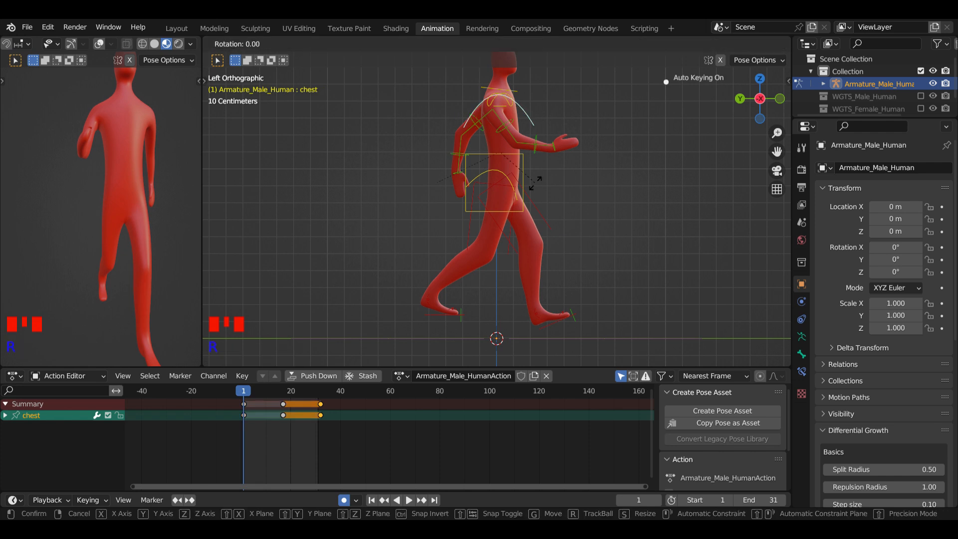
right_click(537, 186)
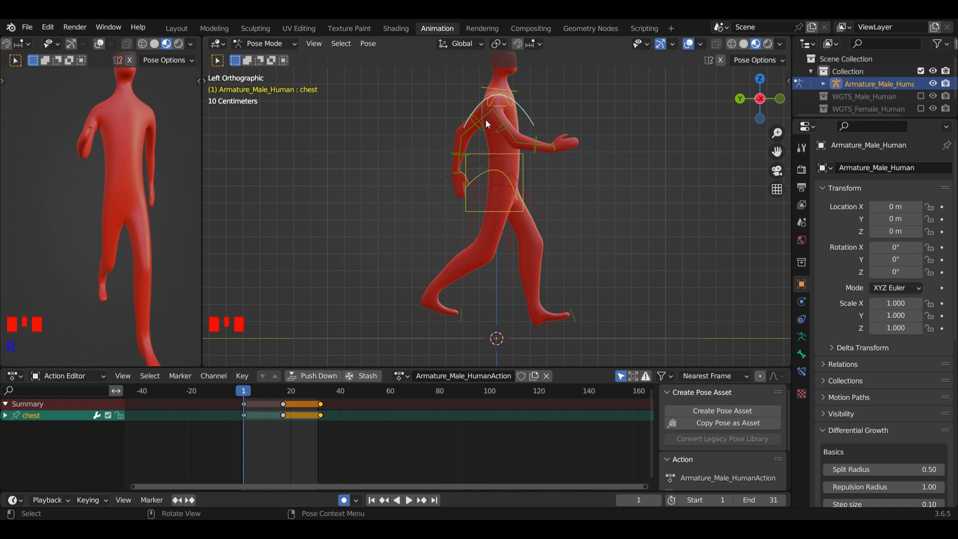
- Copy the frame 1 keyframes of both arms' upper arm, forearm and hand FK controls and paste them flipped at frame 17
scroll(552, 147, "up", 2)
left_click(577, 118)
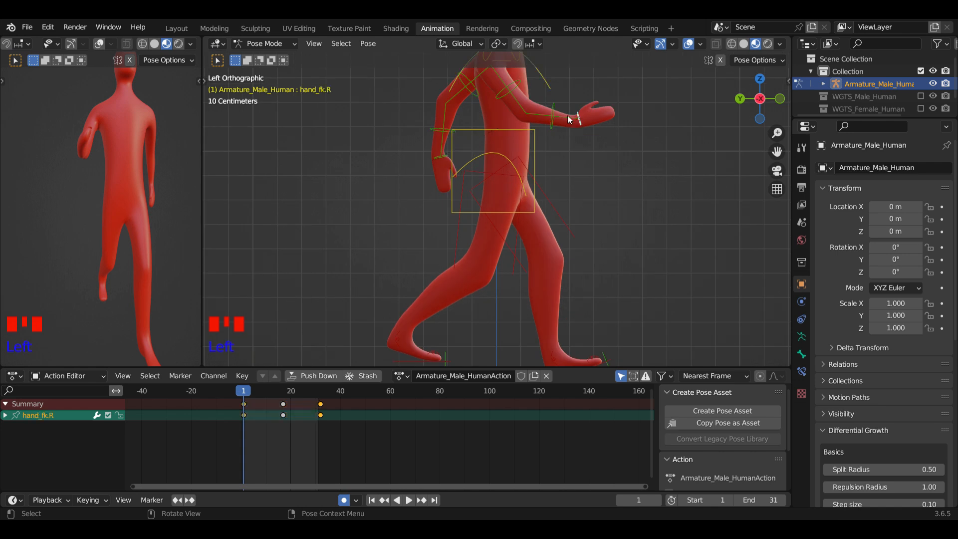
left_click(558, 118, "shift")
left_click(508, 88, "shift")
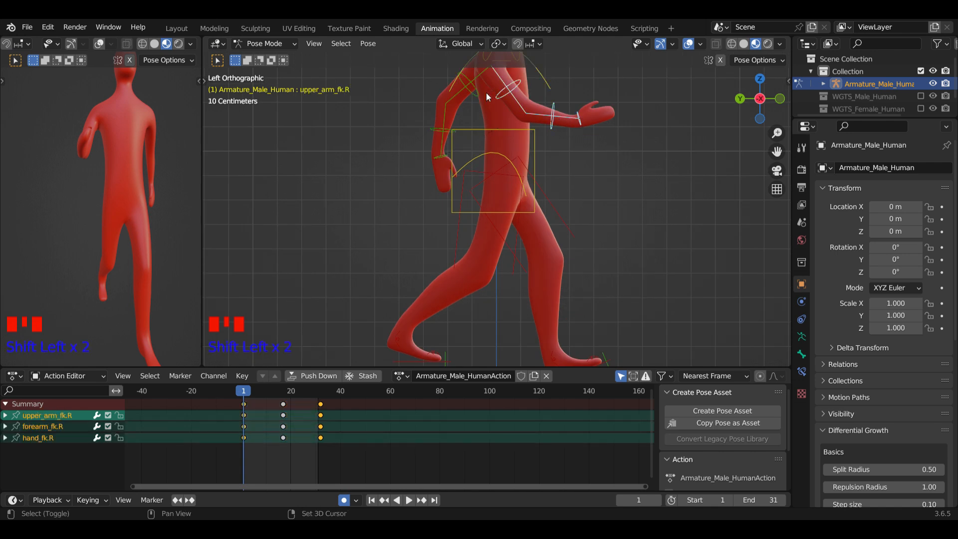
left_click(470, 83, "shift")
left_click(440, 129, "shift")
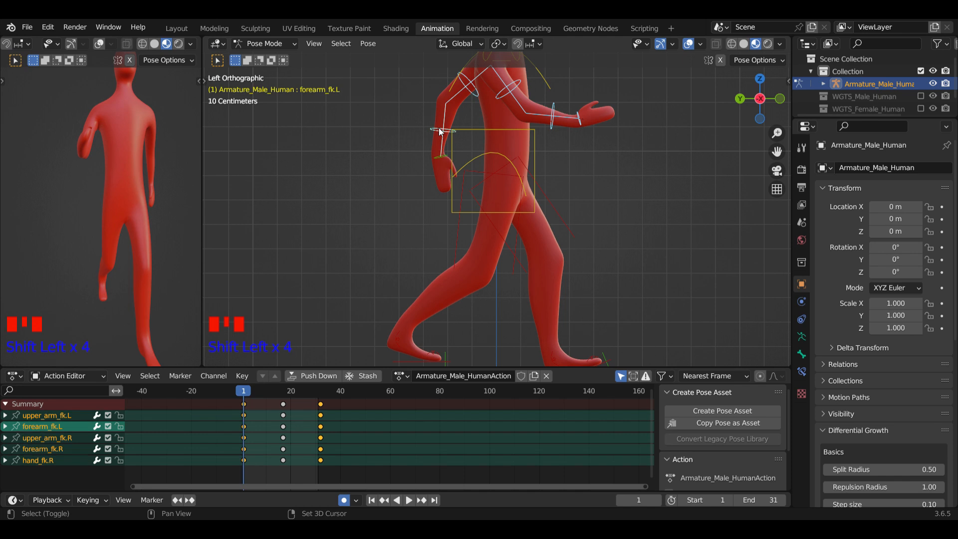
left_click(437, 157, "shift")
scroll(519, 218, "down", 3)
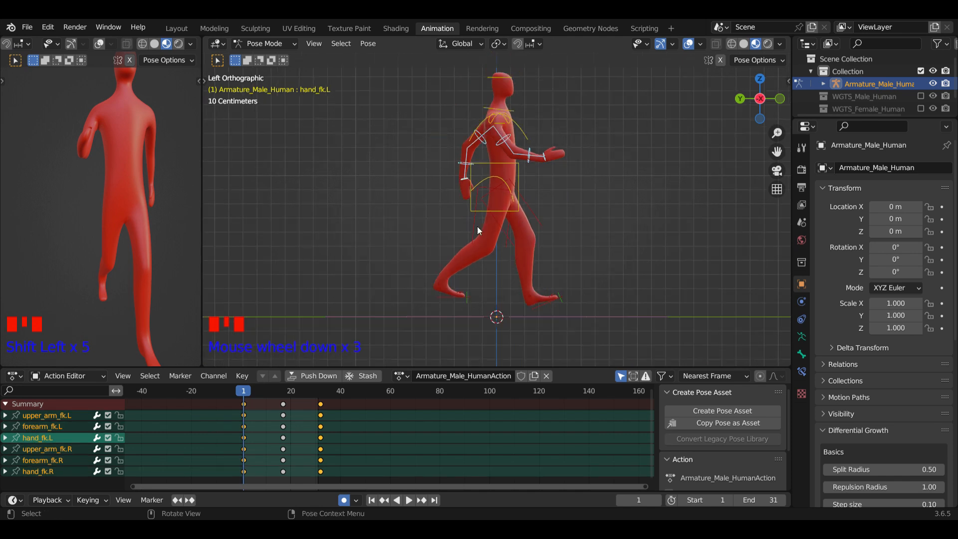
middle_click_drag(532, 250, 602, 232, "shift")
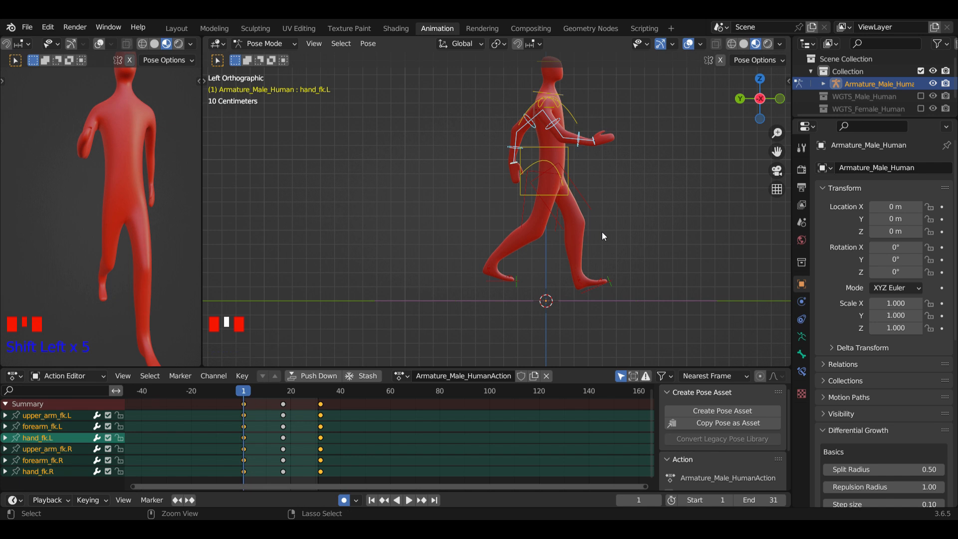
key("ctrl+c")
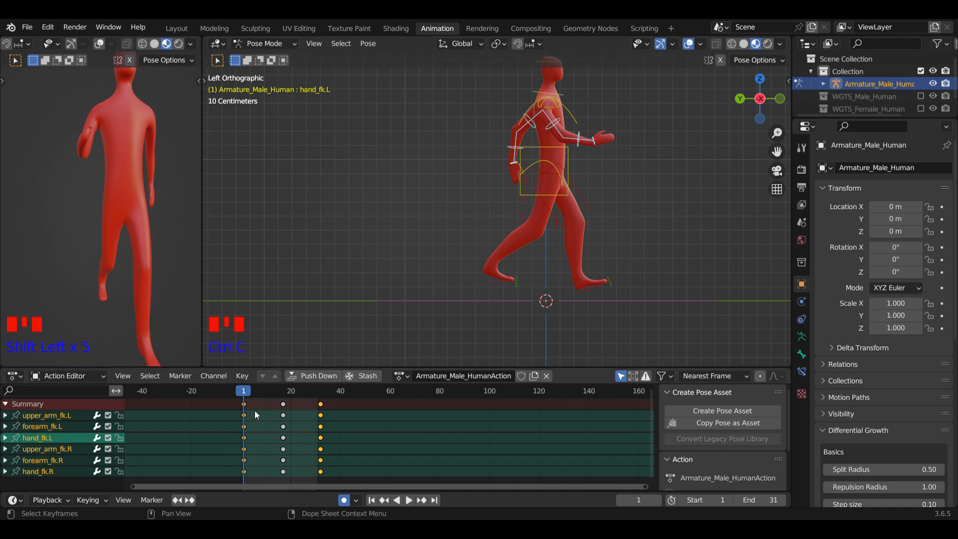
left_click(249, 406)
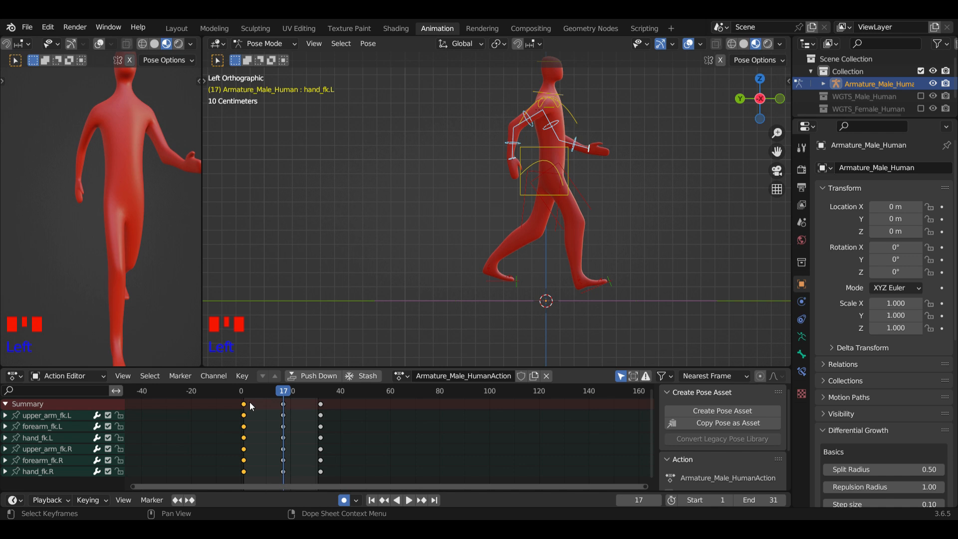
key("ctrl+c")
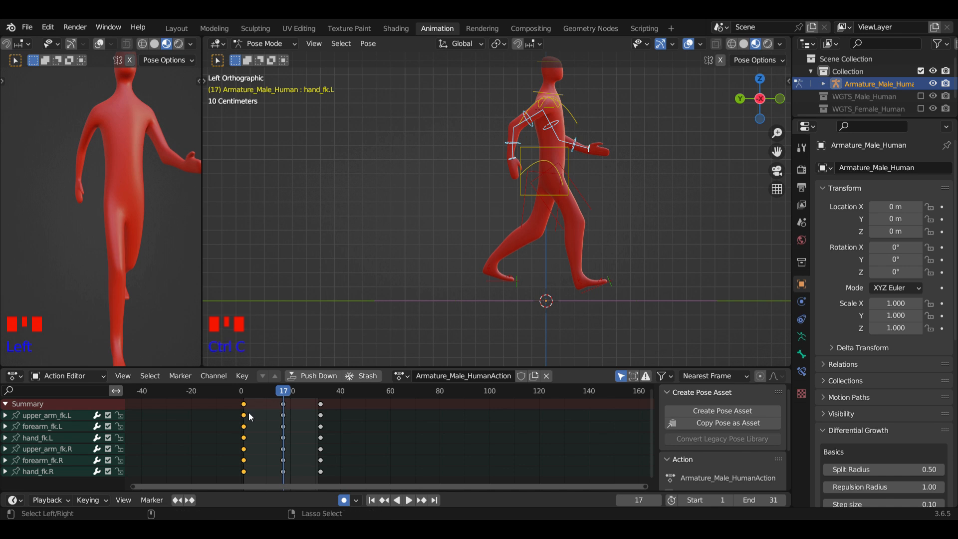
key("ctrl+shift+v")
- Paste the copied arm keyframes unflipped at frame 32
mouse_move(282, 395)
left_mouse_down()
mouse_move(251, 392)
mouse_move(286, 397)
left_mouse_up()
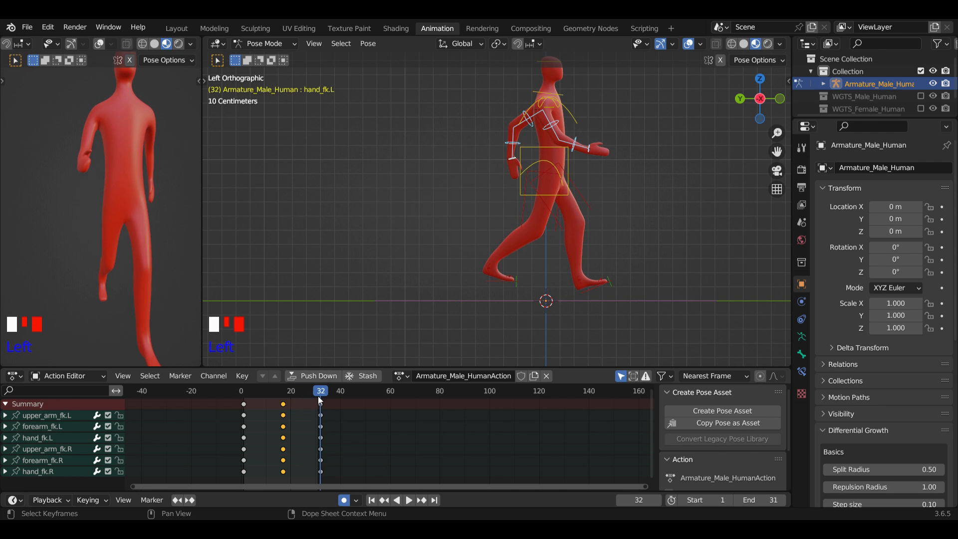
key("ctrl+v")
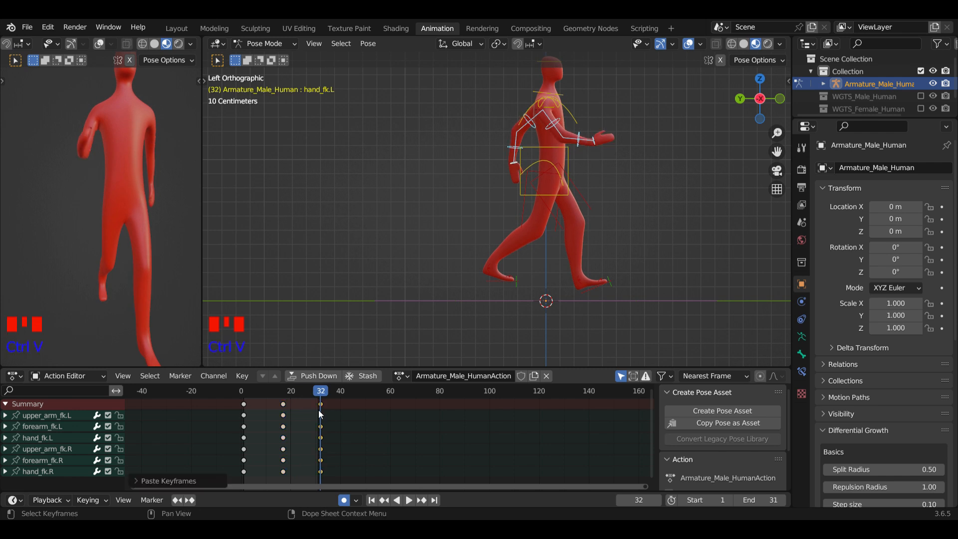
- Scrub through and play back the walk cycle, viewing it from the front with all of the rig's bones selected
left_click_drag(321, 396, 309, 394)
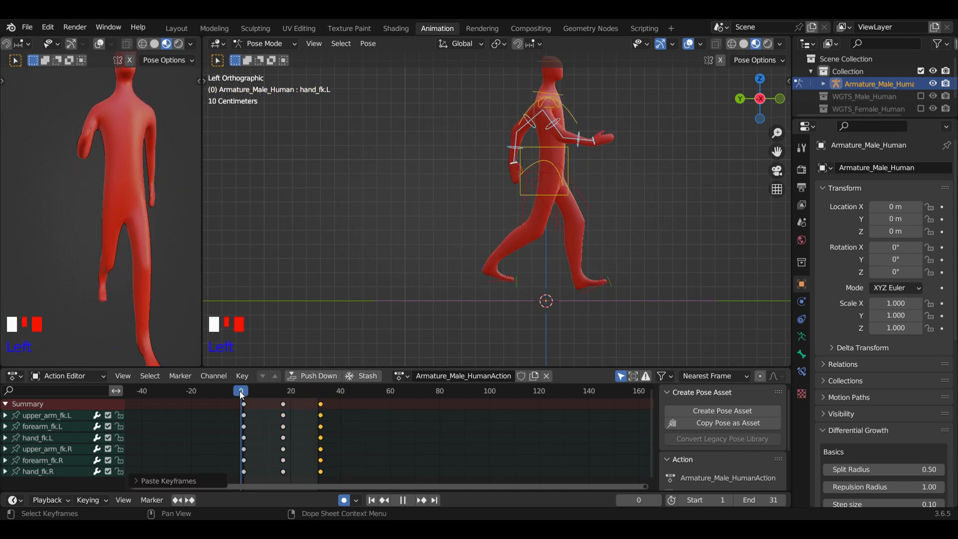
left_click_drag(242, 396, 298, 391)
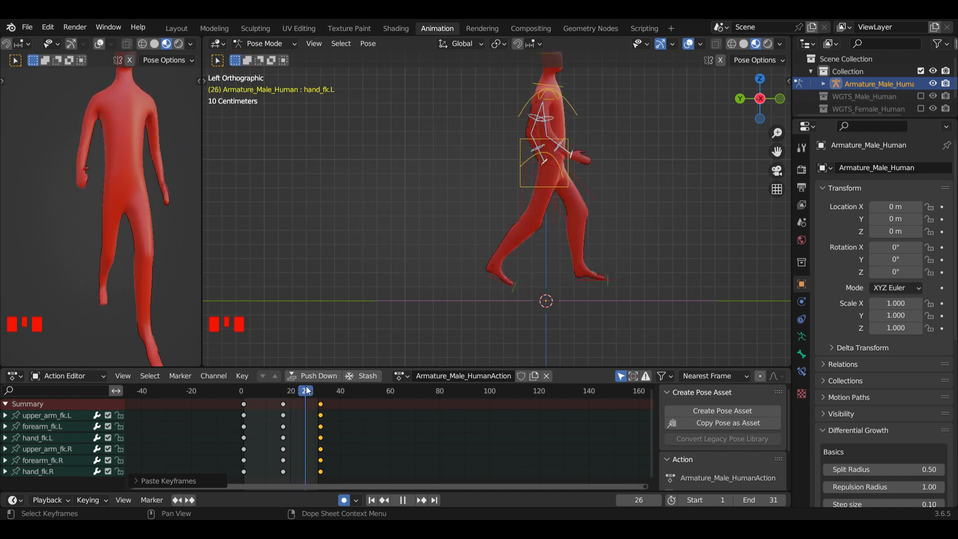
key("space")
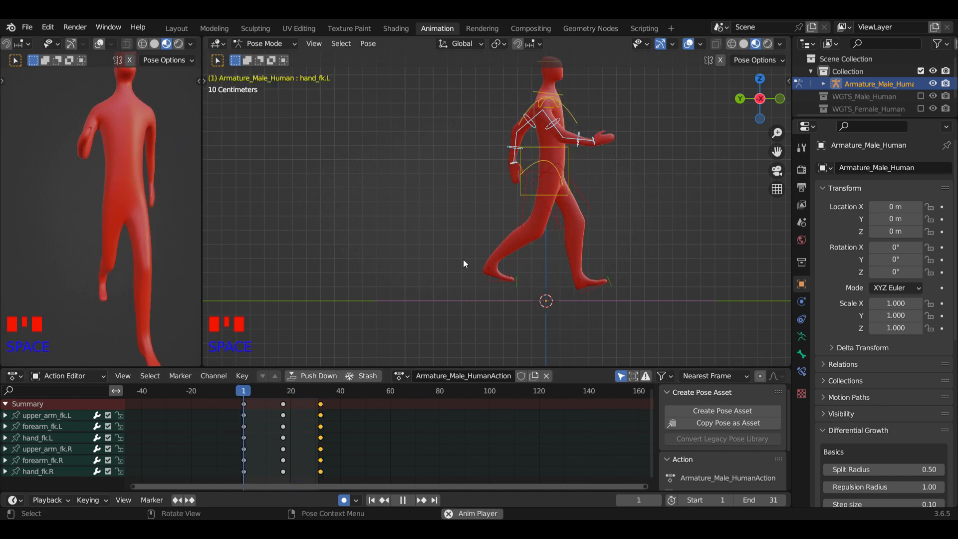
middle_click_drag(463, 259, 513, 237)
scroll(573, 214, "up", 5)
scroll(564, 199, "down", 2)
scroll(562, 222, "down", 4)
key("a")
scroll(553, 231, "up", 5)
scroll(552, 231, "down", 4)
scroll(615, 229, "up", 5)
scroll(608, 230, "down", 4)
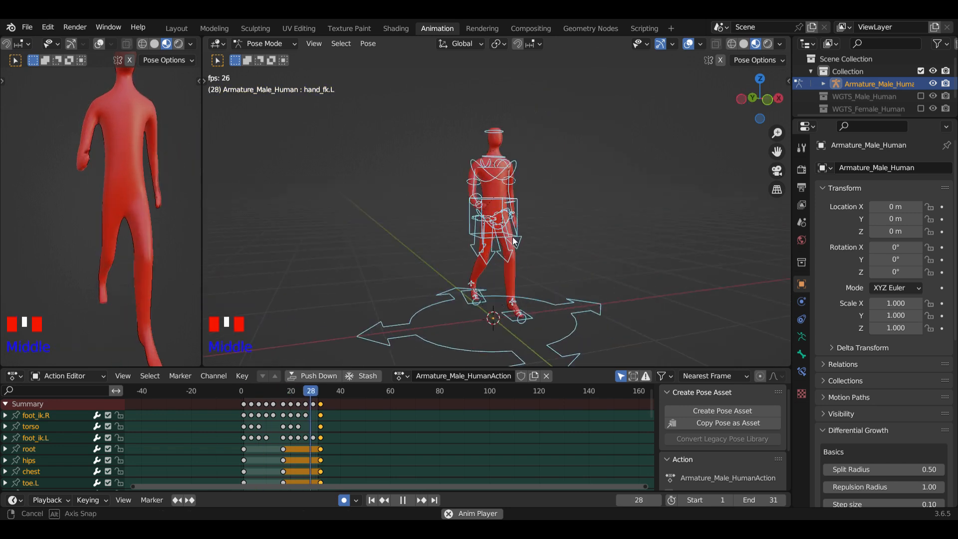
- Examine the playing walk cycle in the Layout workspace
left_click(180, 28)
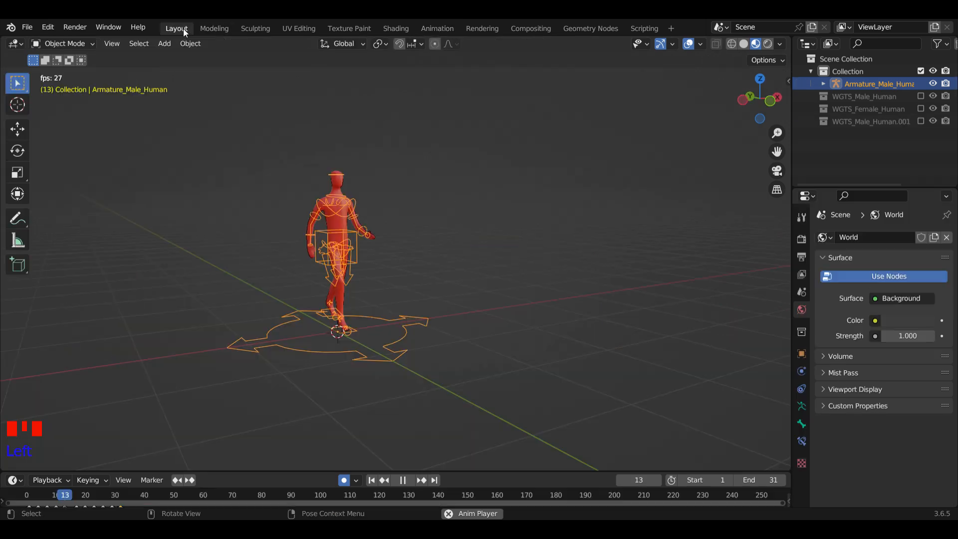
scroll(385, 212, "up", 4)
scroll(349, 219, "down", 4)
mouse_move(334, 220)
middle_mouse_down()
mouse_move(532, 208)
mouse_move(347, 214)
middle_mouse_up()
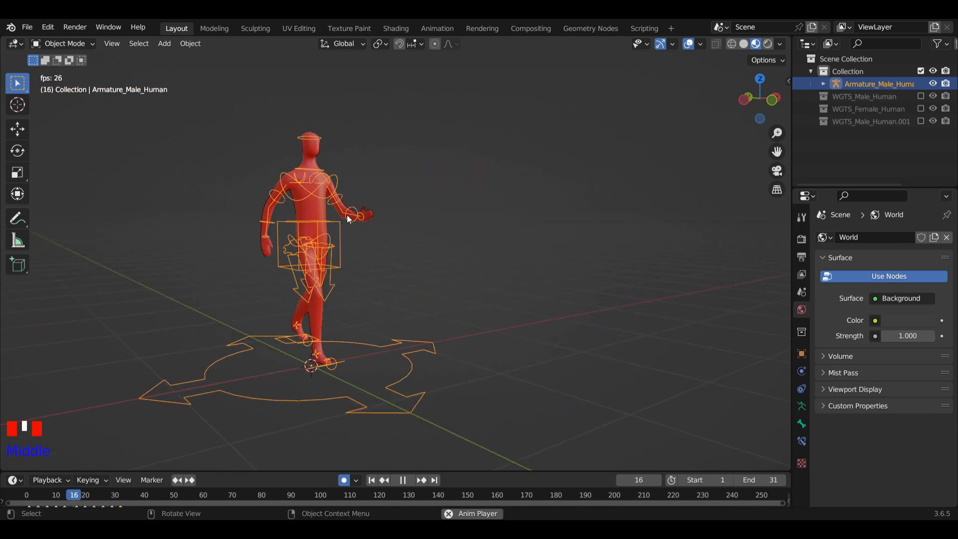
- Back in the Animation workspace, set the F-curve extrapolation of all the rig's bones to Make Cyclic (F-Modifier)
left_click(437, 28)
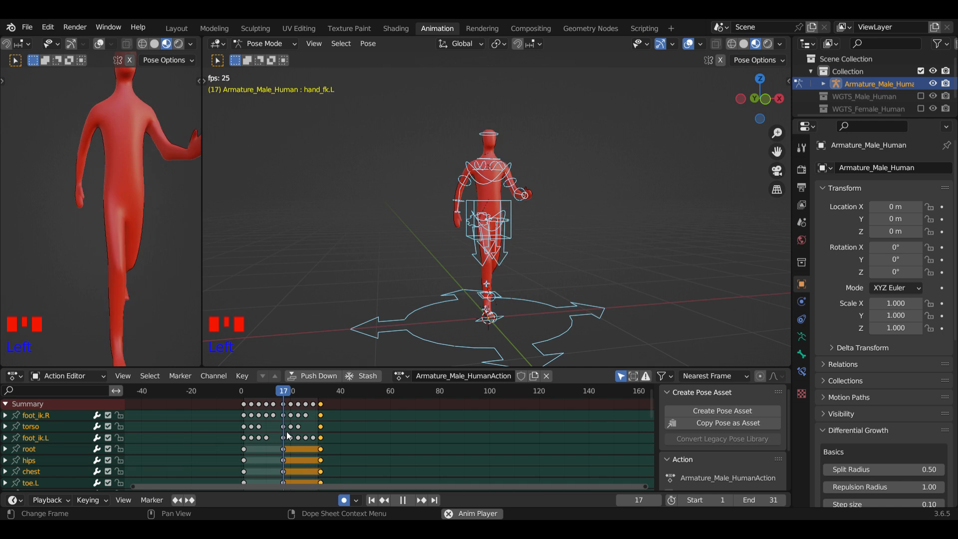
key("shift+e")
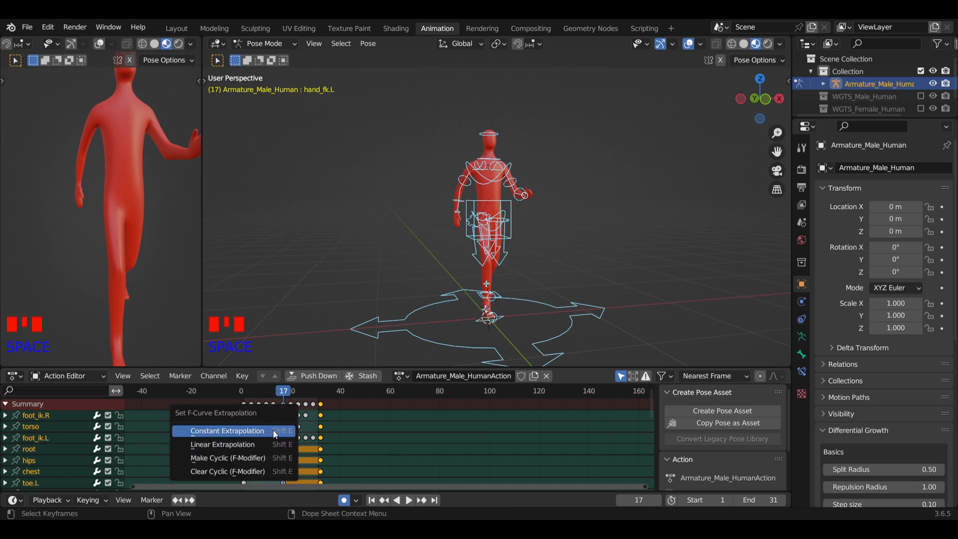
left_click(262, 458)
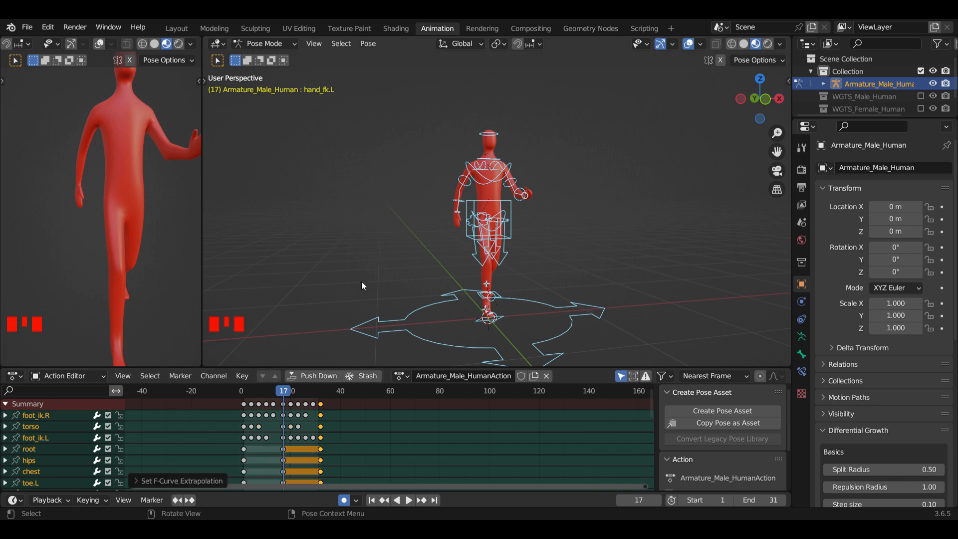
- Play the cyclic animation and inspect the walk from several views, ending in the Layout workspace
key("space")
middle_click_drag(361, 271, 405, 219)
scroll(556, 212, "up", 7)
middle_click_drag(556, 212, 488, 223, "shift")
left_click(184, 28)
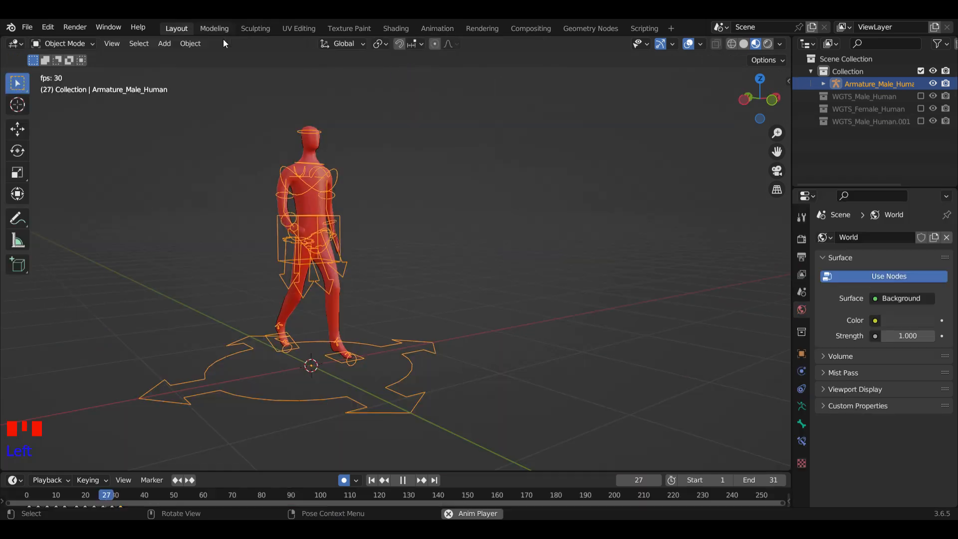
scroll(421, 179, "down", 2)
scroll(429, 223, "up", 3)
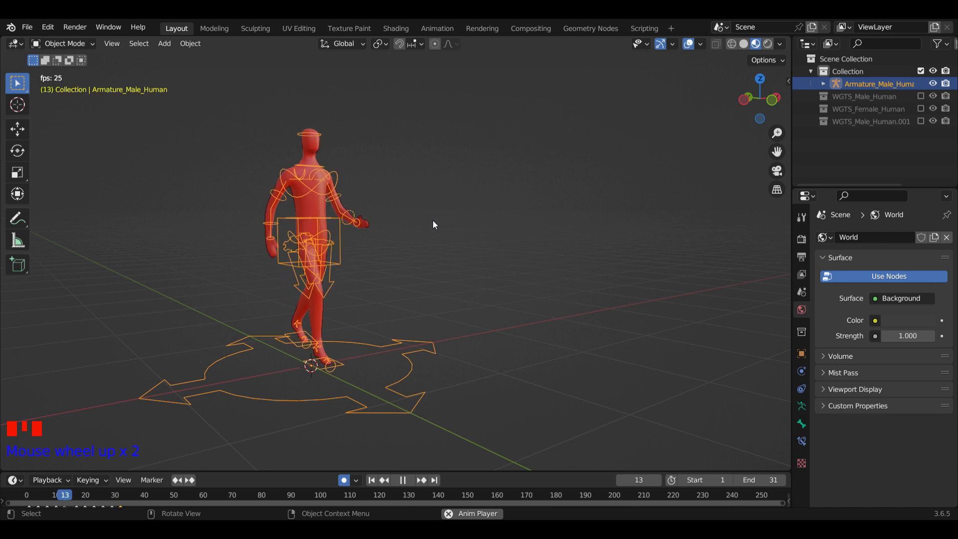
middle_click_drag(433, 220, 508, 236, "shift")
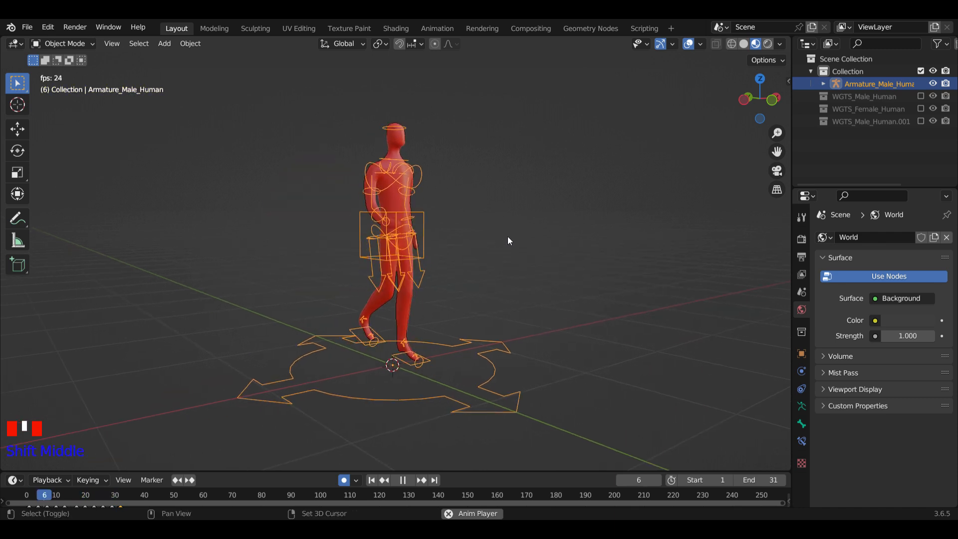
- Hide the Armature_Male_Human rig in the viewport and examine the walking body from the front
left_click(934, 84)
scroll(441, 261, "up", 4)
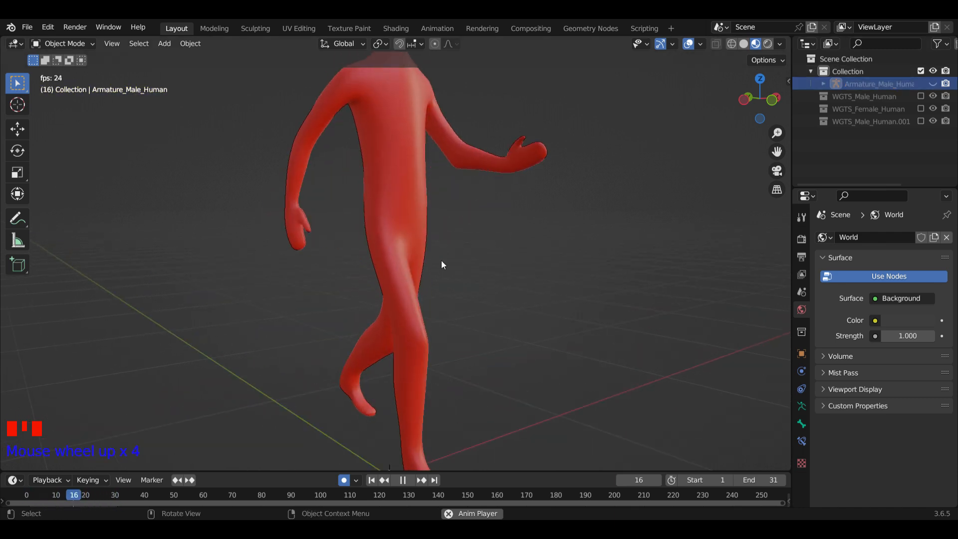
scroll(442, 260, "down", 4)
middle_click_drag(564, 278, 408, 267)
scroll(419, 265, "up", 3)
scroll(419, 264, "down", 3)
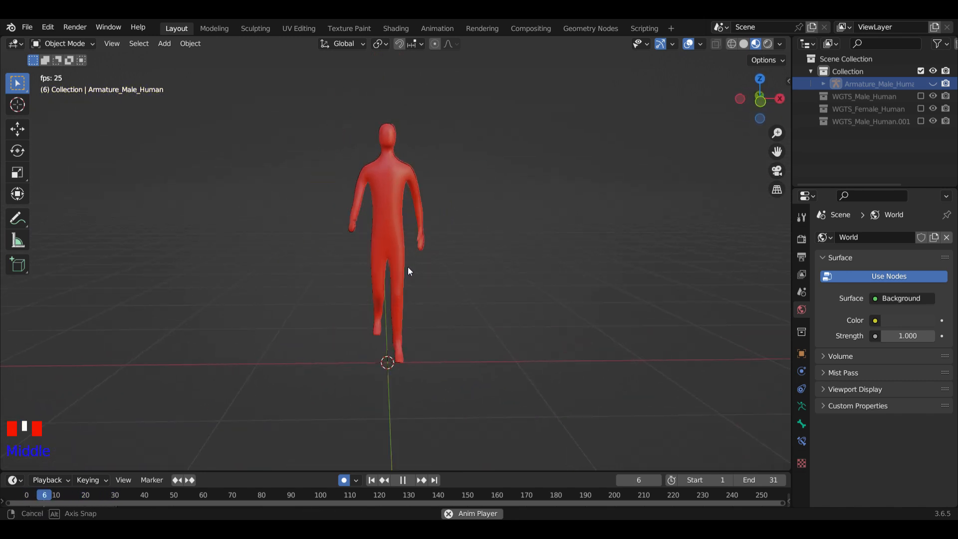